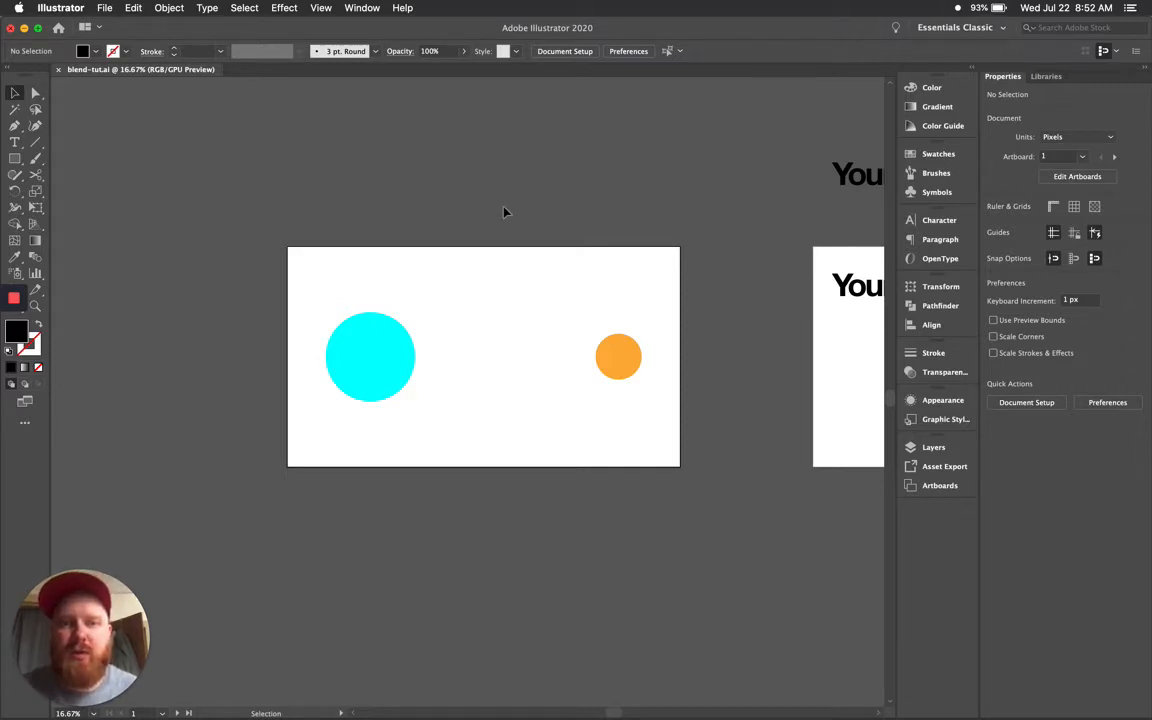
key("space")
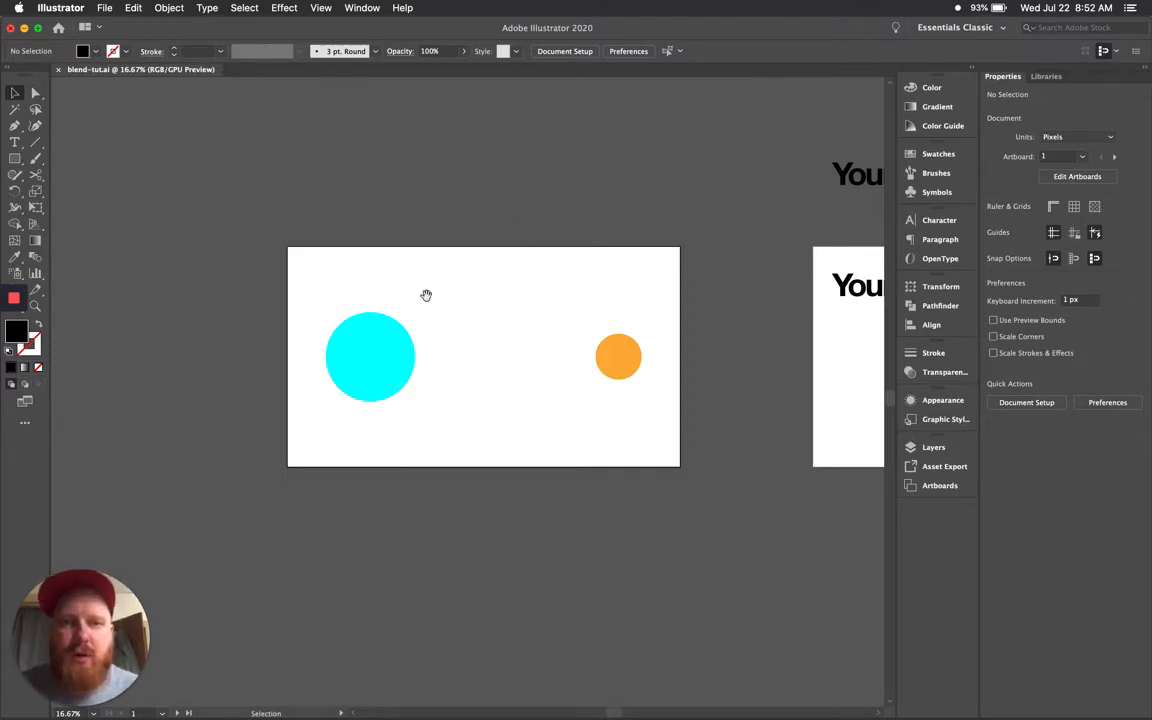
left_click_drag(426, 295, 450, 268)
key("comma")
key("super+equal")
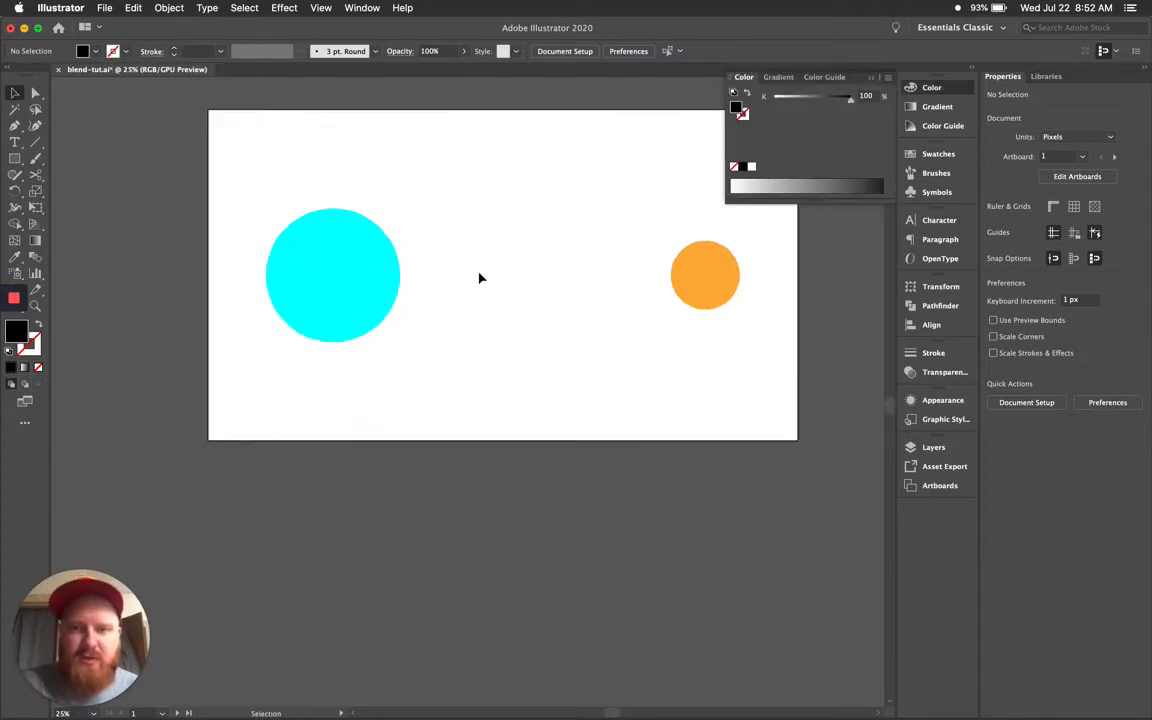
left_click(871, 80)
key("space")
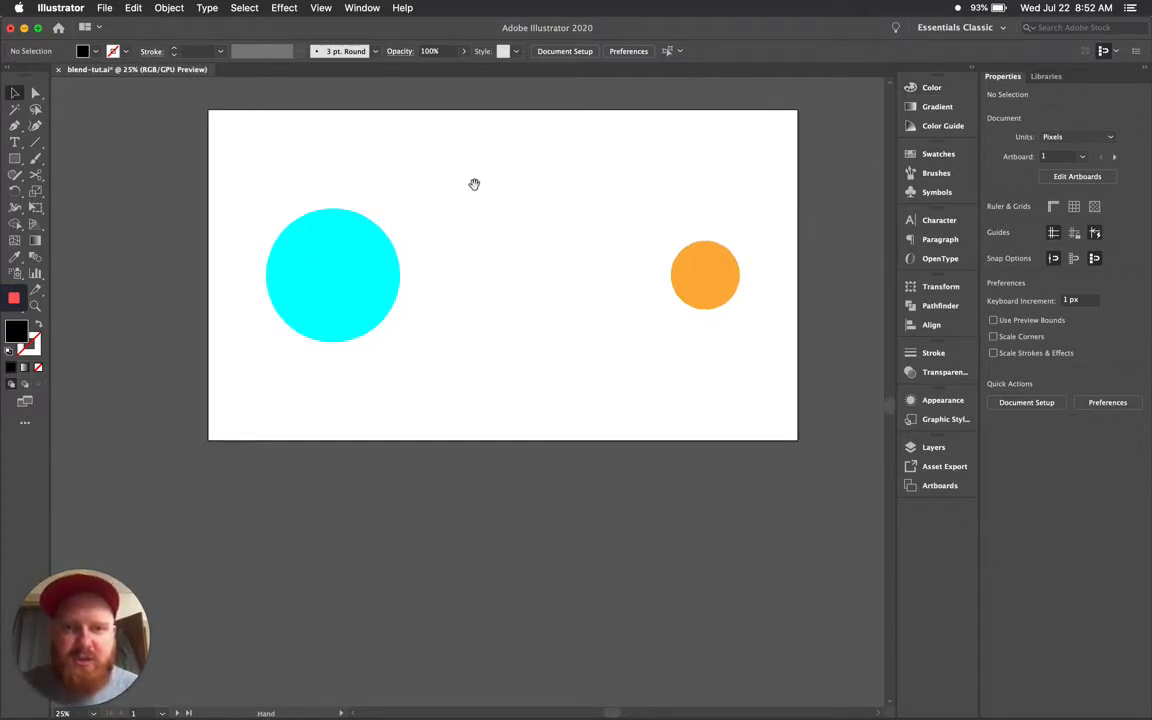
left_click_drag(473, 183, 470, 216)
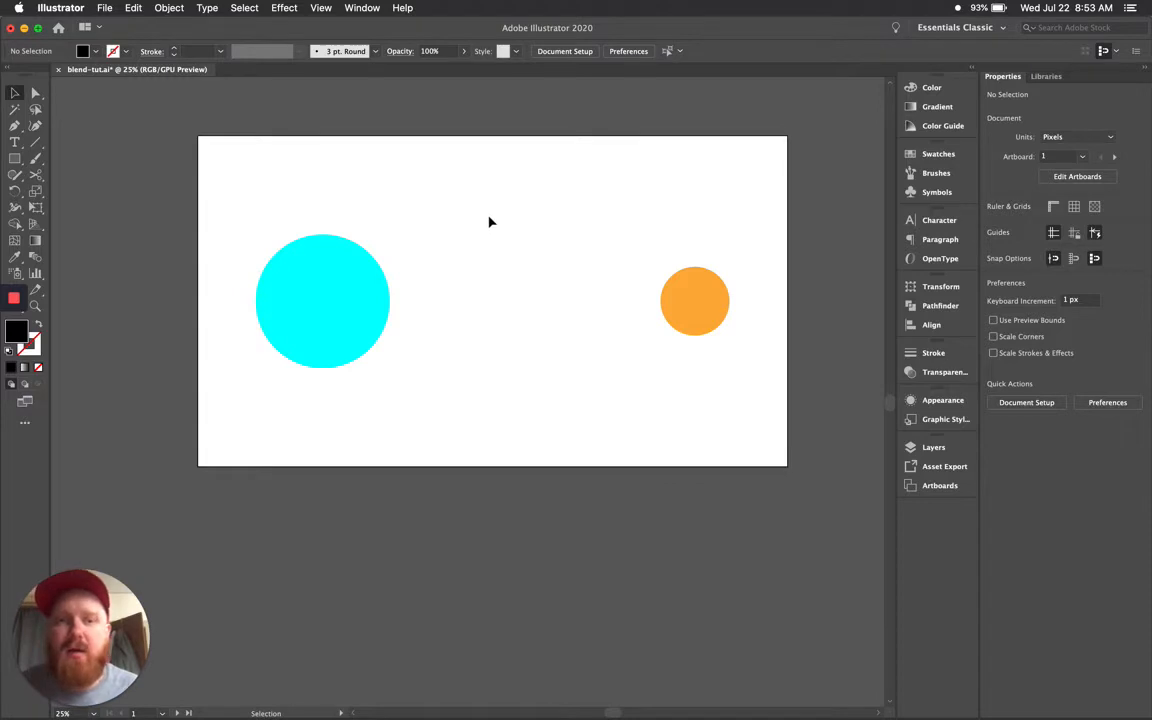
left_click_drag(492, 217, 539, 230)
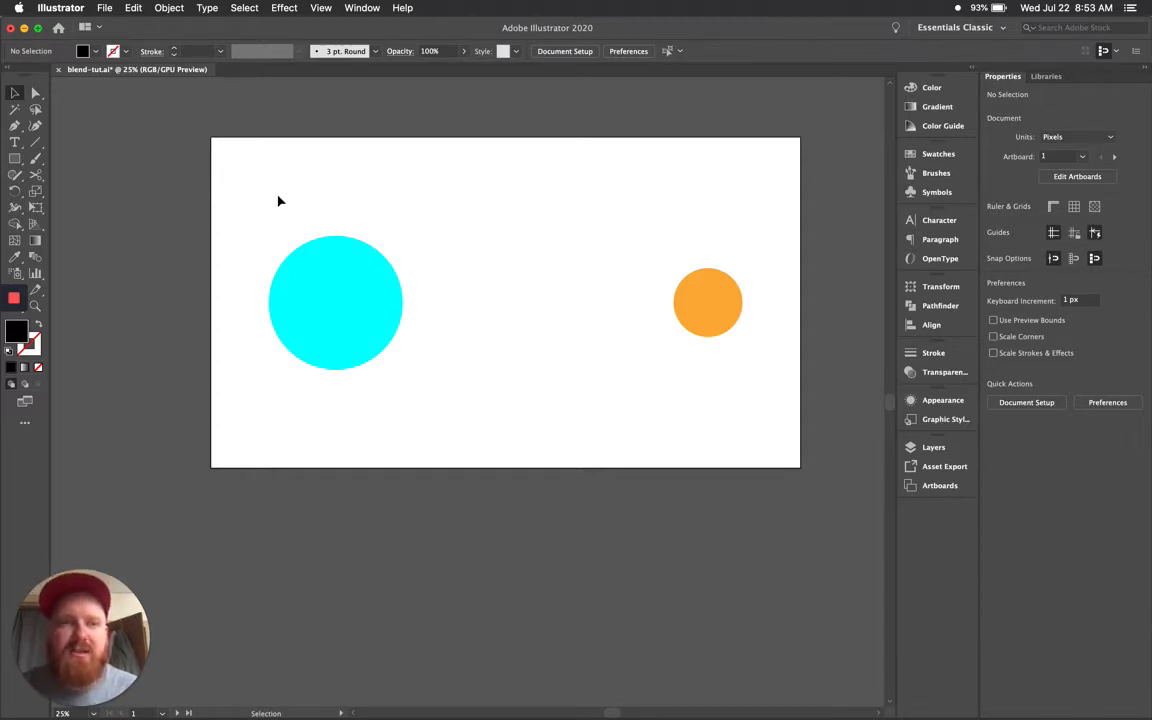
- Move the cyan circle slightly toward the orange one, undo the move and deselect the circle
left_click(353, 304)
left_click_drag(352, 300, 392, 309)
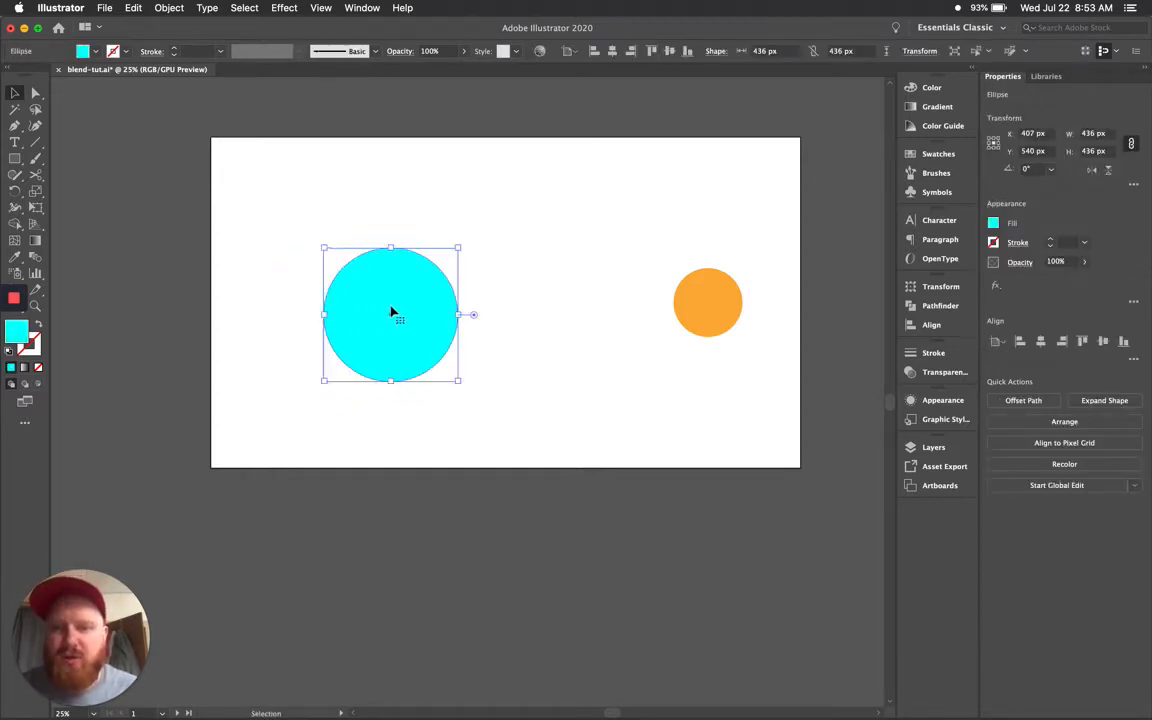
key("super+z")
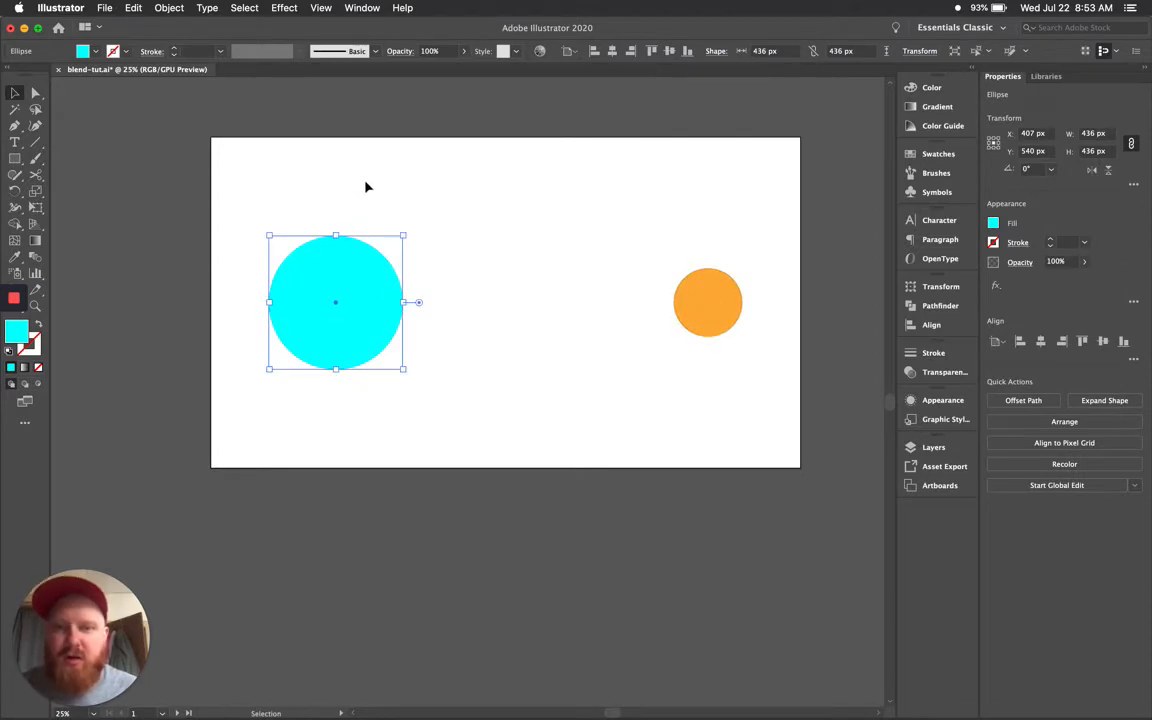
left_click(330, 198)
- Select both the cyan and orange circles and open the Blend Options for them
left_click_drag(320, 268, 774, 419)
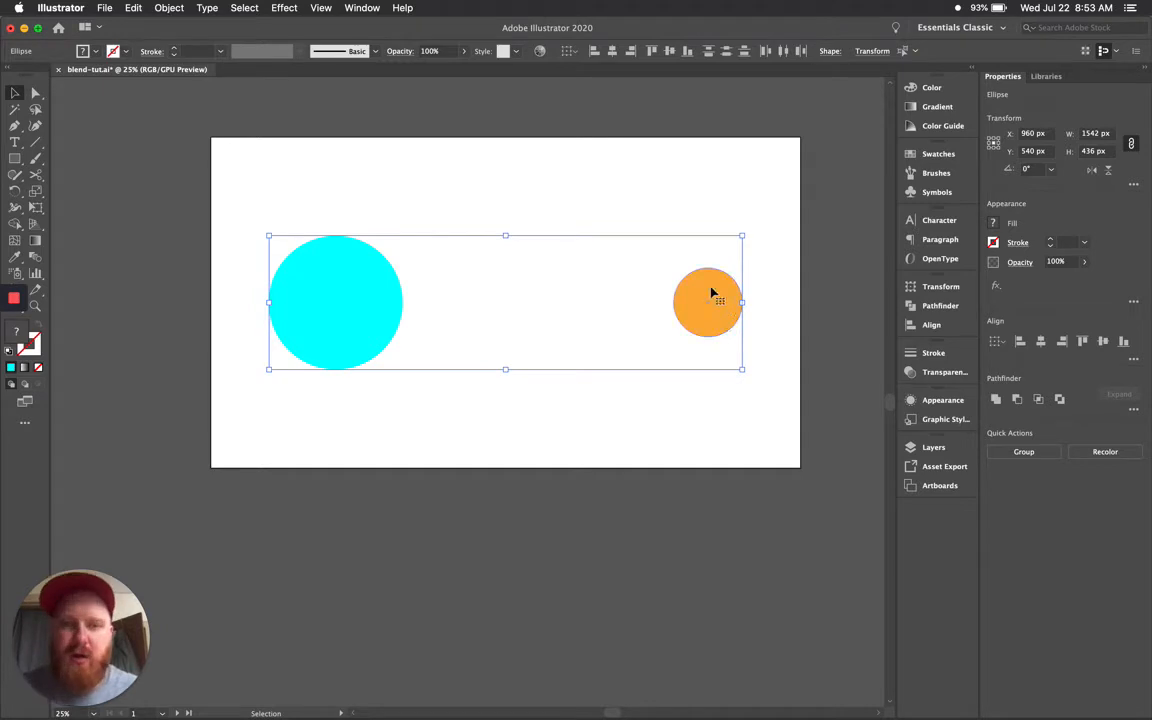
left_click_drag(279, 201, 720, 418)
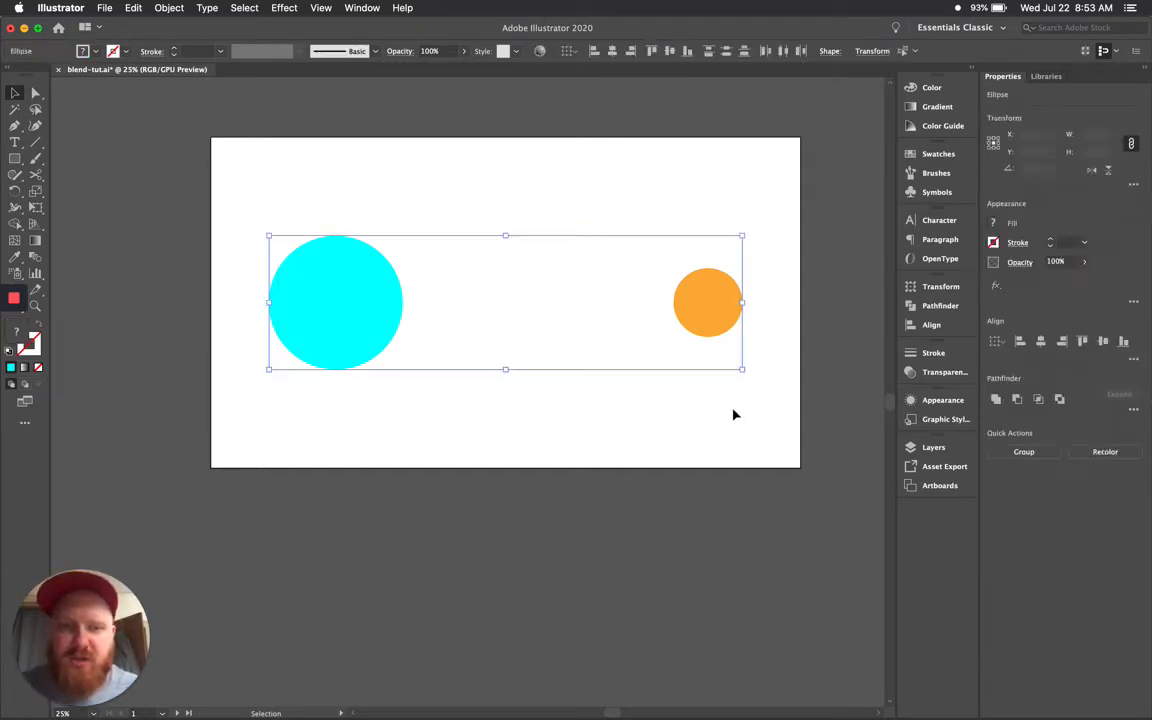
left_click(175, 9)
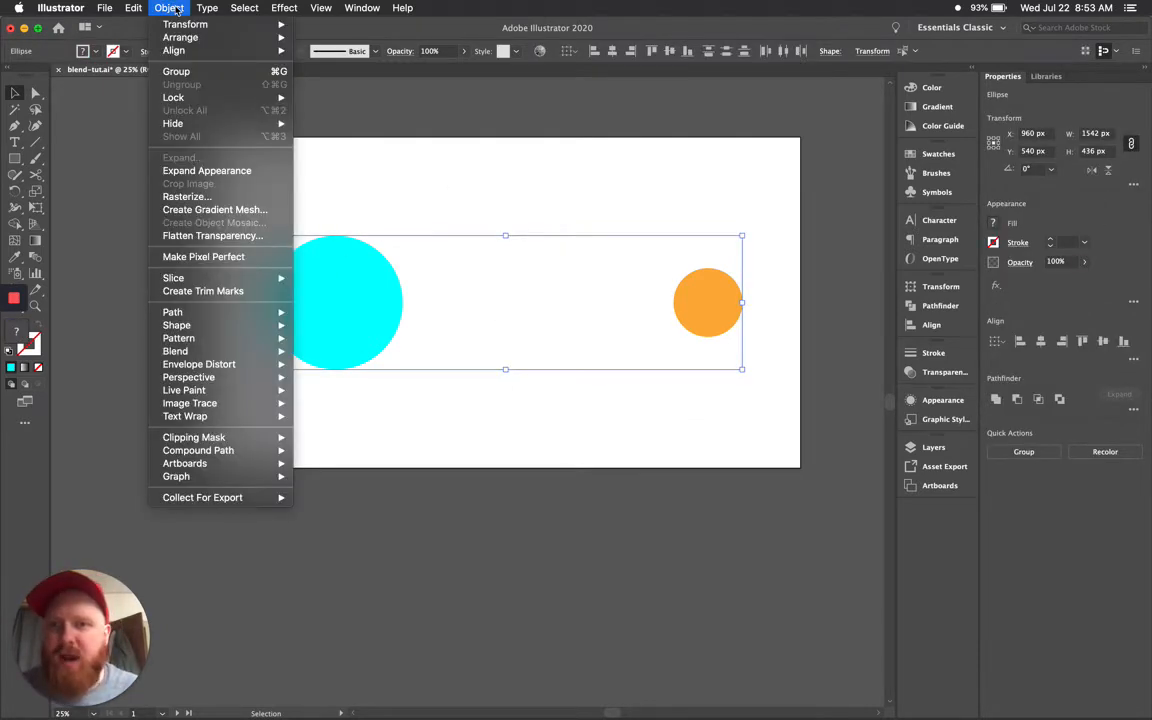
mouse_move(205, 354)
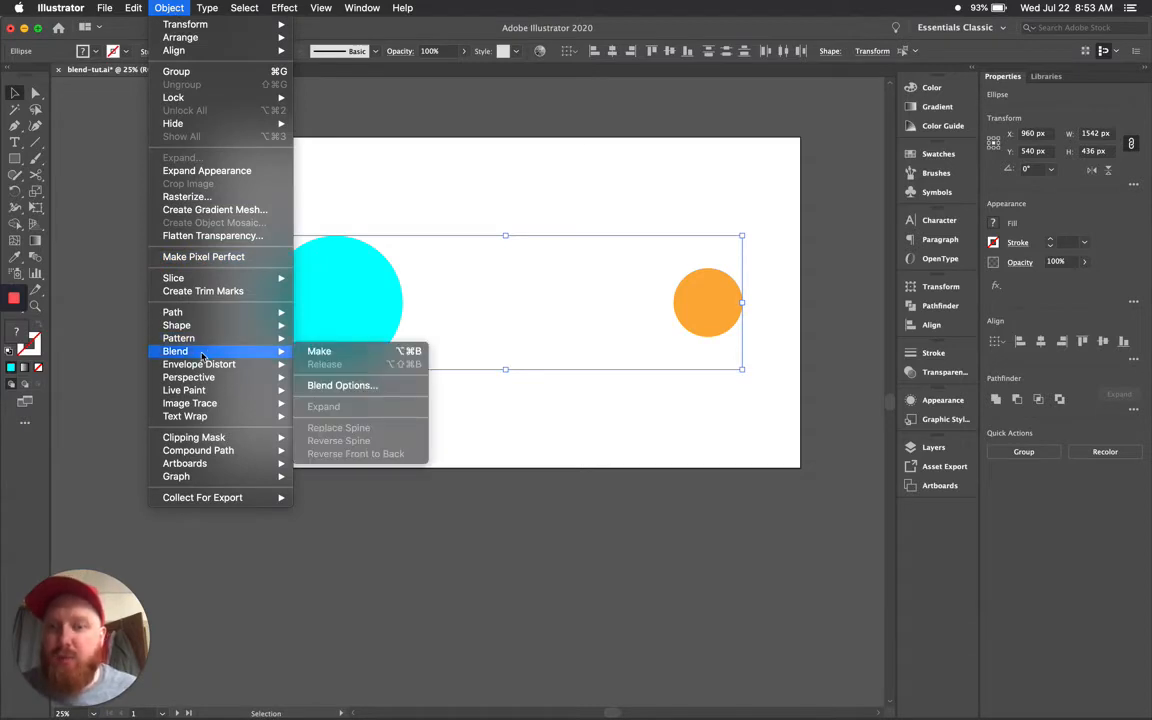
left_click(338, 386)
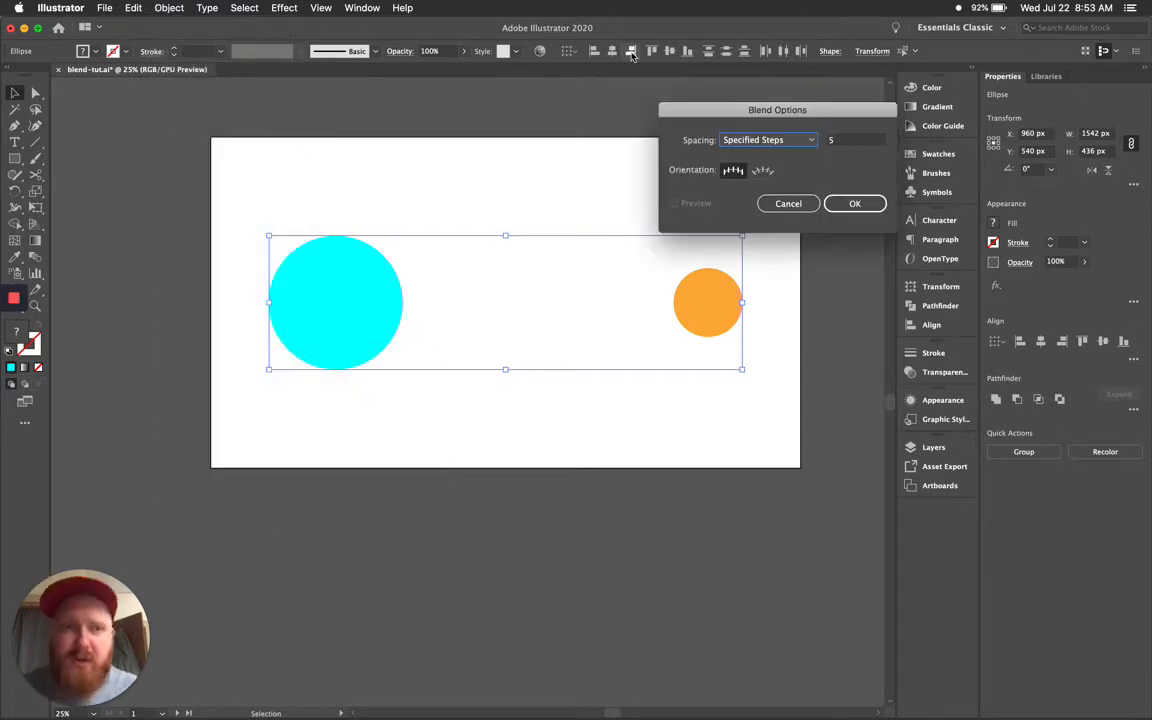
left_click_drag(735, 117, 710, 117)
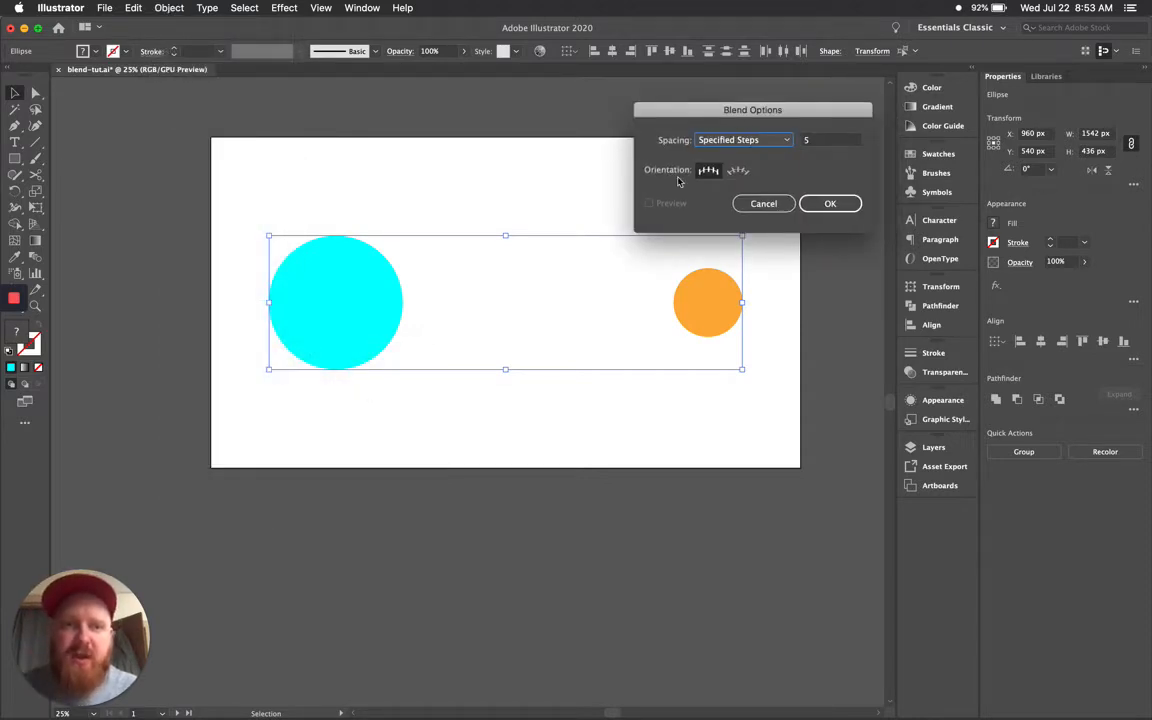
- Try the Smooth Color, Specified Steps and Specified Distance spacing types for the blend
left_click(760, 147)
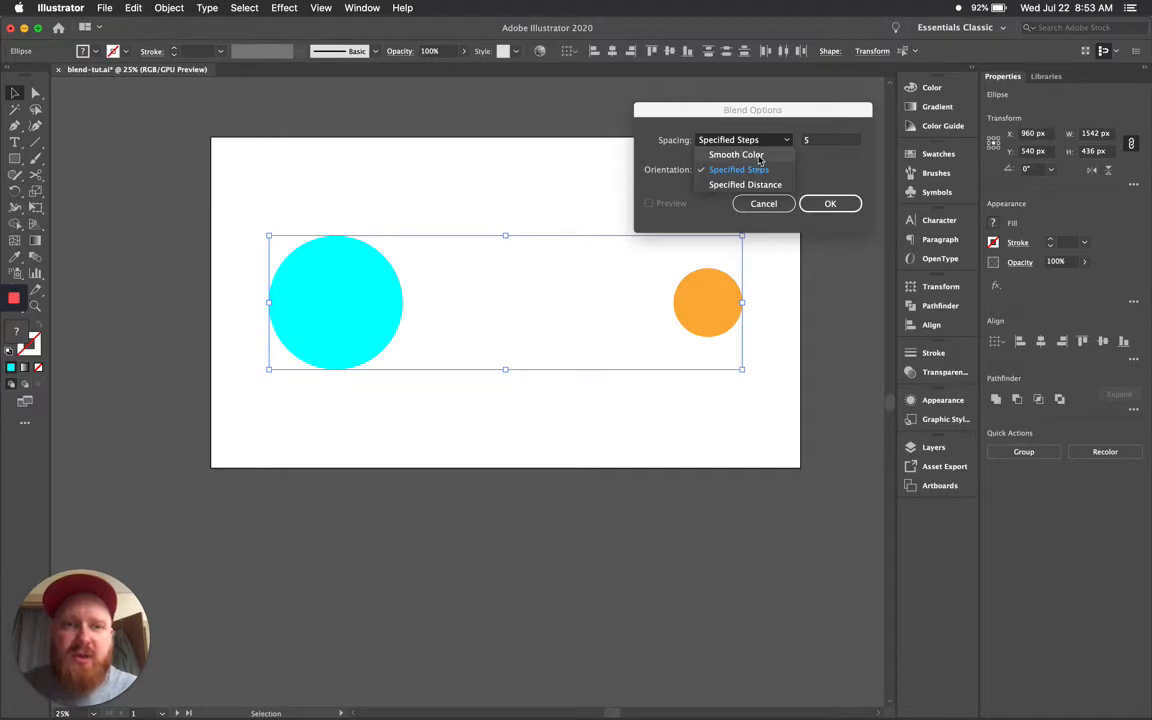
left_click(728, 142)
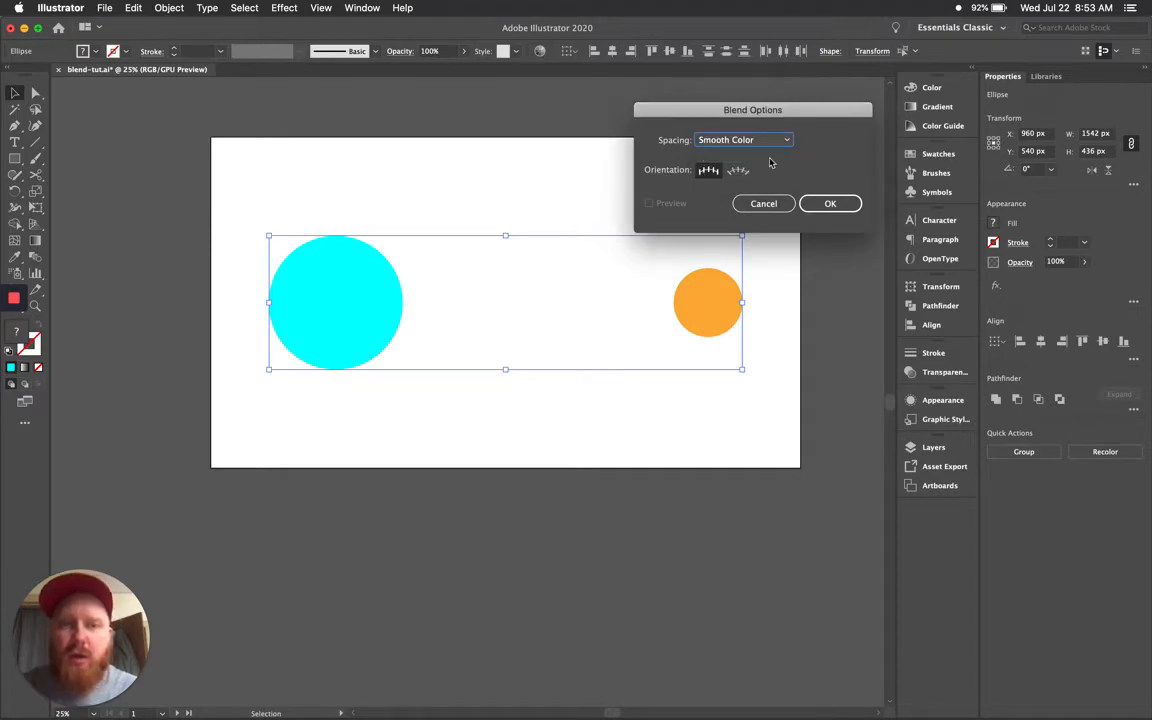
left_click(700, 140)
left_click(725, 160)
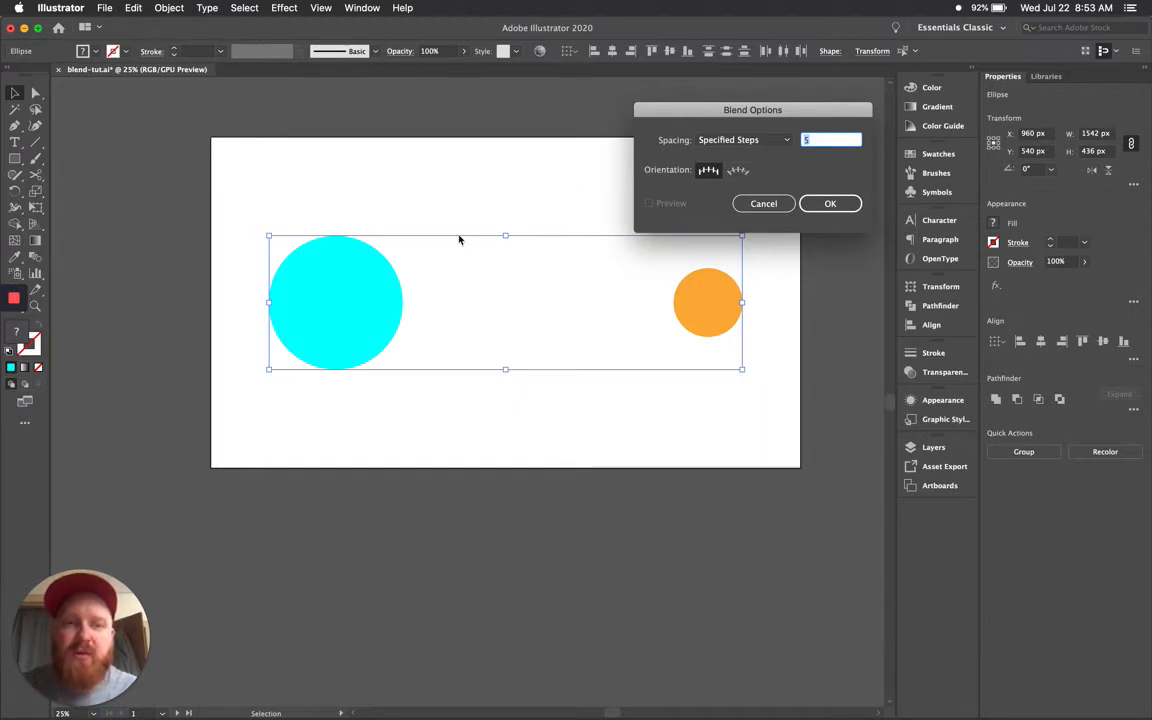
left_click(750, 140)
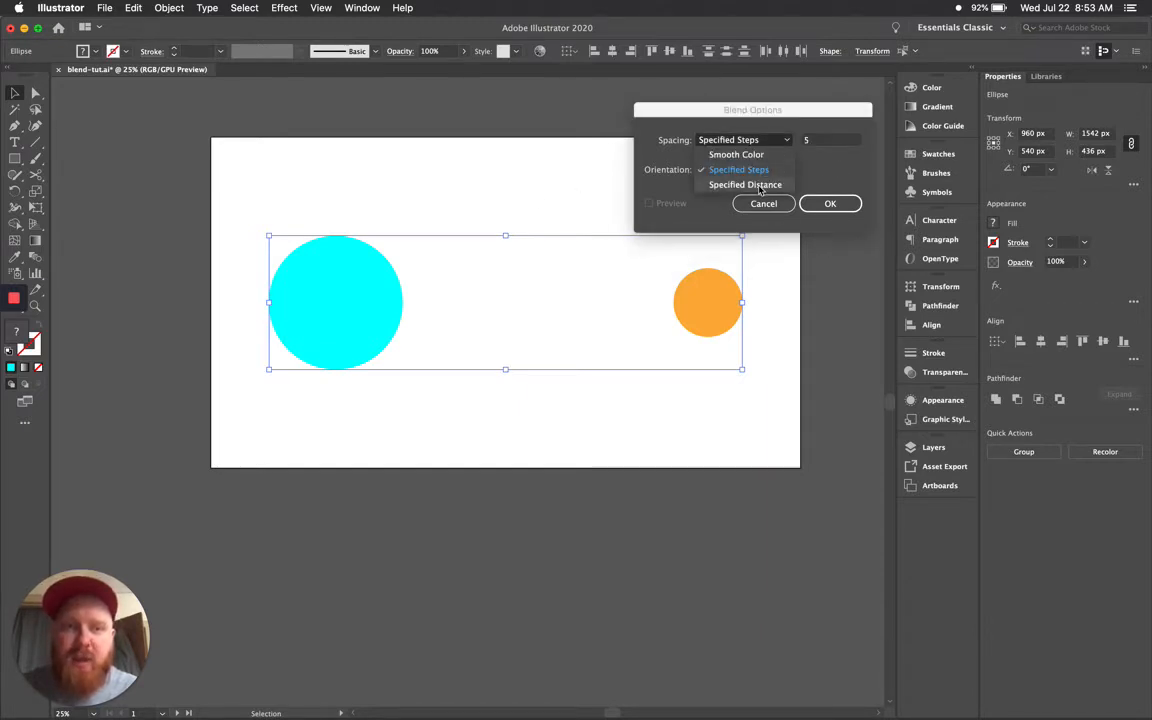
left_click(760, 186)
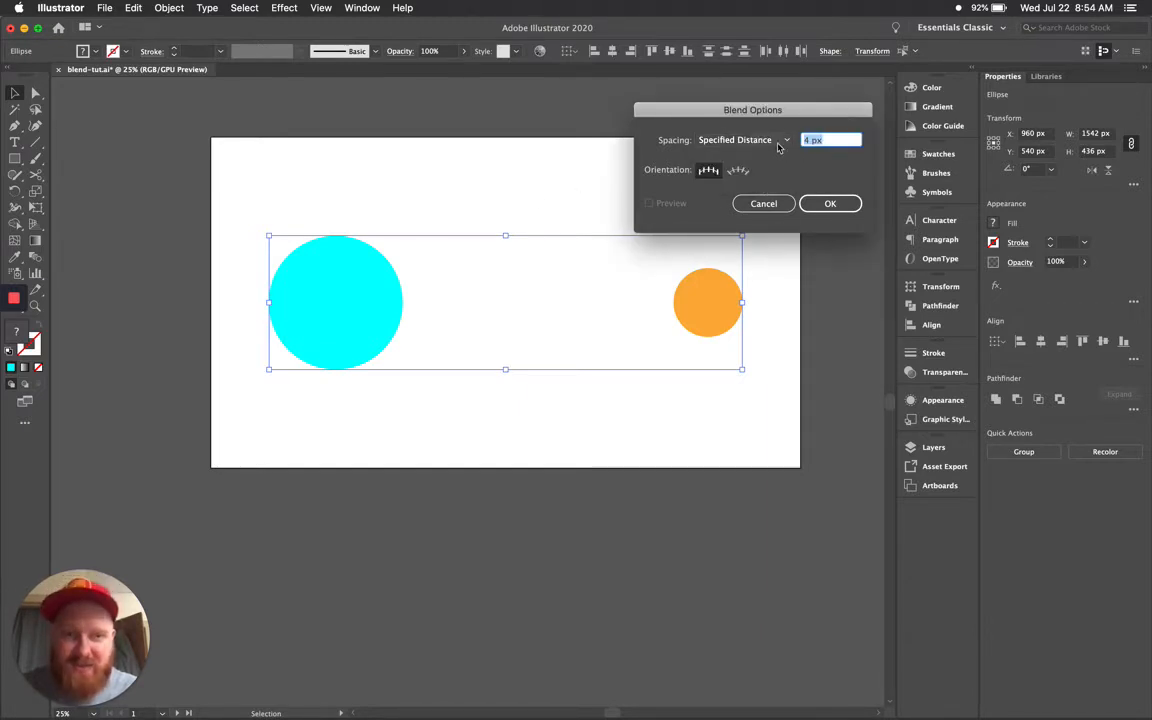
- Set the blend spacing to Specified Steps with 5 steps and accept the options
left_click(784, 141)
left_click(745, 171)
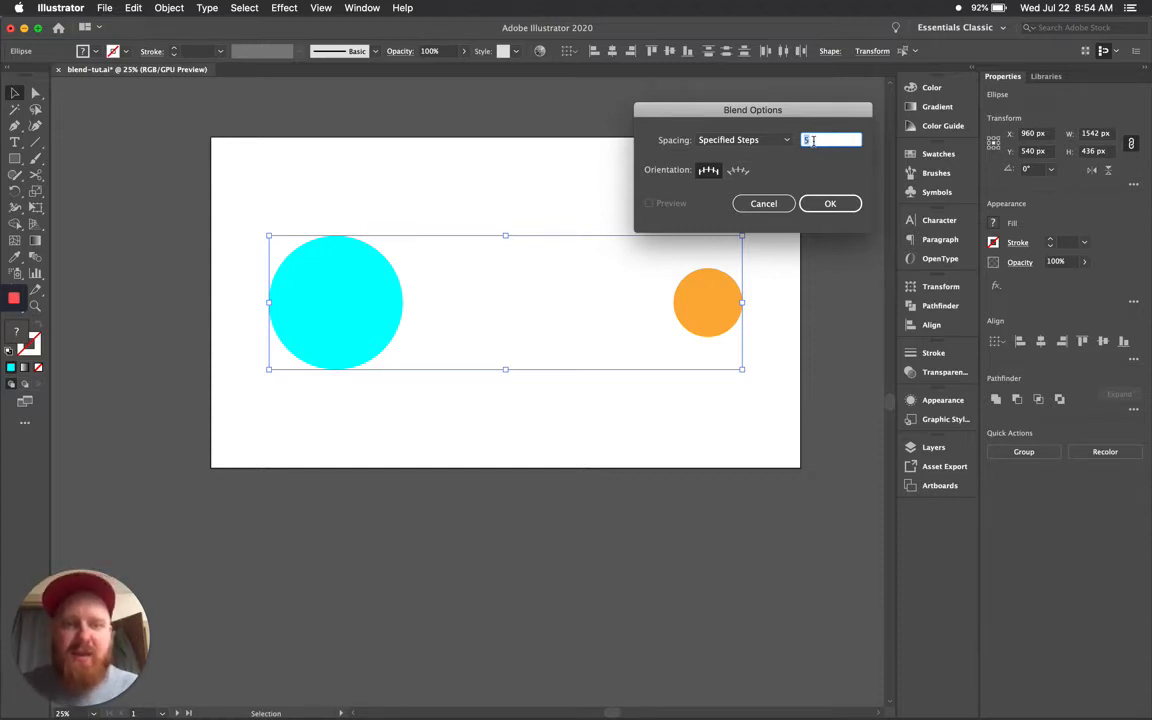
left_click(844, 204)
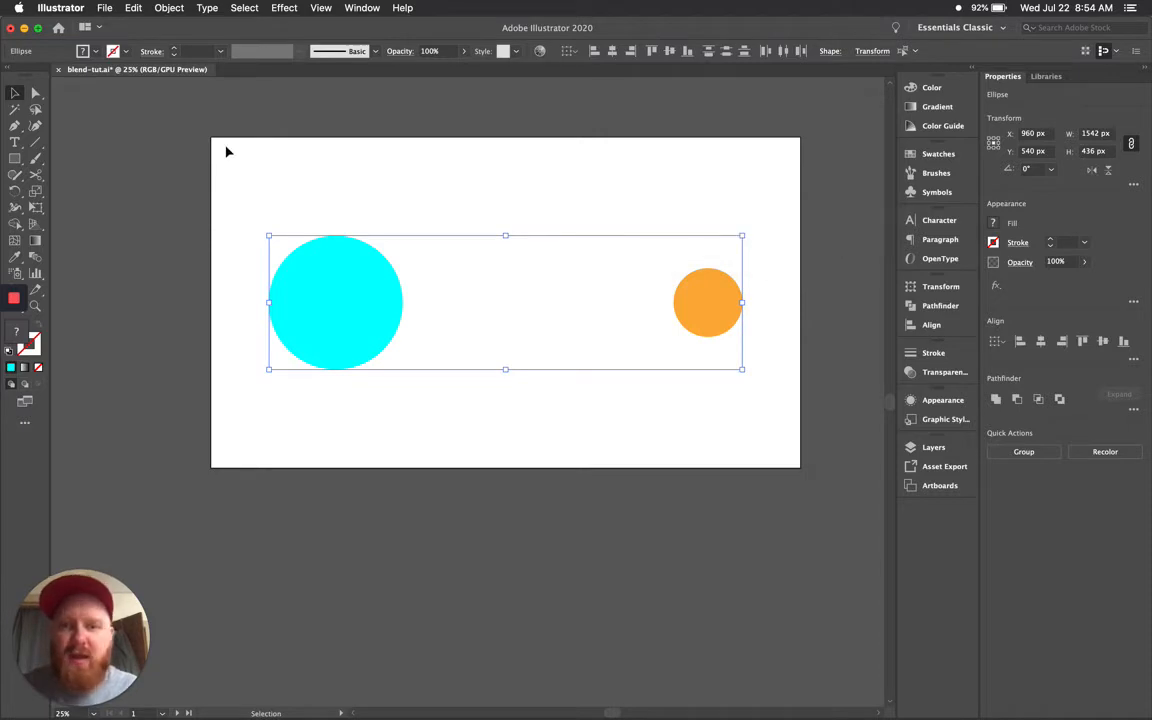
- Make a blend between the cyan and orange circles and deselect it
left_click(166, 8)
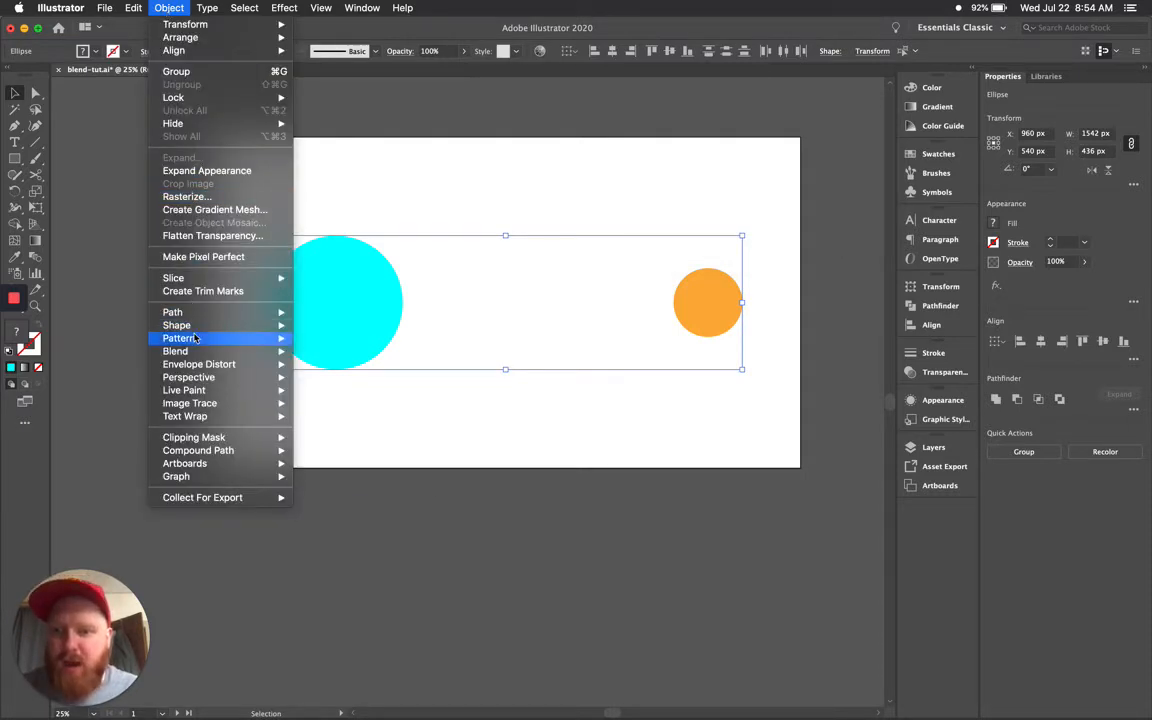
mouse_move(180, 351)
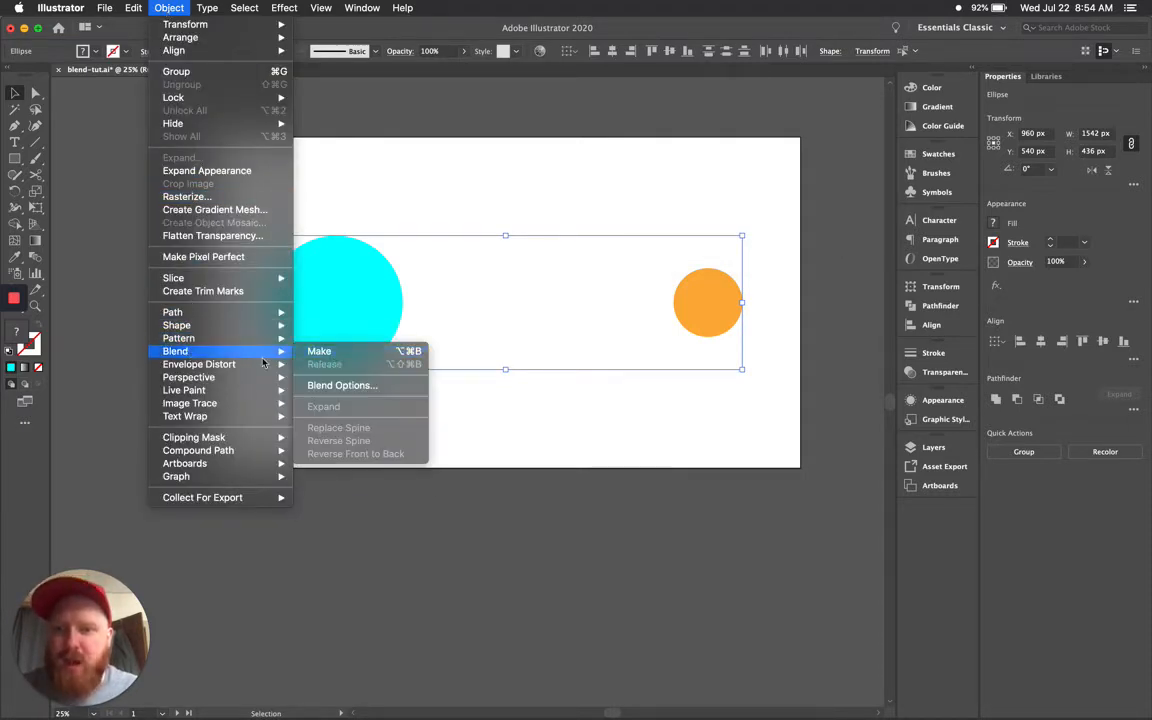
left_click(379, 352)
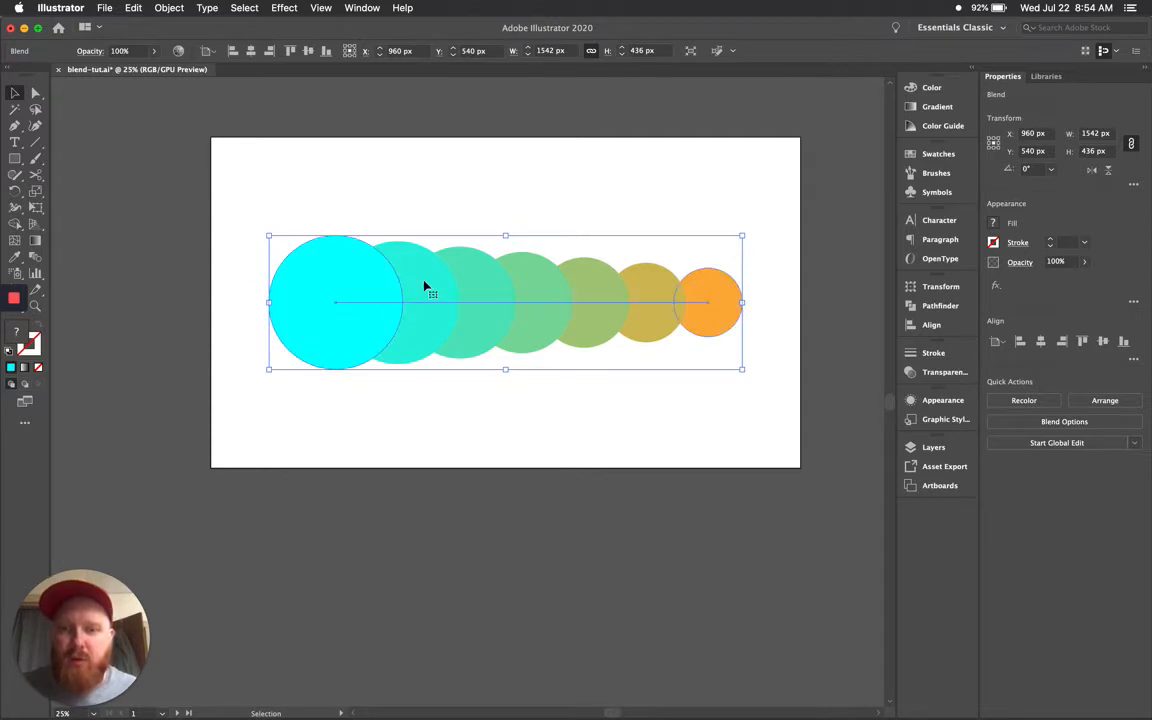
left_click(720, 224)
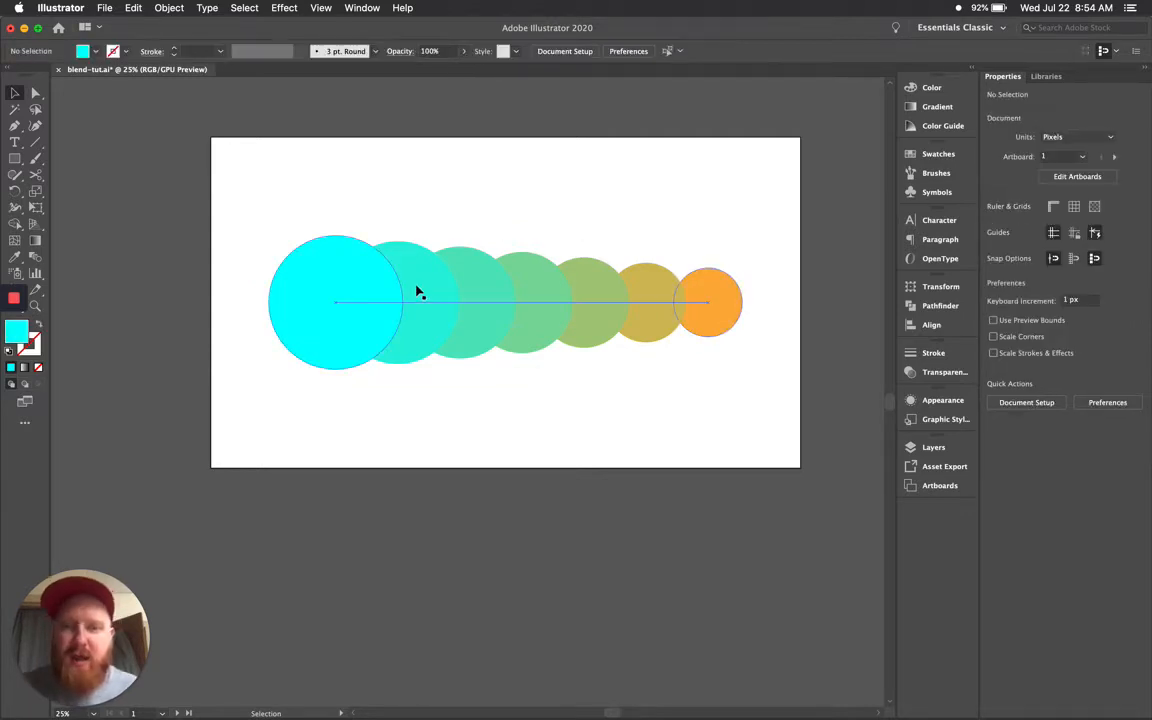
- Isolate the blend, move the cyan circle down and the orange circle up, and undo both moves
left_click(352, 277)
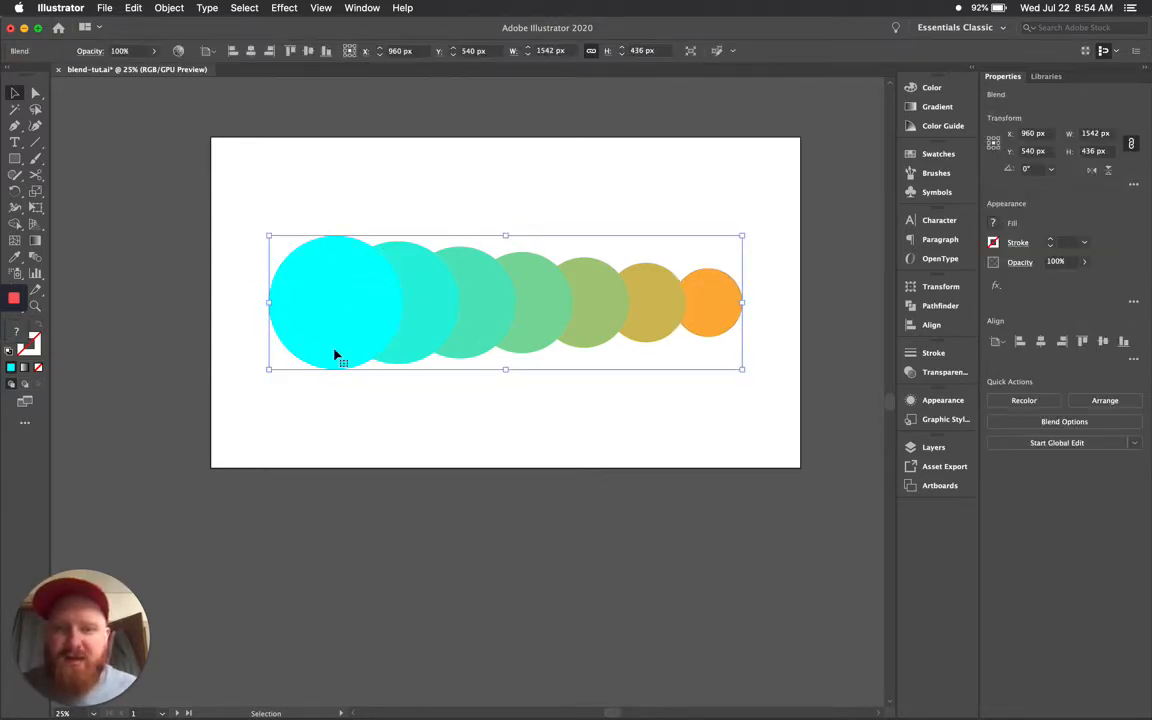
double_click(361, 281)
left_click_drag(361, 281, 416, 373)
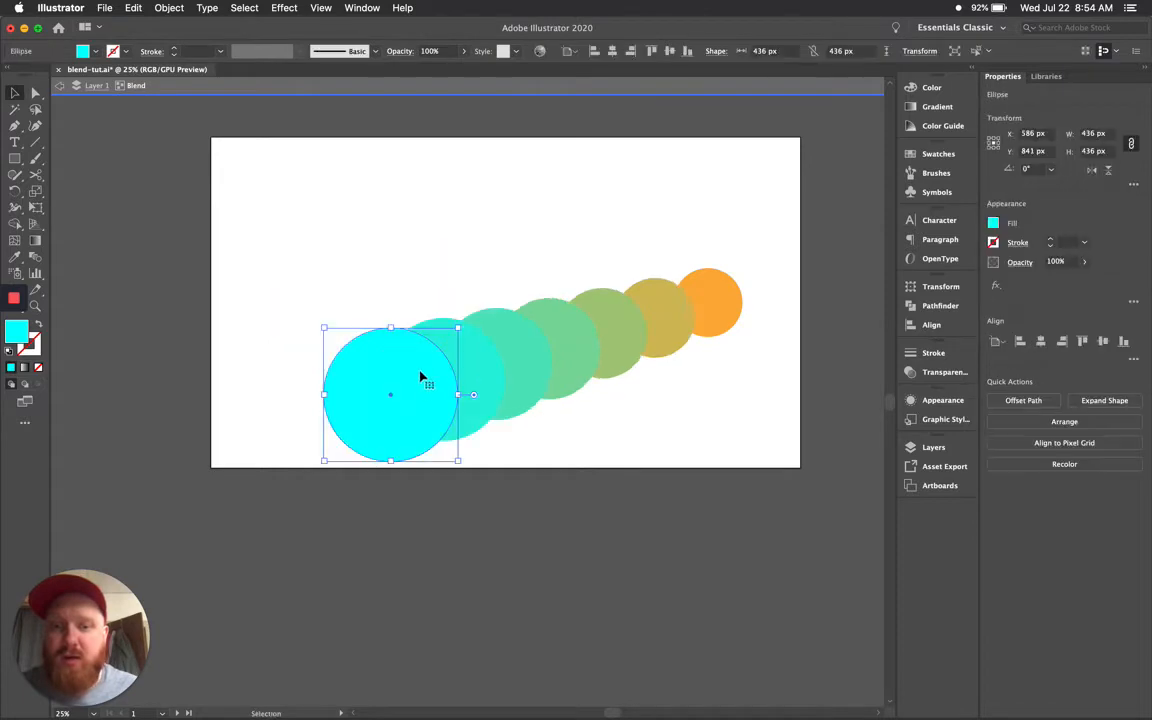
left_click(514, 334)
left_click(704, 383)
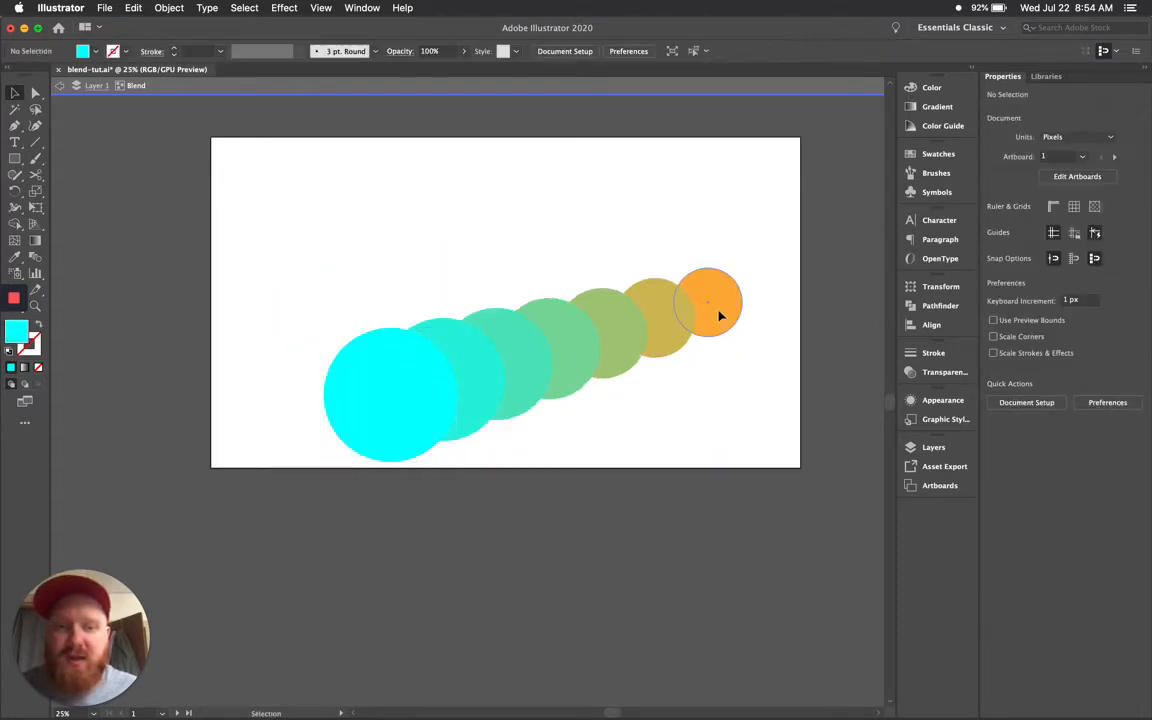
left_click(720, 314)
left_click_drag(727, 311, 740, 232)
key("ctrl+z")
key("ctrl+z")
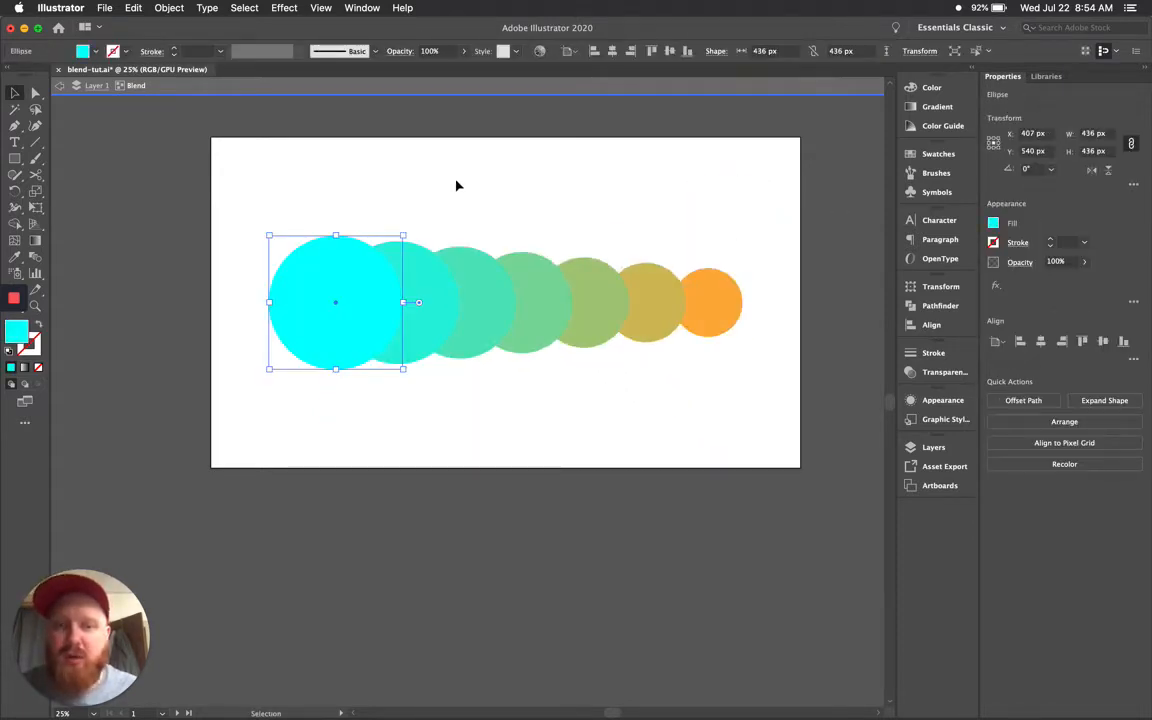
- Reposition the cyan and orange end circles again within the blend, undo the moves and exit isolation mode
left_click_drag(342, 285, 318, 358)
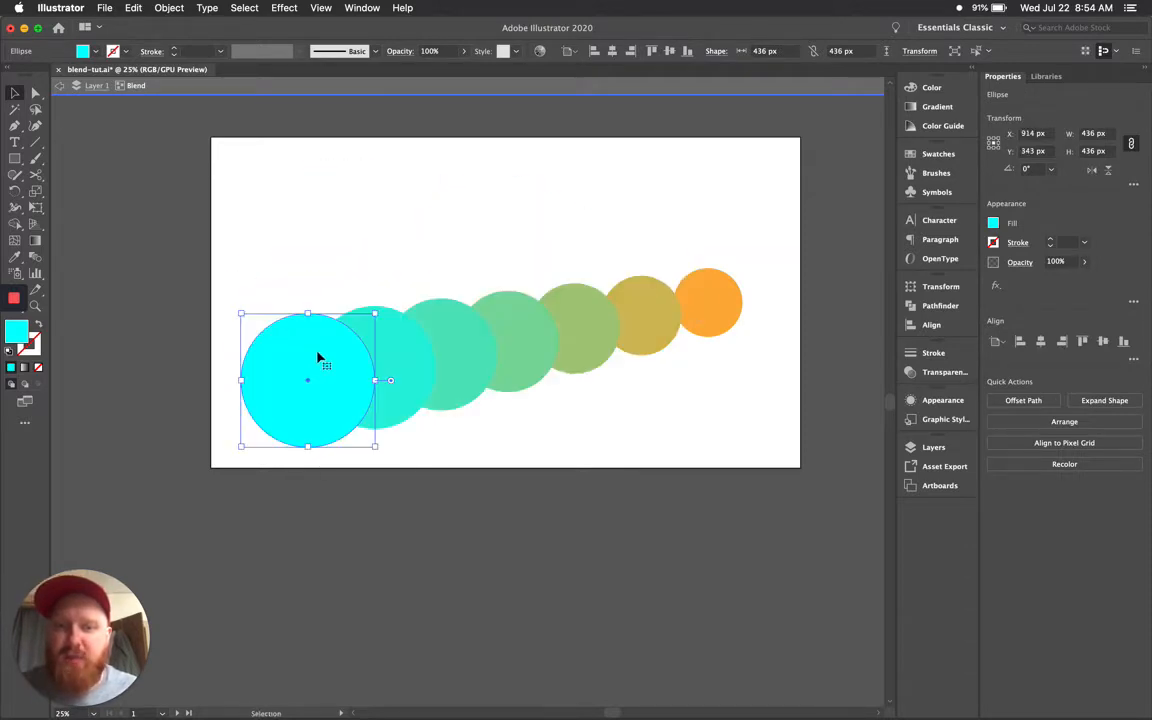
key("super+z")
key("super+z")
key("super+z")
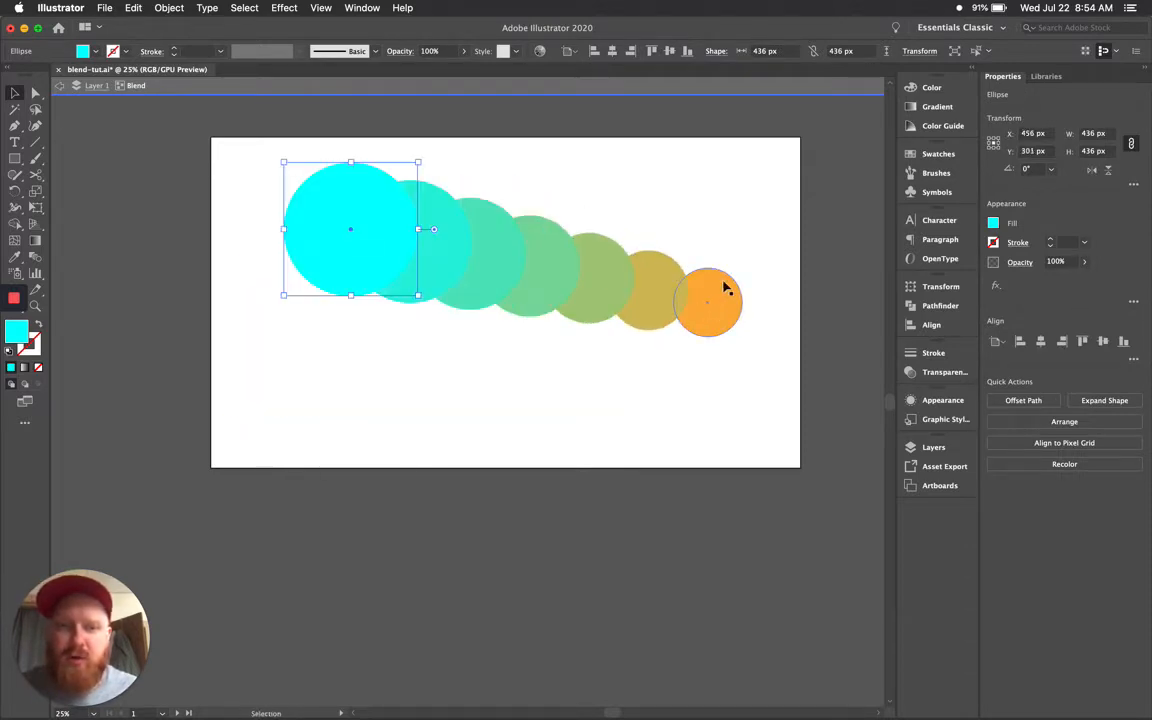
key("super+z")
left_click_drag(717, 298, 735, 221)
key("super+z")
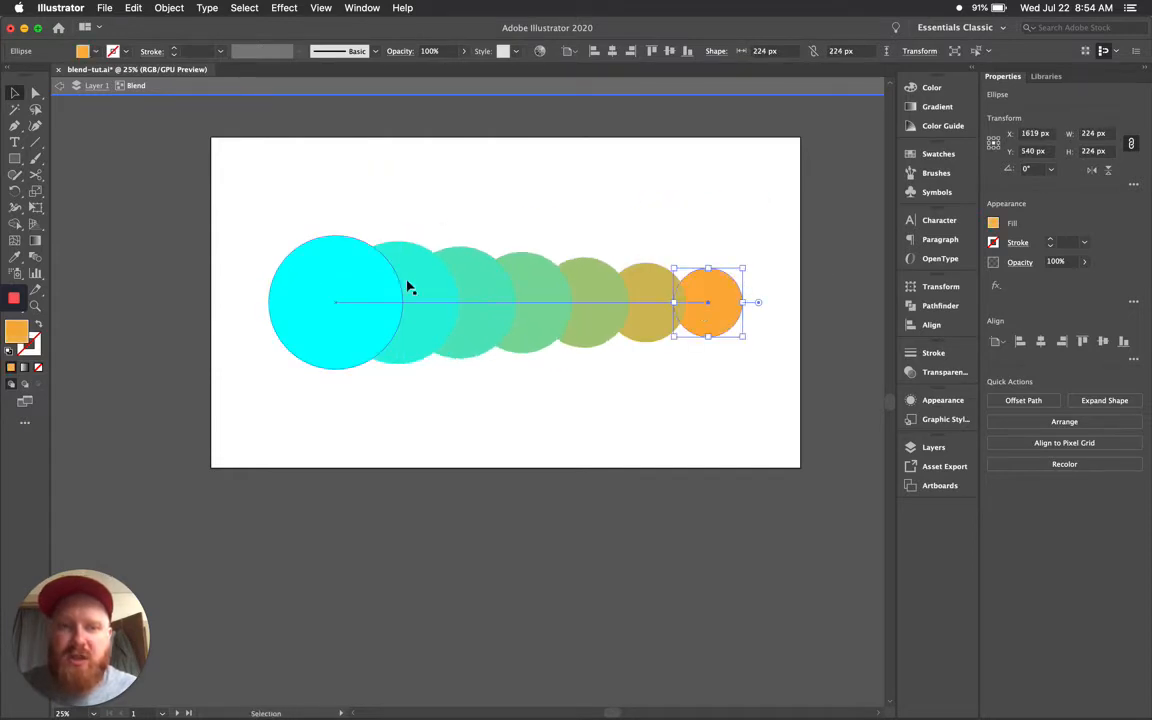
left_click(388, 280)
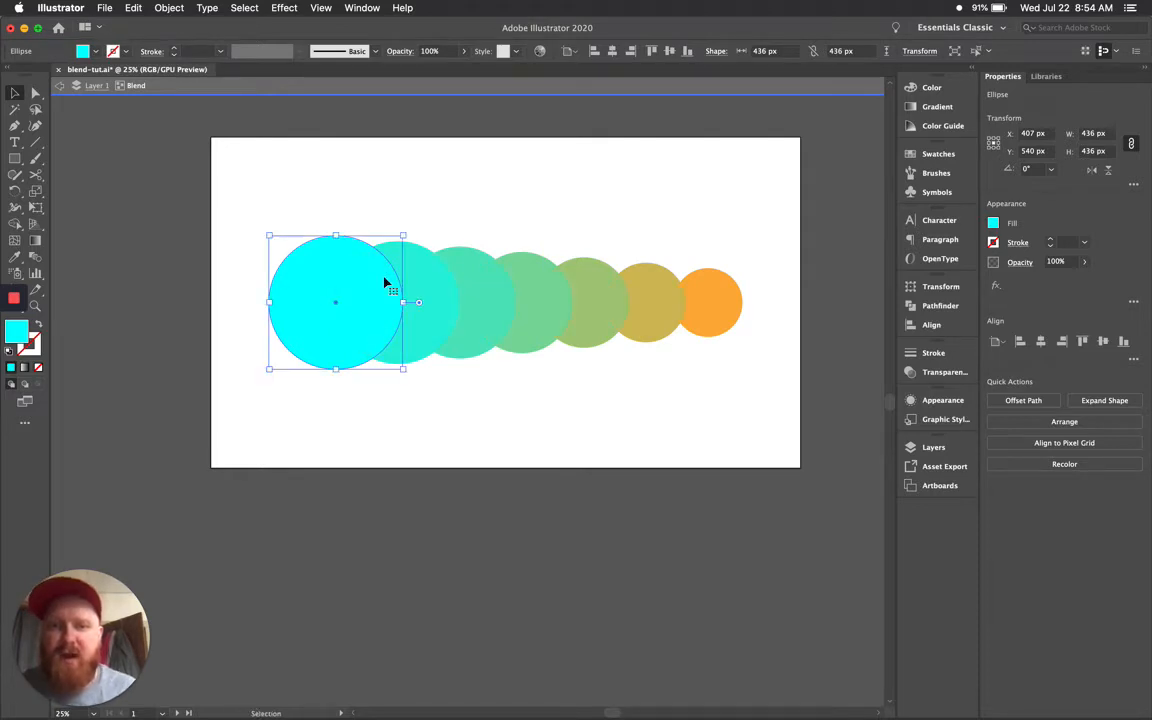
mouse_move(472, 188)
left_mouse_down()
mouse_move(497, 178)
mouse_move(468, 181)
left_mouse_up()
double_click(496, 178)
- Select the whole blend, open its blend options and turn on the preview
left_click_drag(262, 168, 463, 363)
left_click(170, 8)
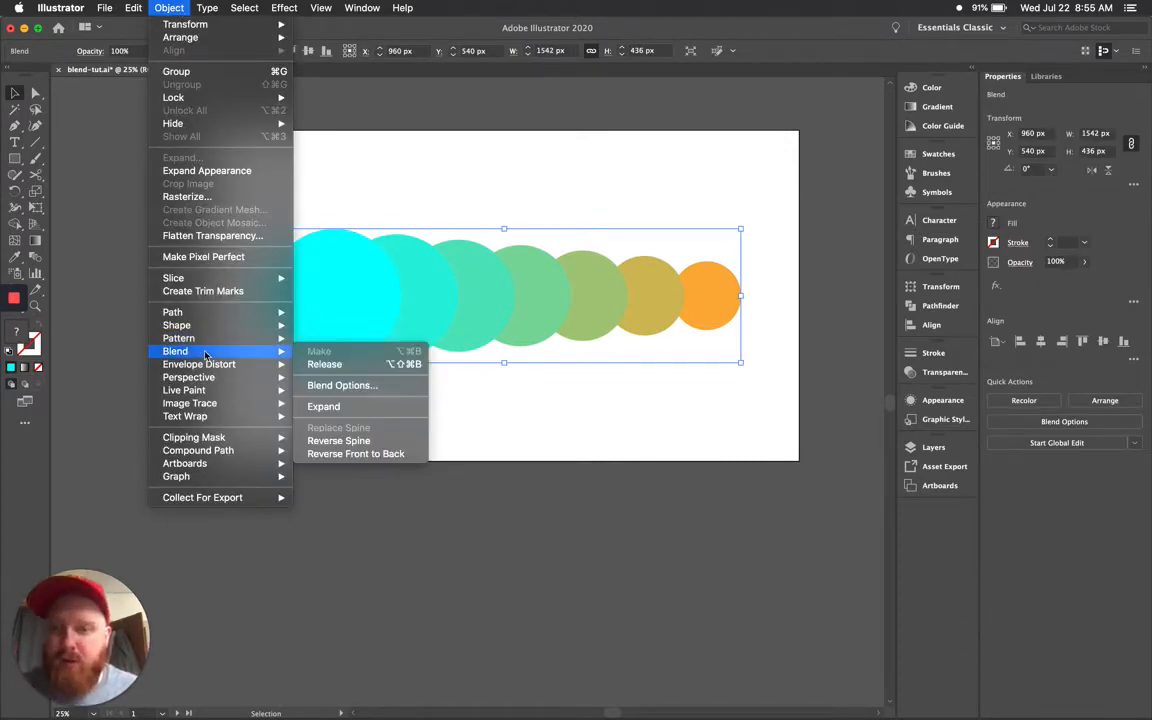
left_click(364, 388)
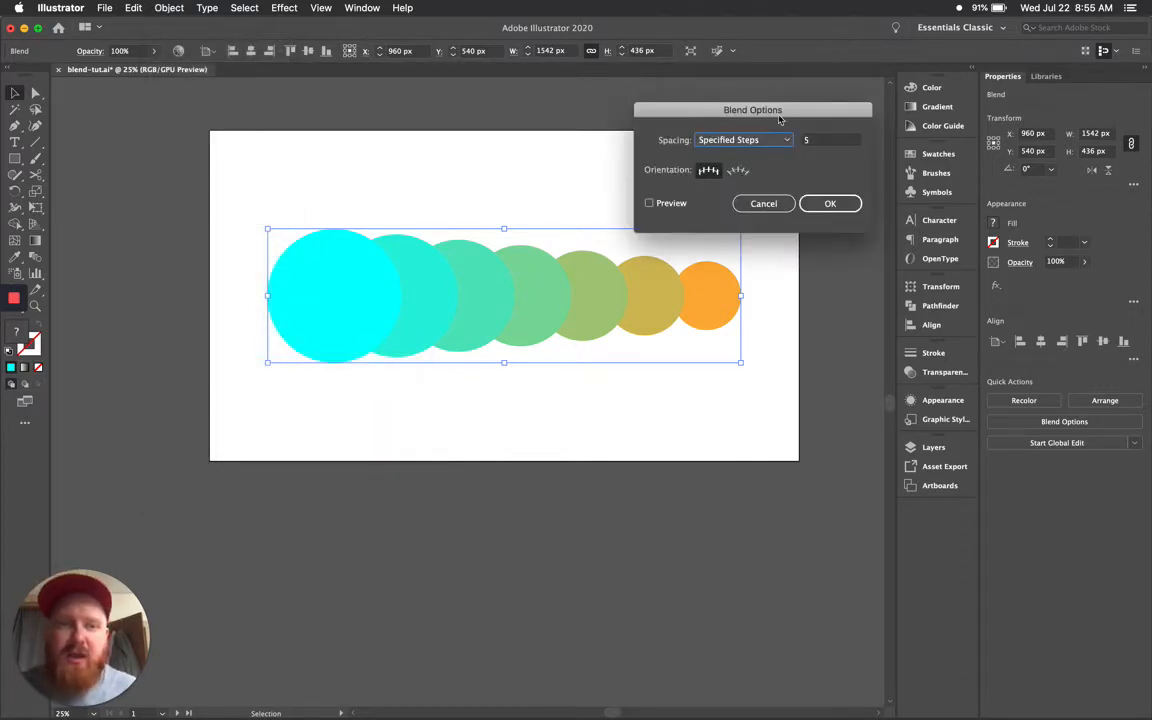
left_click(649, 203)
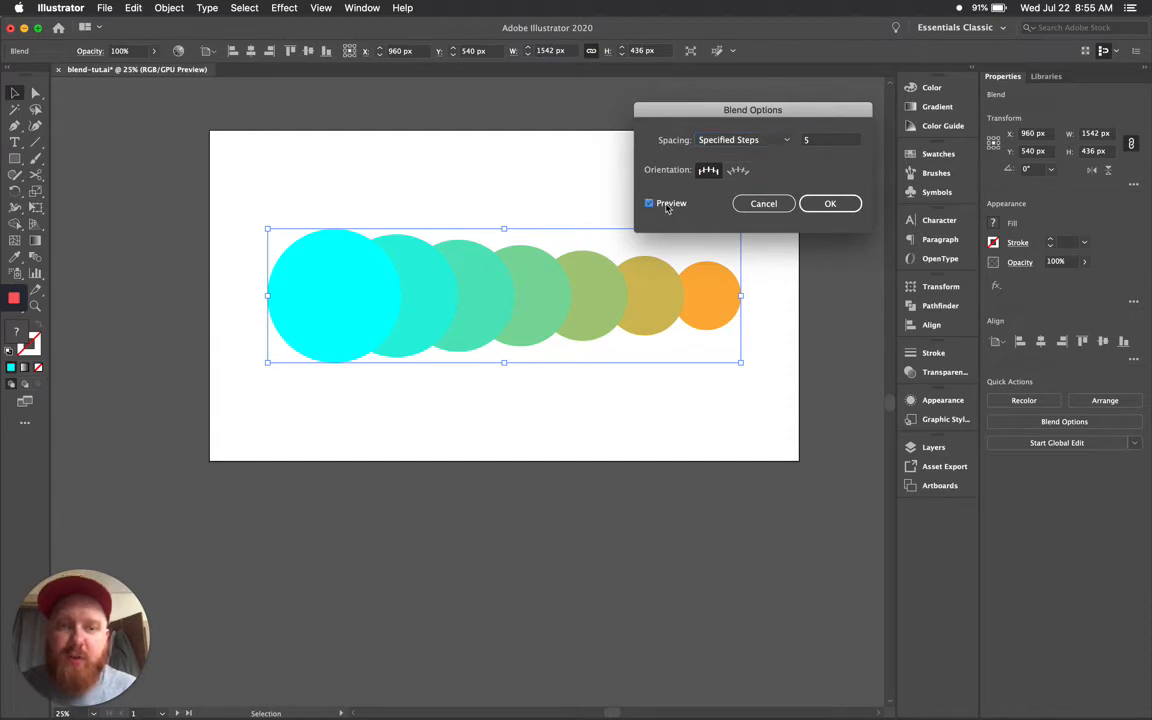
- Try different step counts for the blend in the preview, raising the number of specified steps and lowering it back to 5
left_click(835, 142)
key("Up")
key("Up")
key("Up")
key("Up")
key("Up")
key("Up")
key("Up")
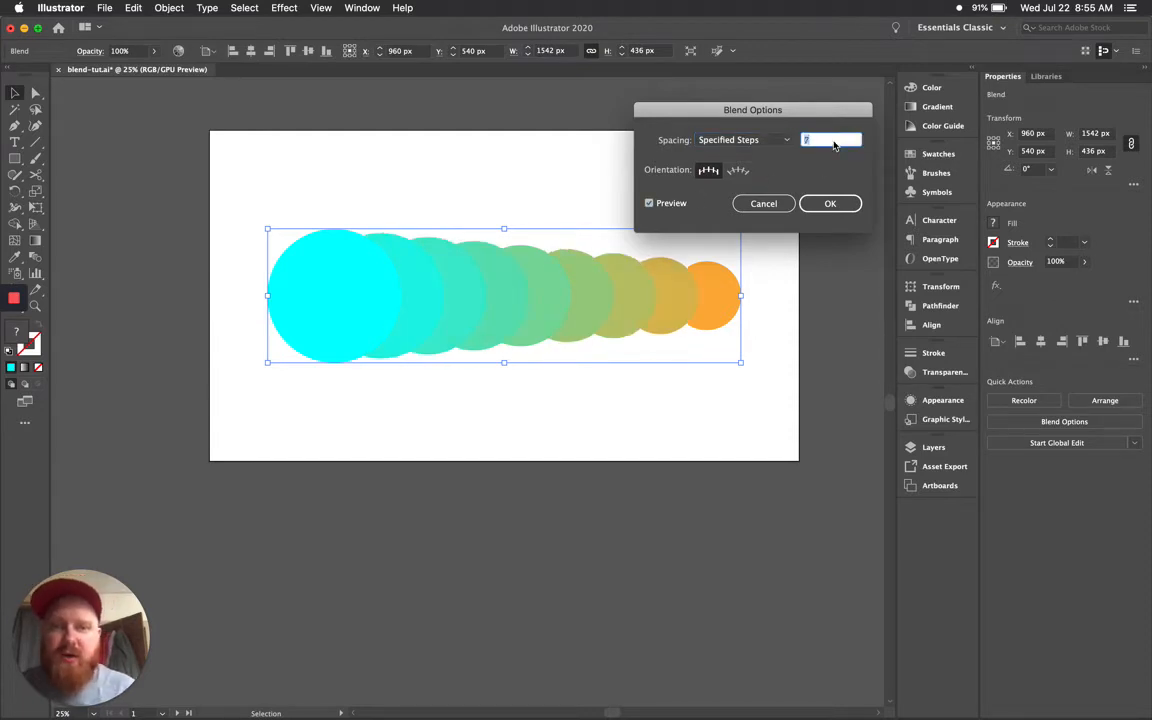
key("Down")
key("Down")
key("Down")
key("Down")
key("Down")
key("Down")
key("Down")
key("Down")
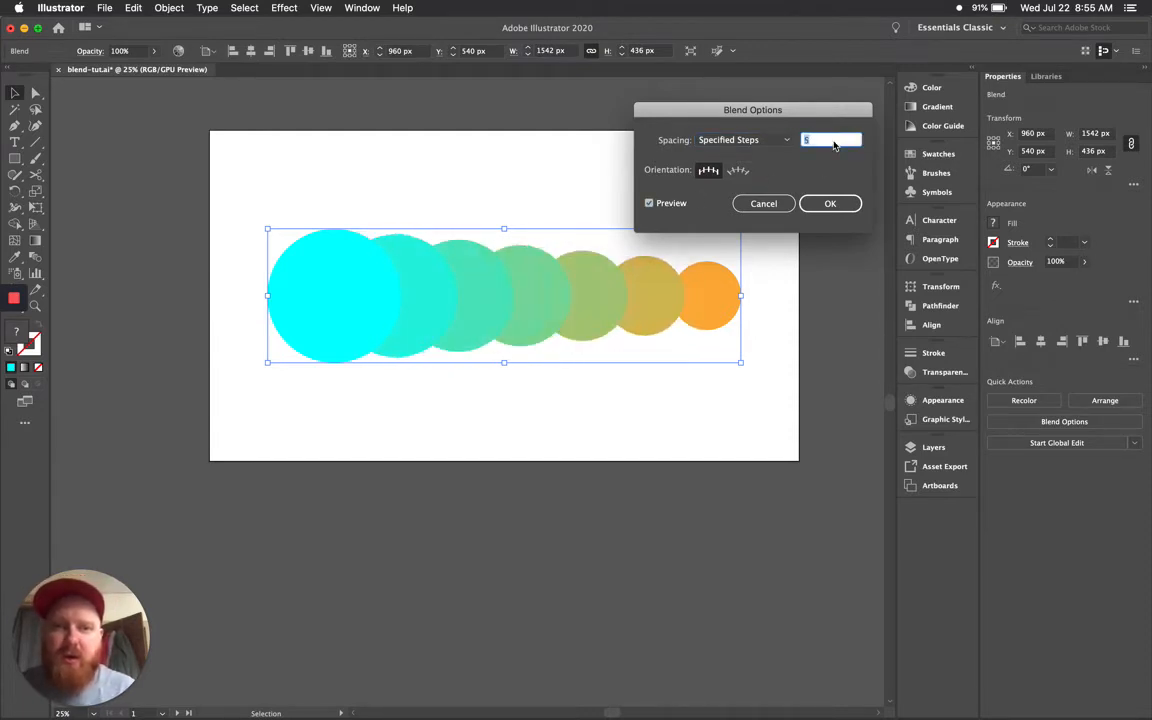
- Set the blend to 80 specified steps and accept the options
key("Up")
key("Up")
key("Up")
key("Up")
key("Up")
key("Up")
key("Up")
key("Up")
key("Up")
key("Up")
key("Up")
key("Up")
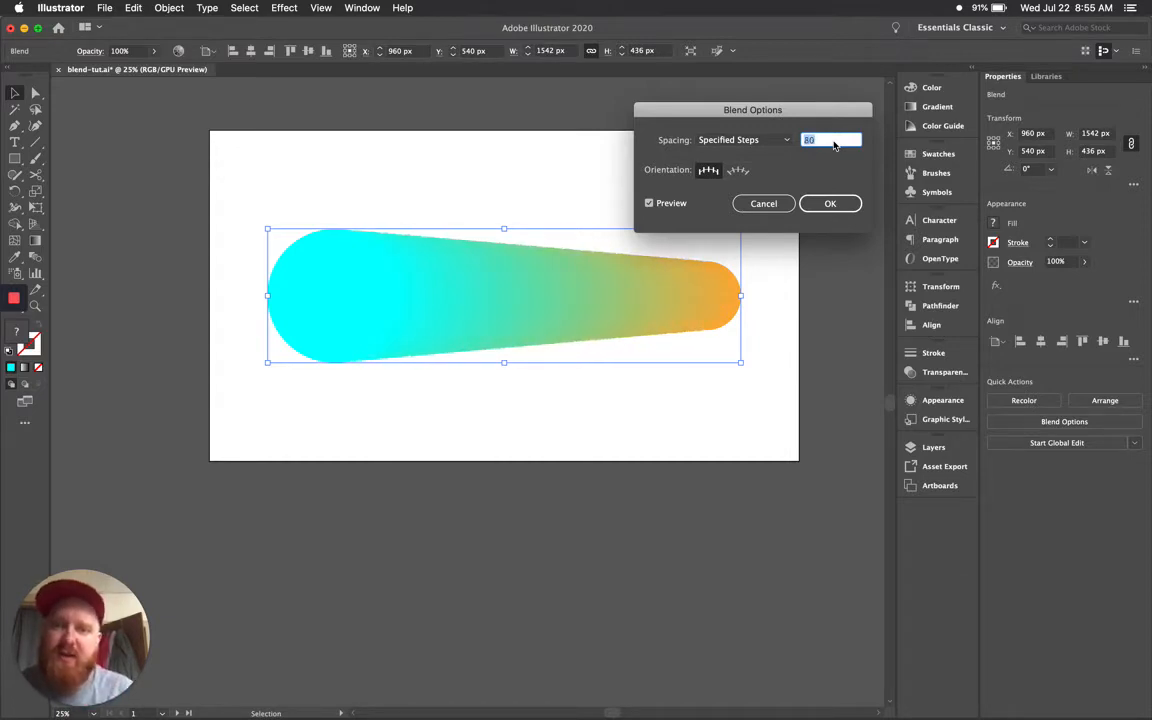
left_click(833, 204)
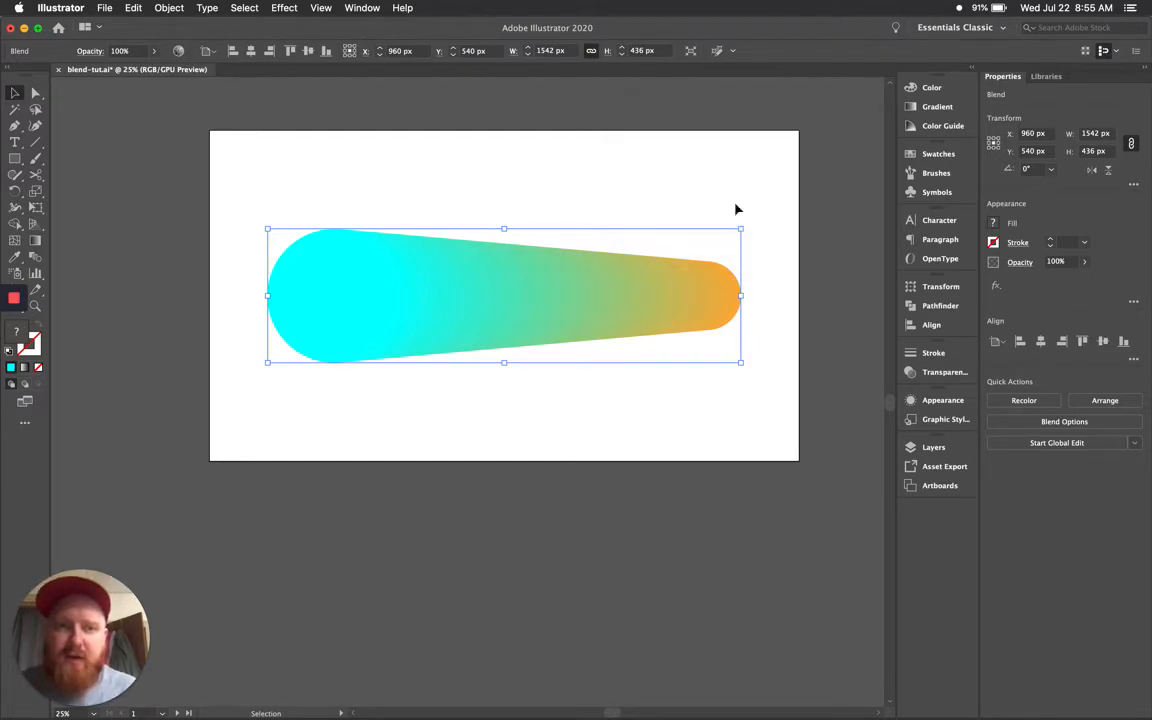
- Expand the blend into separate circles and select the resulting group
left_click(169, 8)
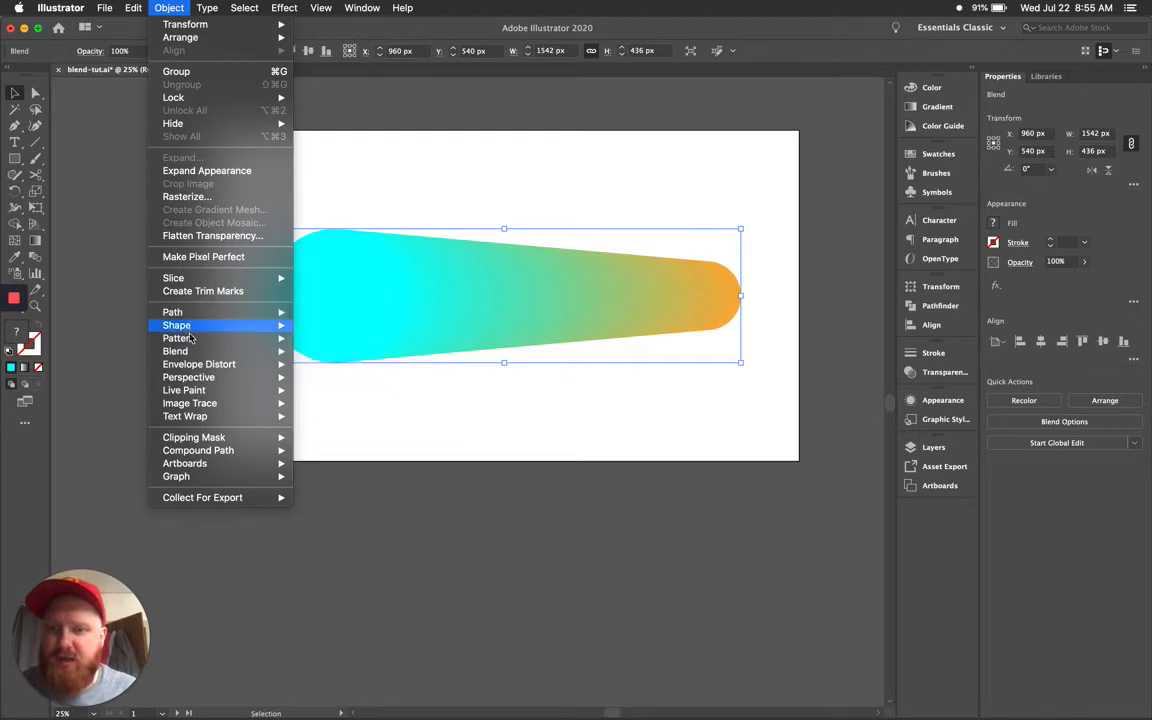
mouse_move(250, 351)
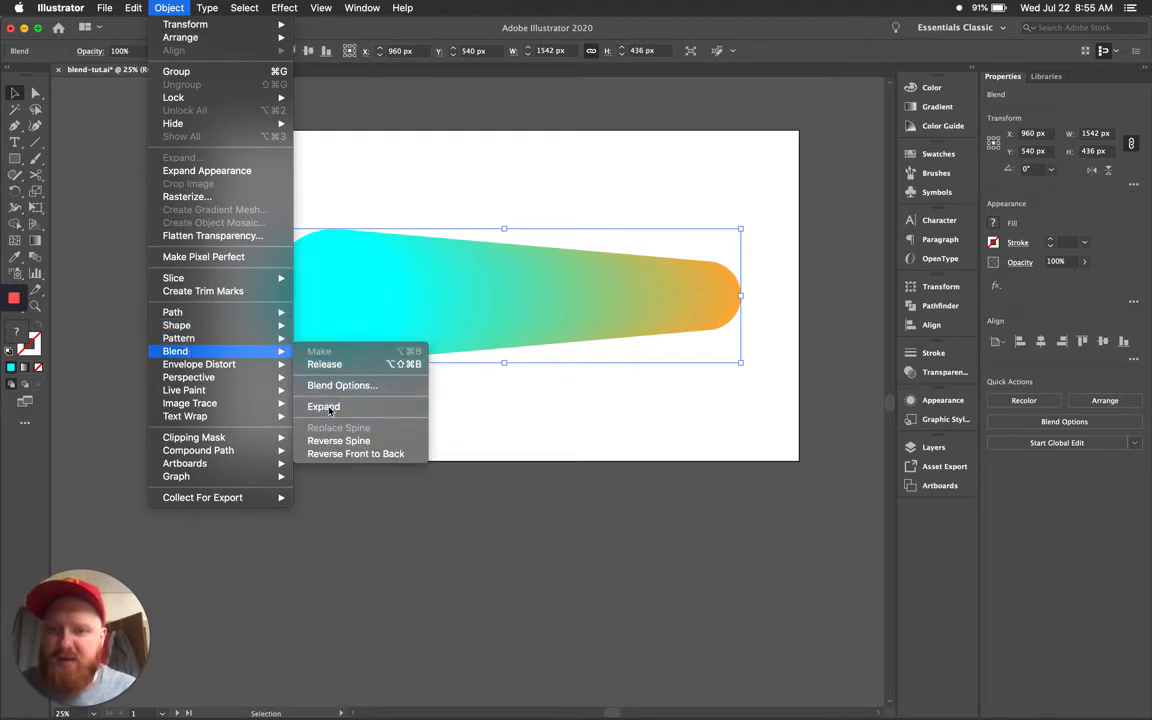
left_click(325, 405)
left_click(385, 192)
left_click(380, 270)
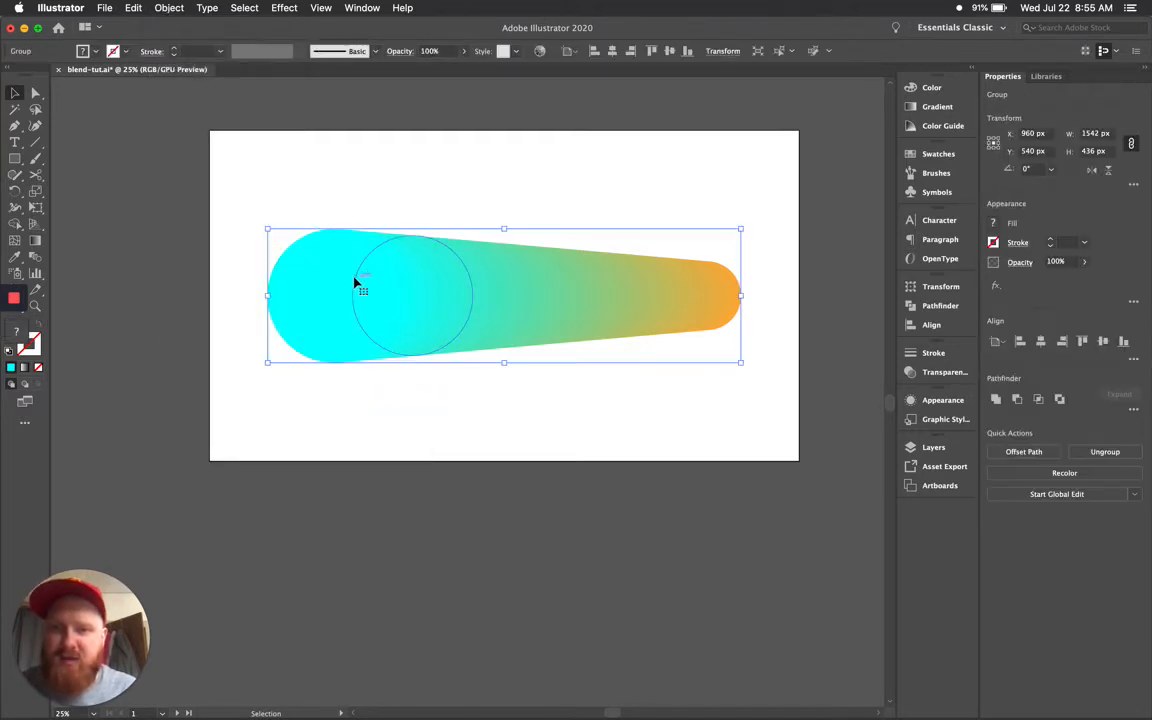
- Isolate the expanded group and select individual circles along its length to examine the separate shapes
double_click(395, 287)
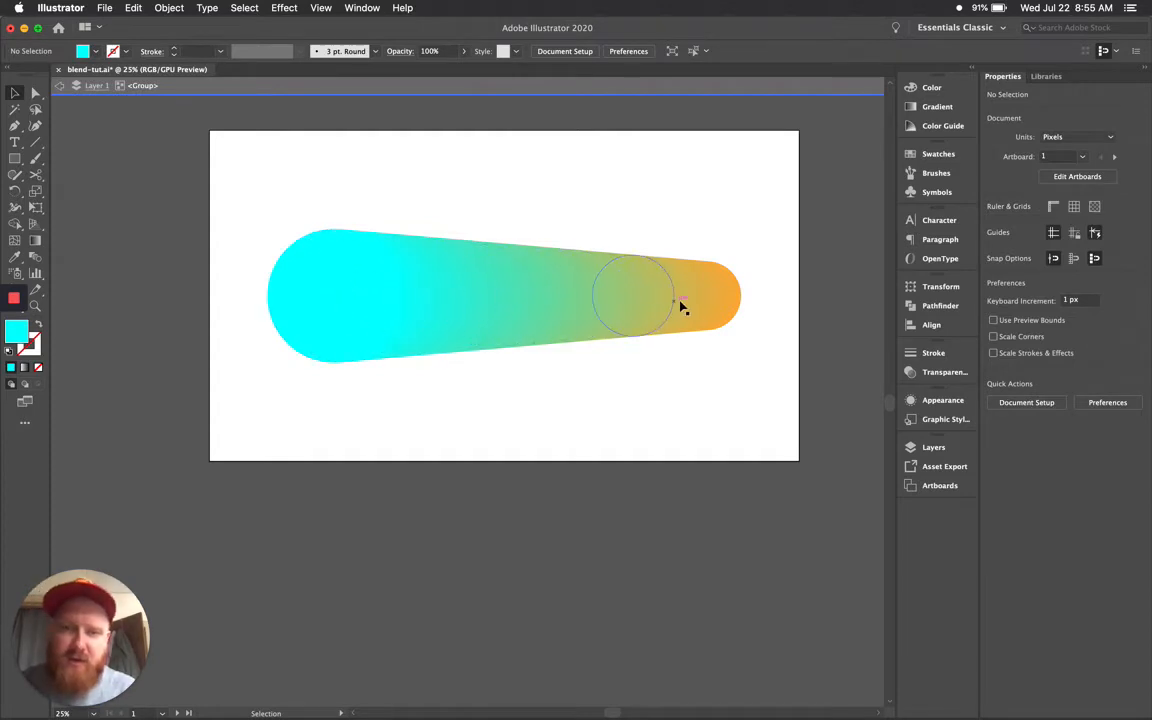
left_click(557, 303)
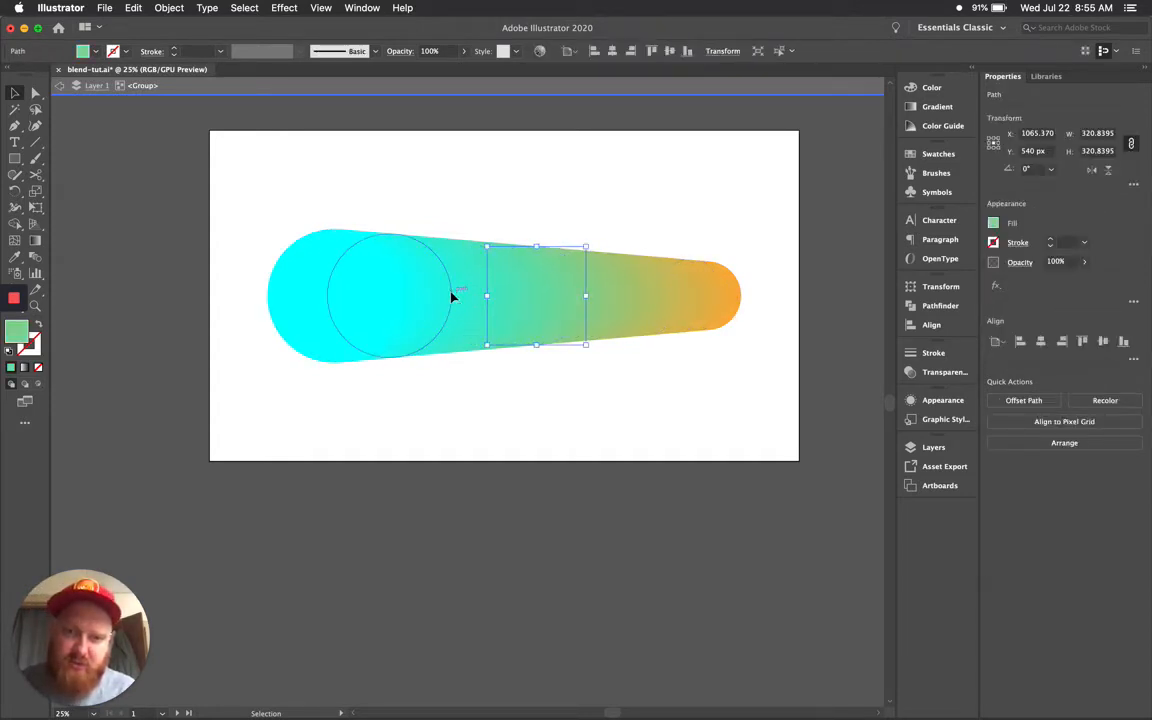
left_click(451, 296)
left_click(494, 295)
left_click(574, 298)
left_click(612, 299)
left_click(650, 297)
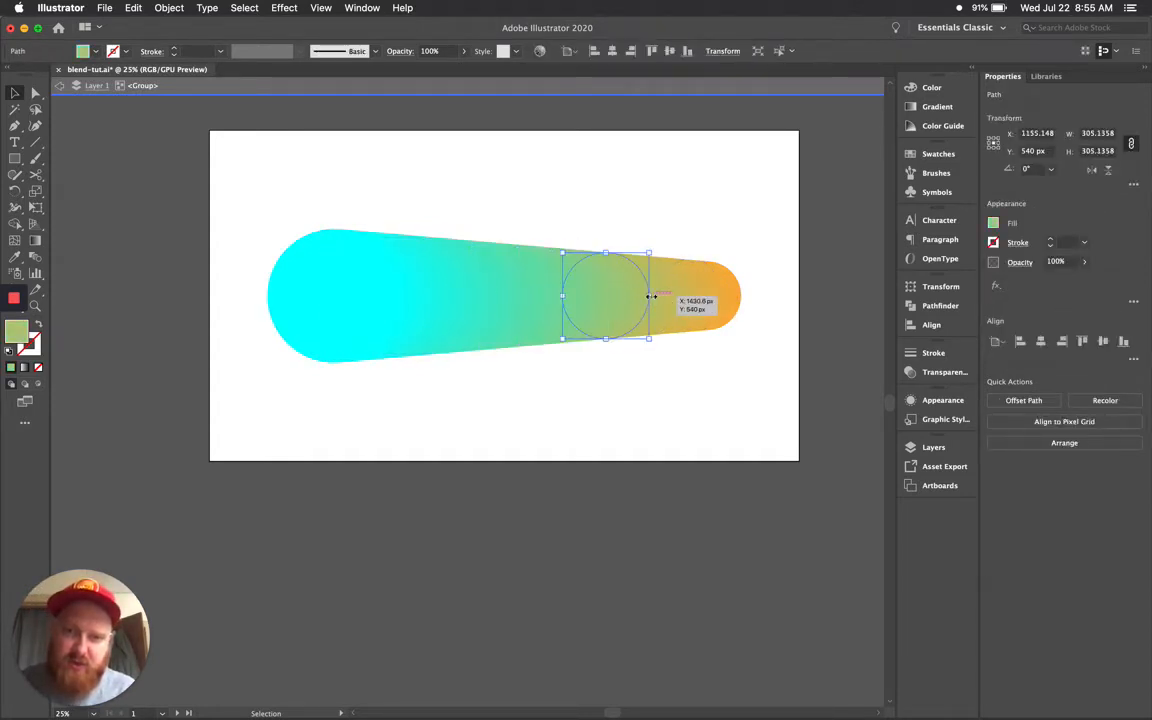
left_click(680, 297)
left_click(701, 298)
left_click(716, 297)
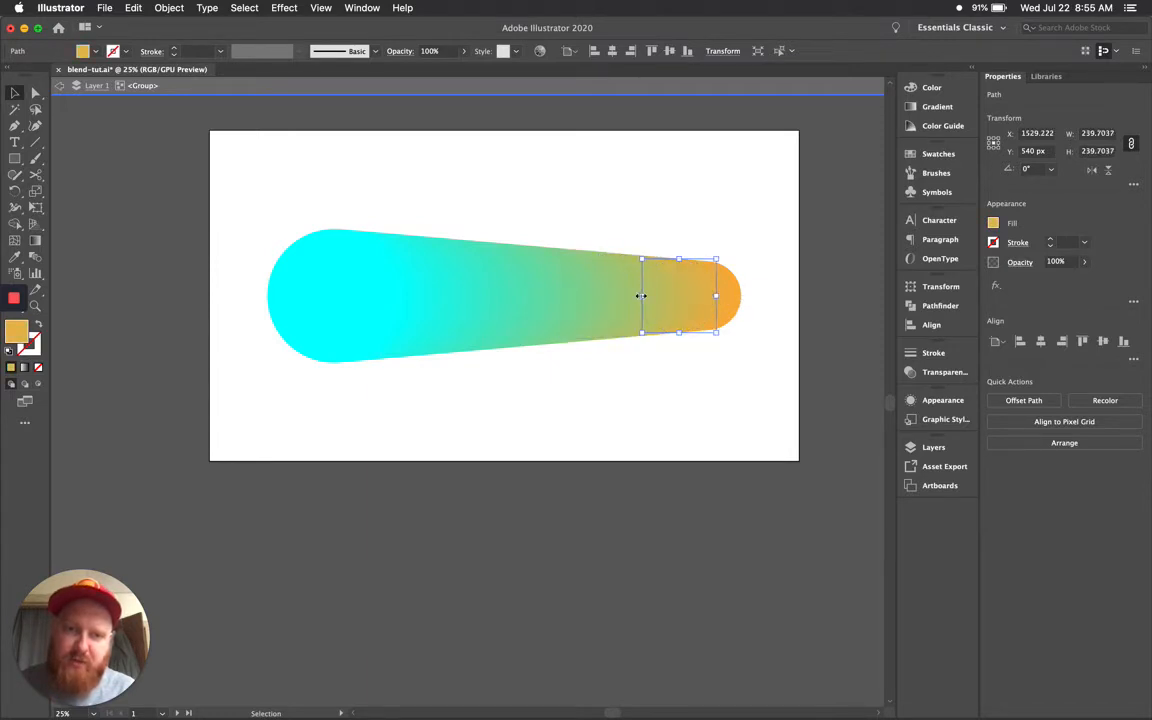
left_click(571, 298)
left_click(474, 298)
left_click(455, 297)
left_click(500, 208)
- Zoom in on the upper edge of the cyan end and select single circles to inspect how they overlap
key("z")
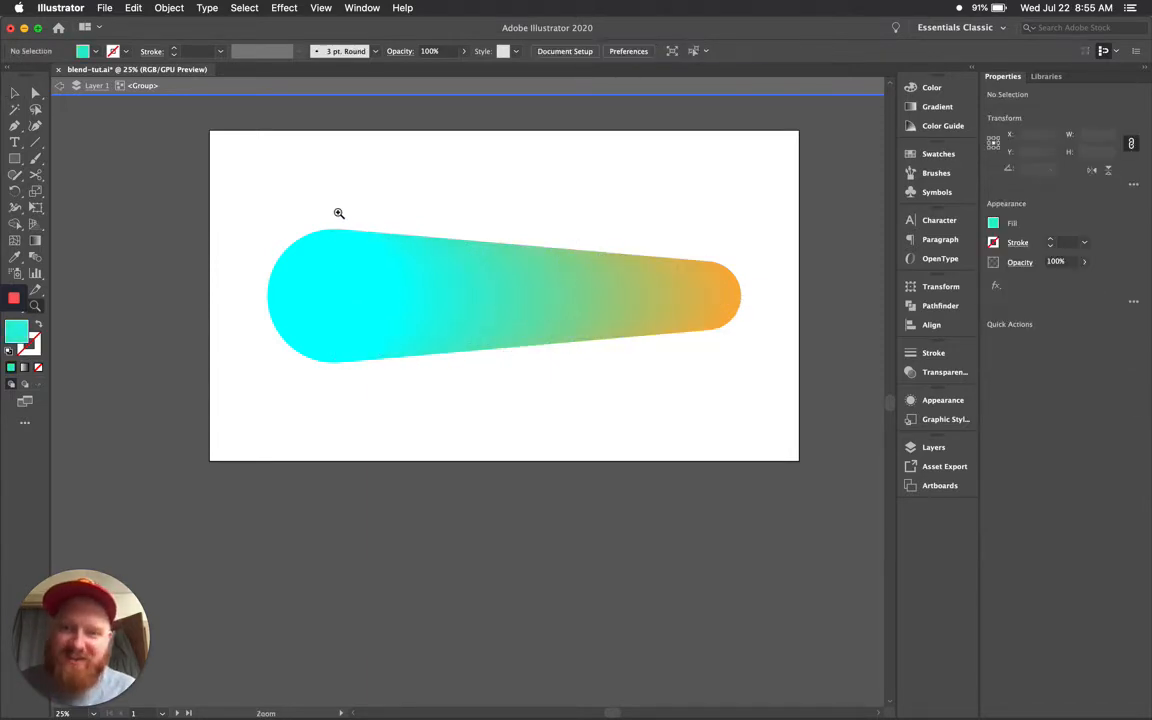
mouse_move(337, 212)
left_mouse_down()
mouse_move(403, 258)
mouse_move(598, 255)
left_mouse_up()
key("space")
mouse_move(488, 273)
left_mouse_down()
mouse_move(547, 357)
mouse_move(422, 239)
mouse_move(408, 208)
left_mouse_up()
key("space")
key("v")
left_click(463, 309)
left_click(464, 268)
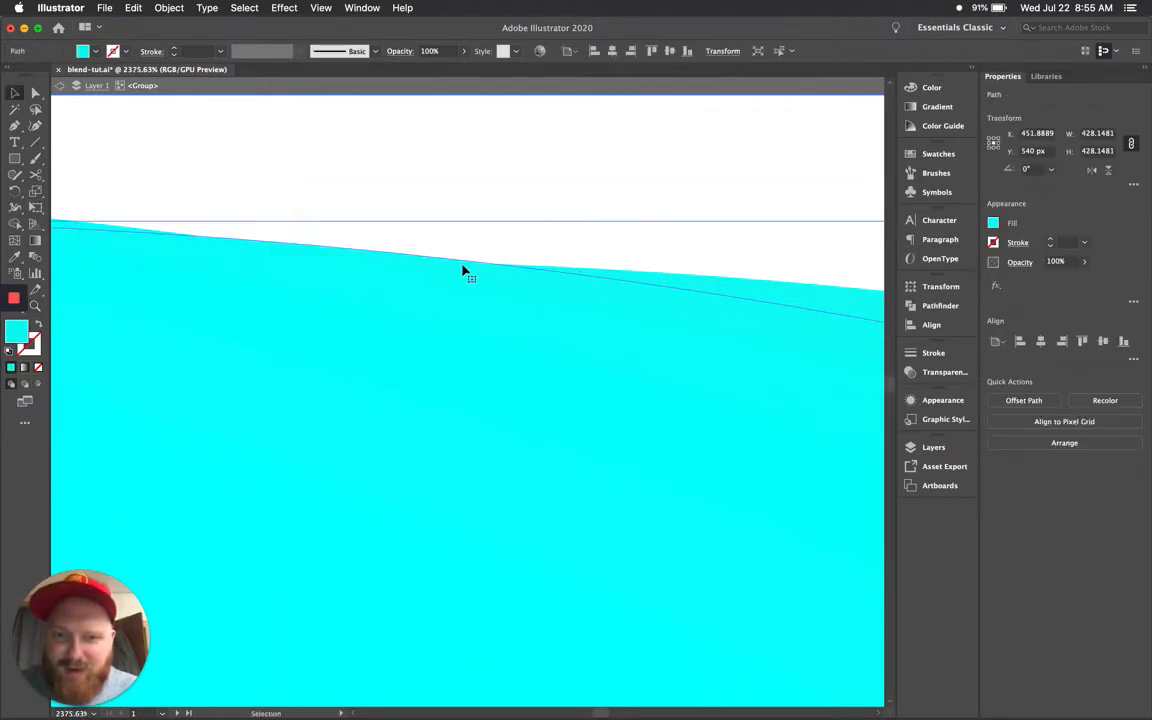
key("space")
left_click_drag(507, 221, 45, 193)
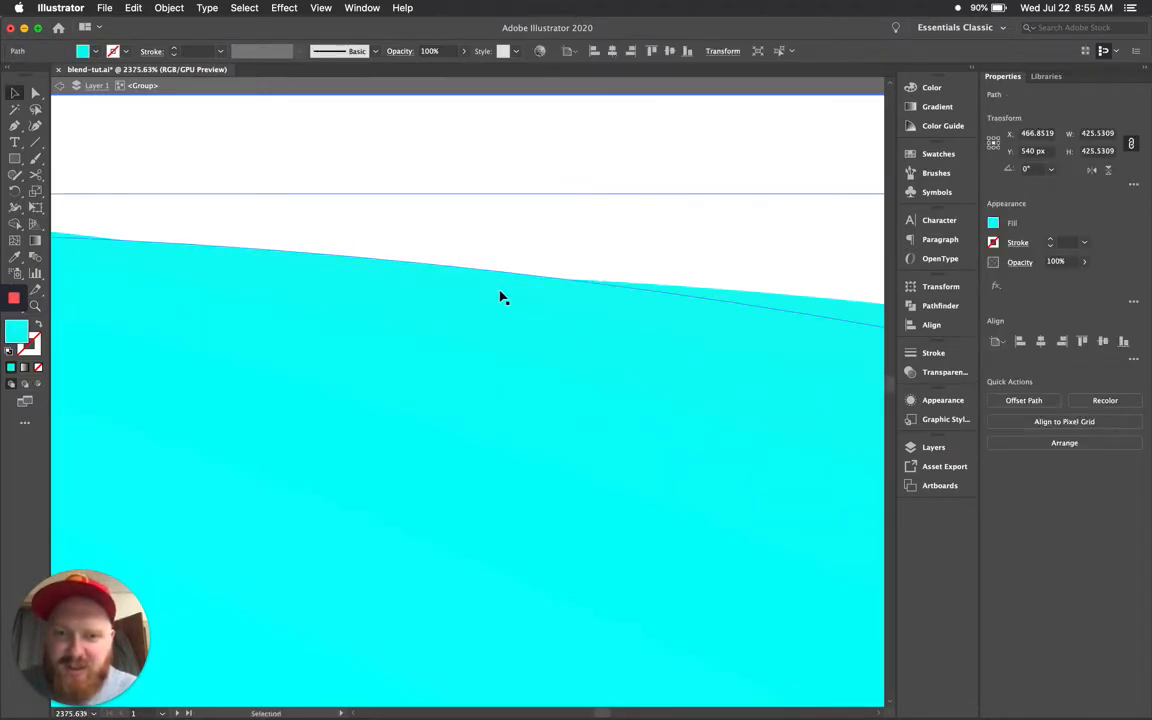
- View the whole shape again, select all its circles to check them, deselect and exit group isolation
key("super+1")
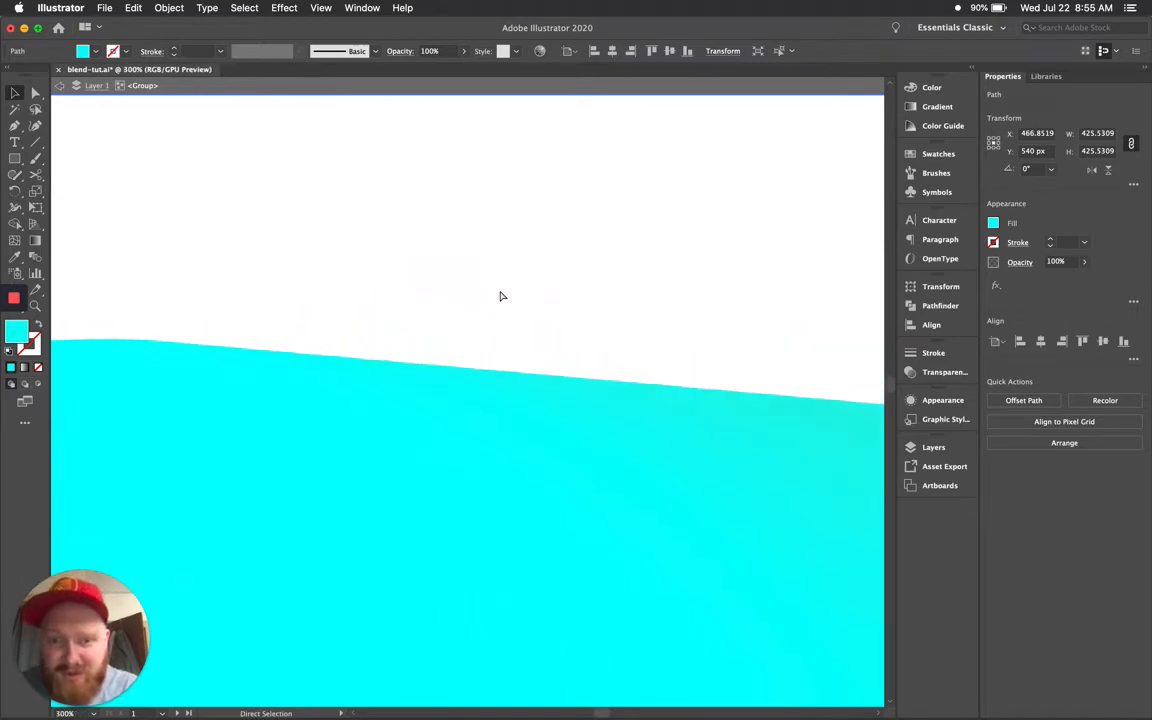
key("super+minus")
key("super+minus")
key("super+minus")
key("space")
left_click_drag(499, 290, 229, 254)
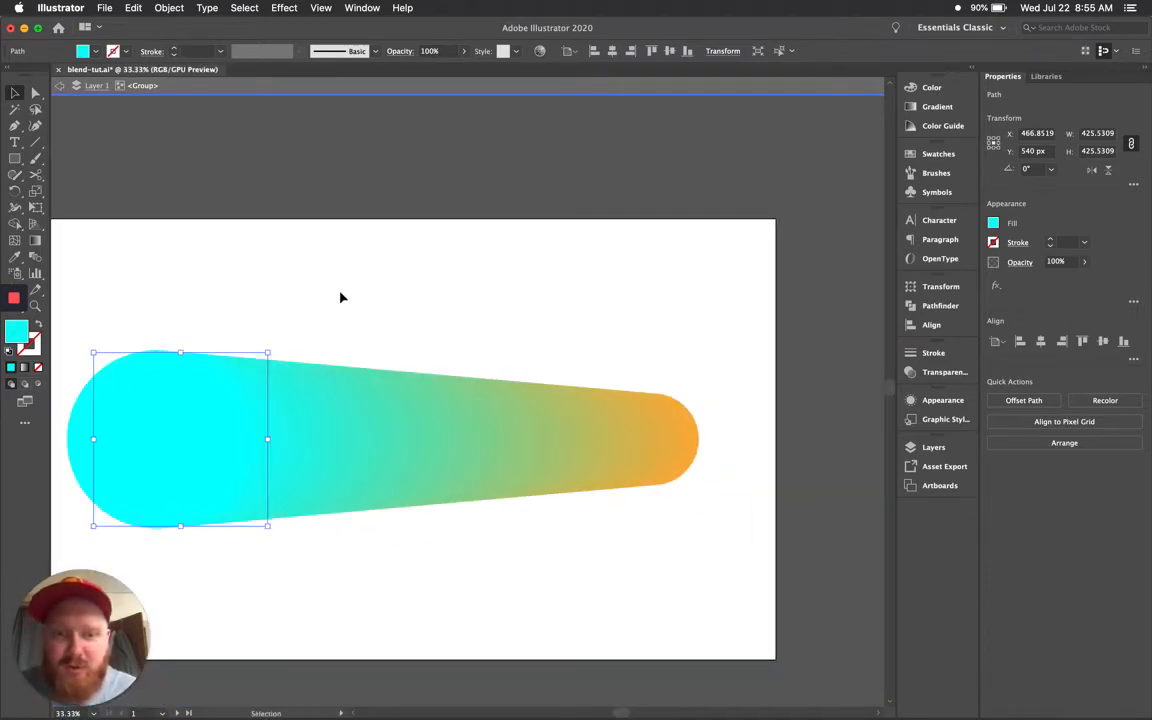
left_click(342, 298)
key("space")
left_click_drag(296, 330, 415, 261)
left_click_drag(187, 257, 886, 588)
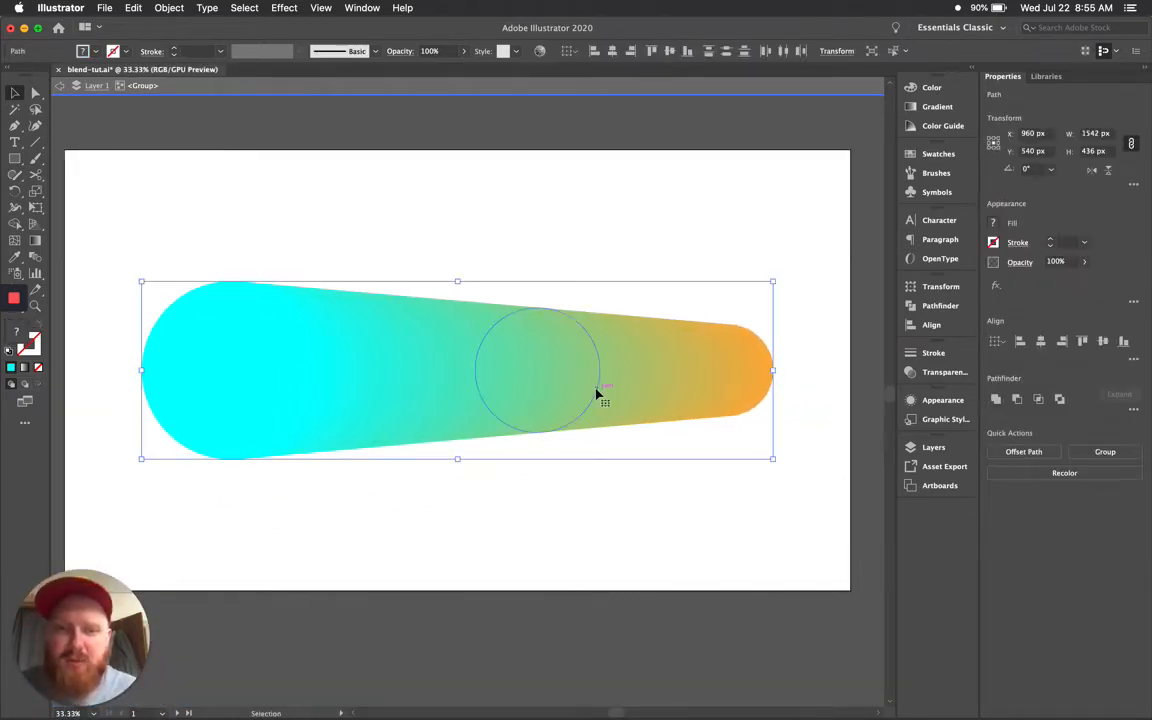
left_click(356, 242)
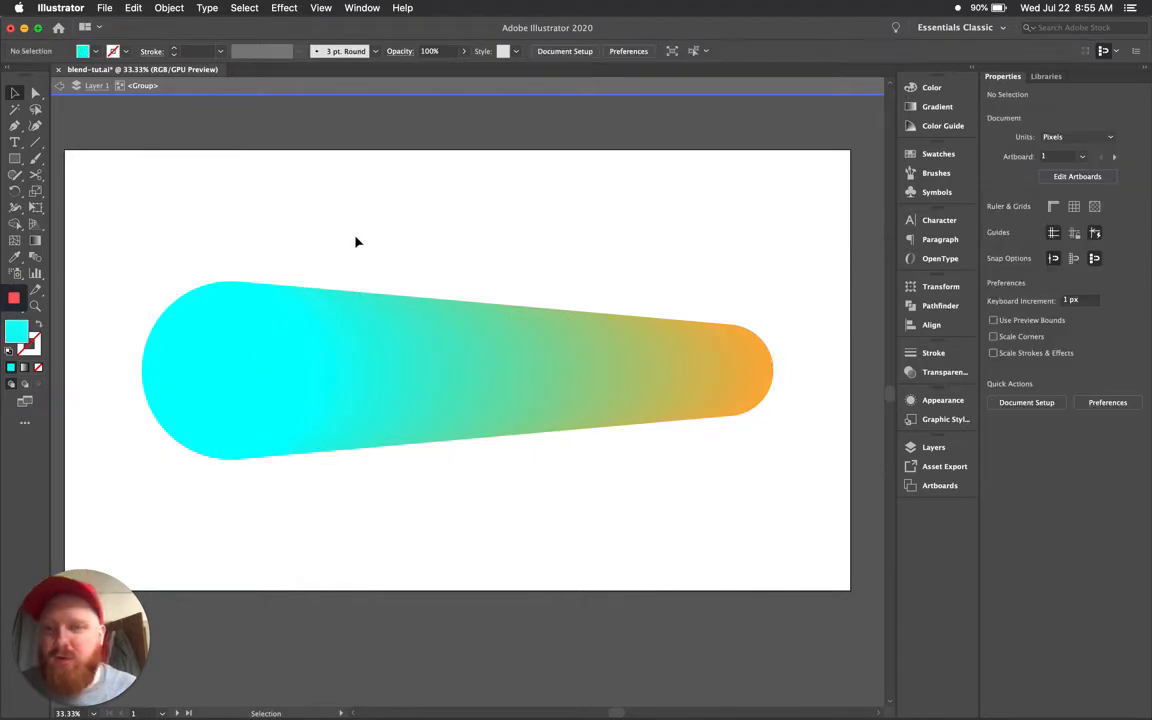
double_click(391, 257)
key("space")
left_click_drag(567, 265, 547, 262)
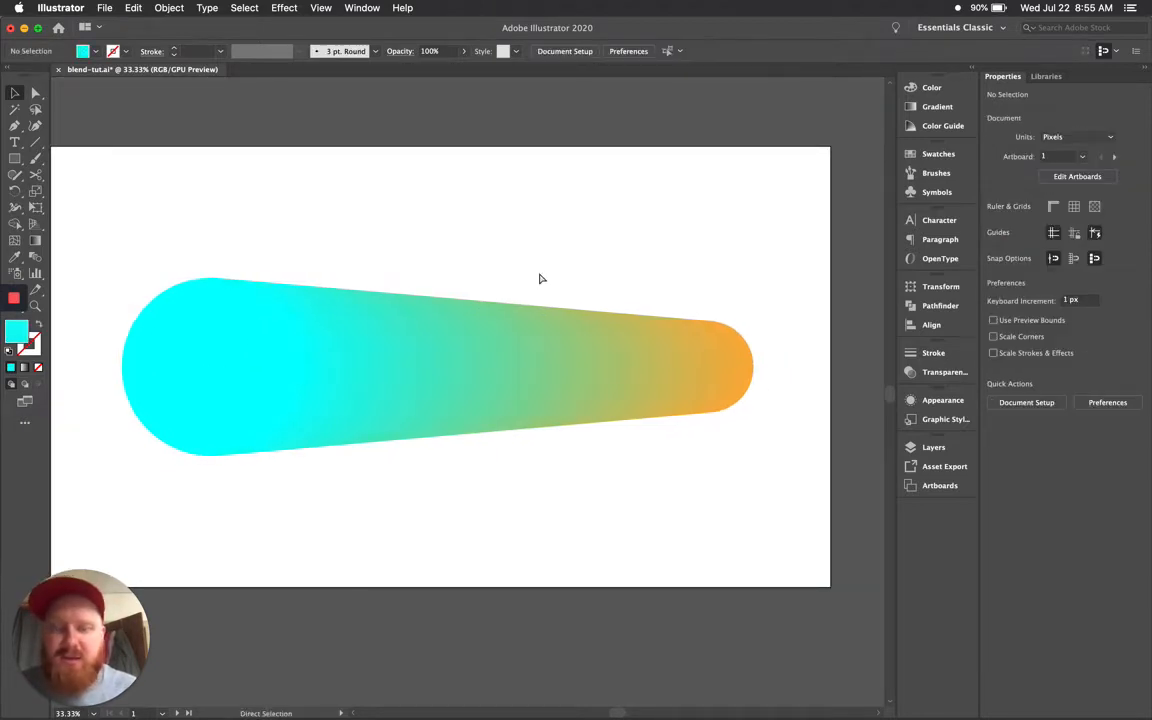
- Delete the spare "Your Text Here" text above the second artboard
key("super+minus")
scroll(531, 283, "right", 1)
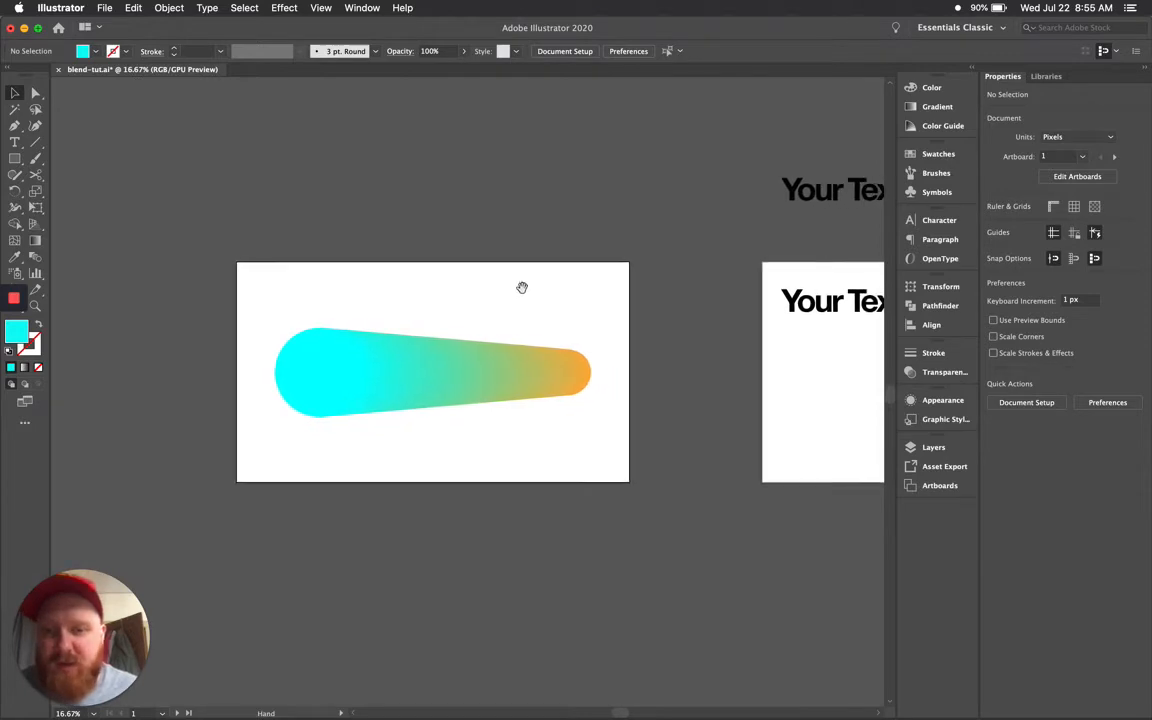
key("super+plus")
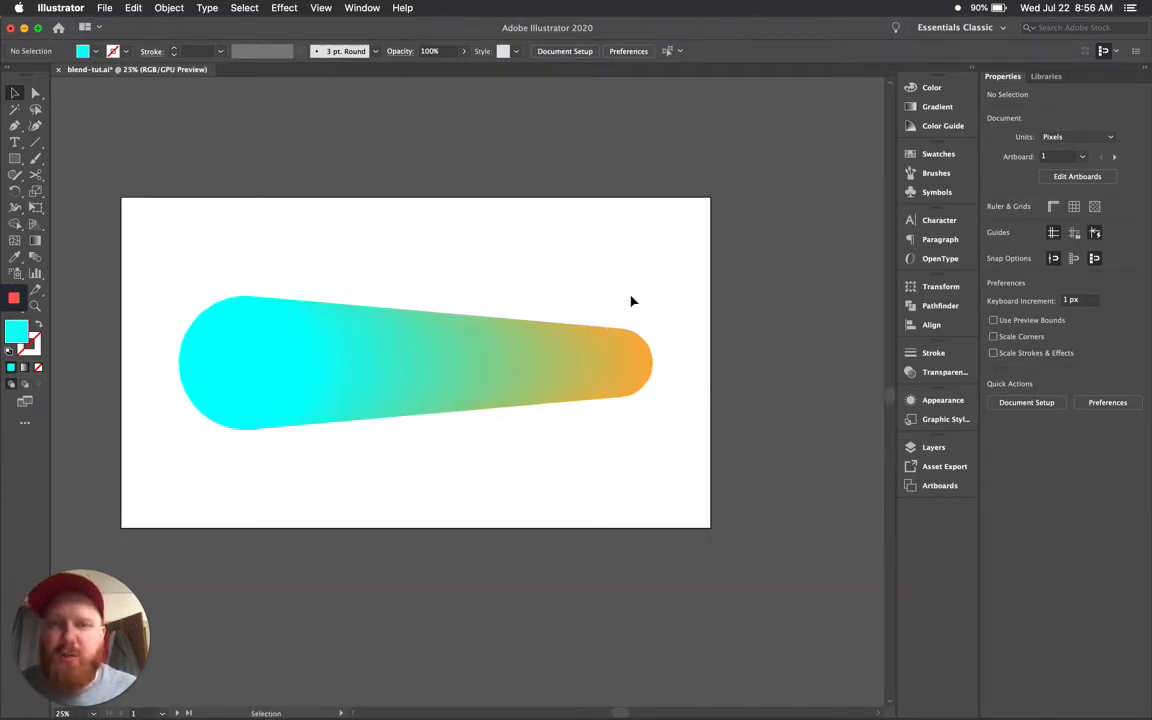
scroll(671, 275, "right", 10)
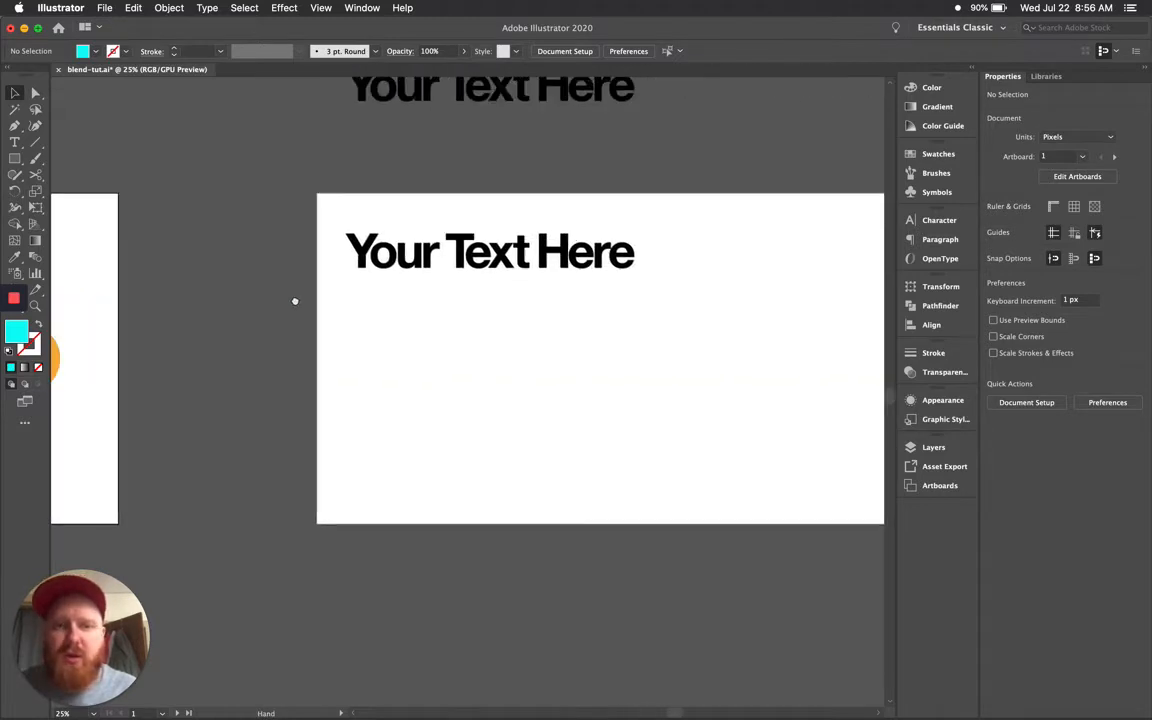
left_click_drag(297, 317, 287, 319)
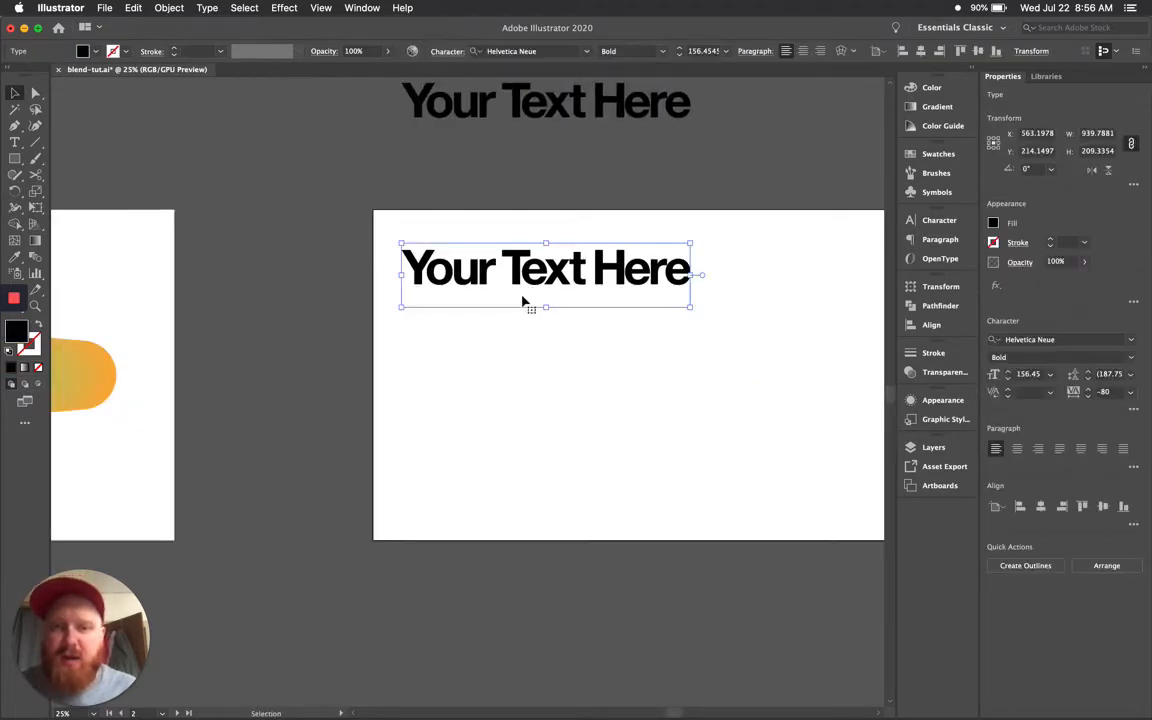
left_click_drag(528, 254, 440, 317)
left_click(473, 185)
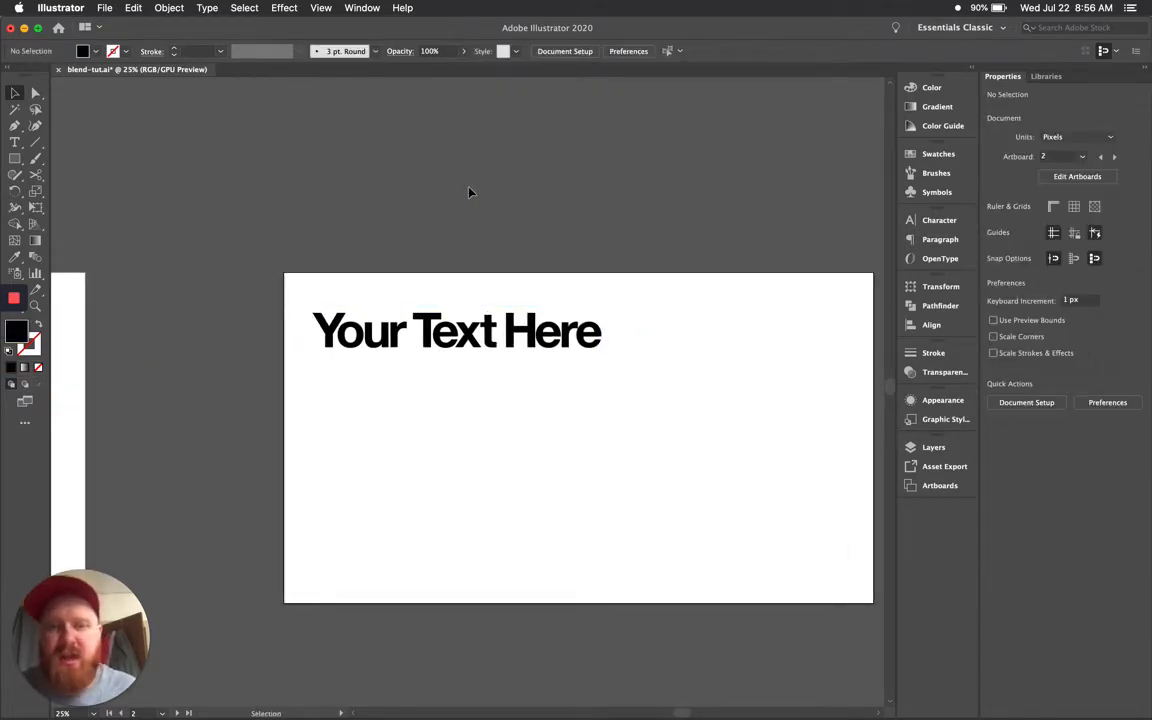
- Duplicate the "Your Text Here" text straight up, placing the copy about 518 px above the original, outside the artboard
scroll(486, 172, "down", 3)
left_click(491, 234)
left_click_drag(491, 234, 476, 257)
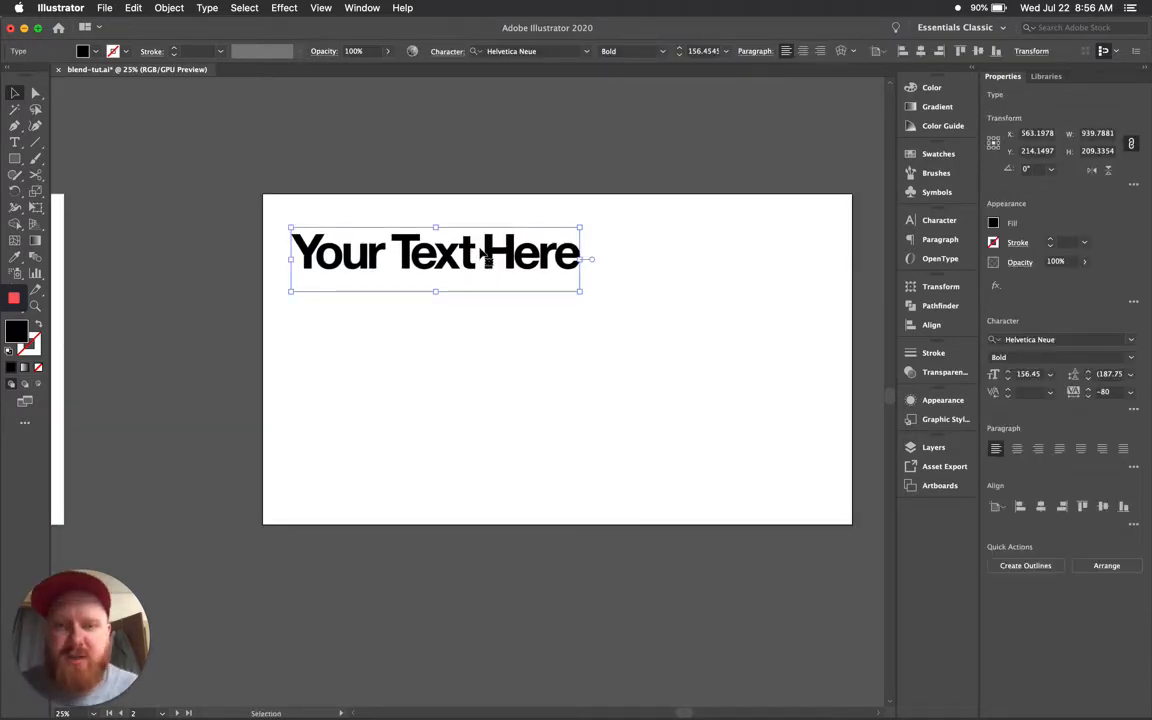
left_click_drag(508, 257, 526, 98)
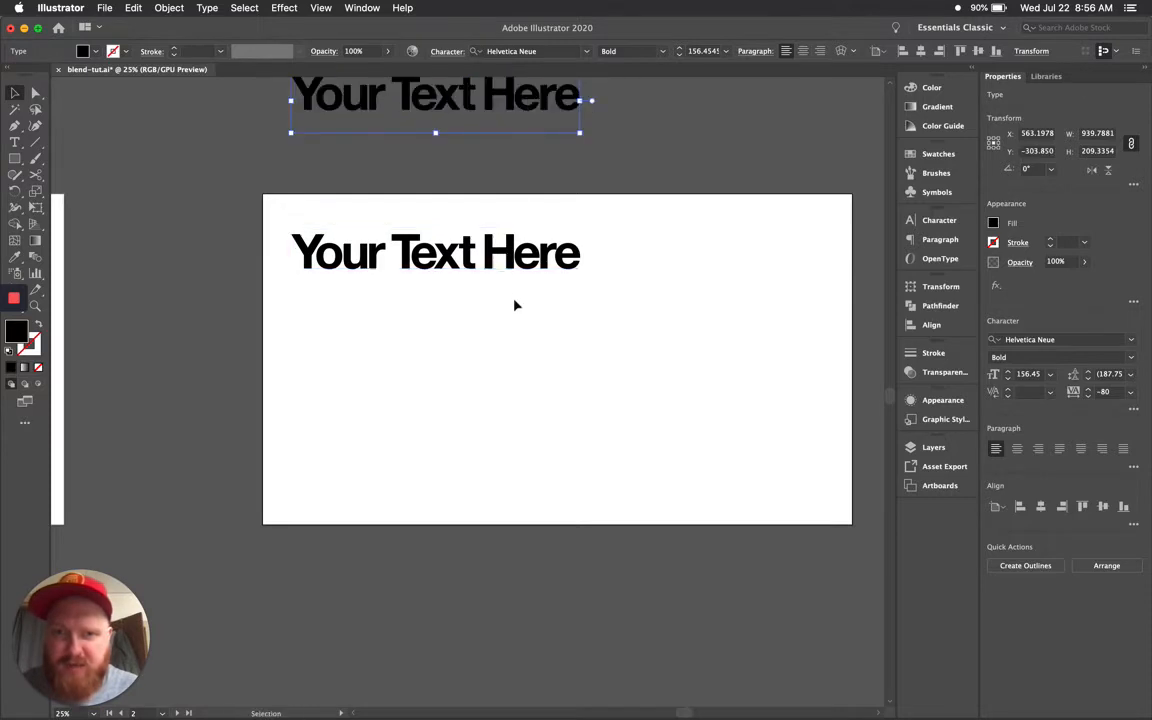
- Convert the "Your Text Here" text on the artboard to outlines and keep the outlined group selected
left_click(512, 270)
key("super+shift+o")
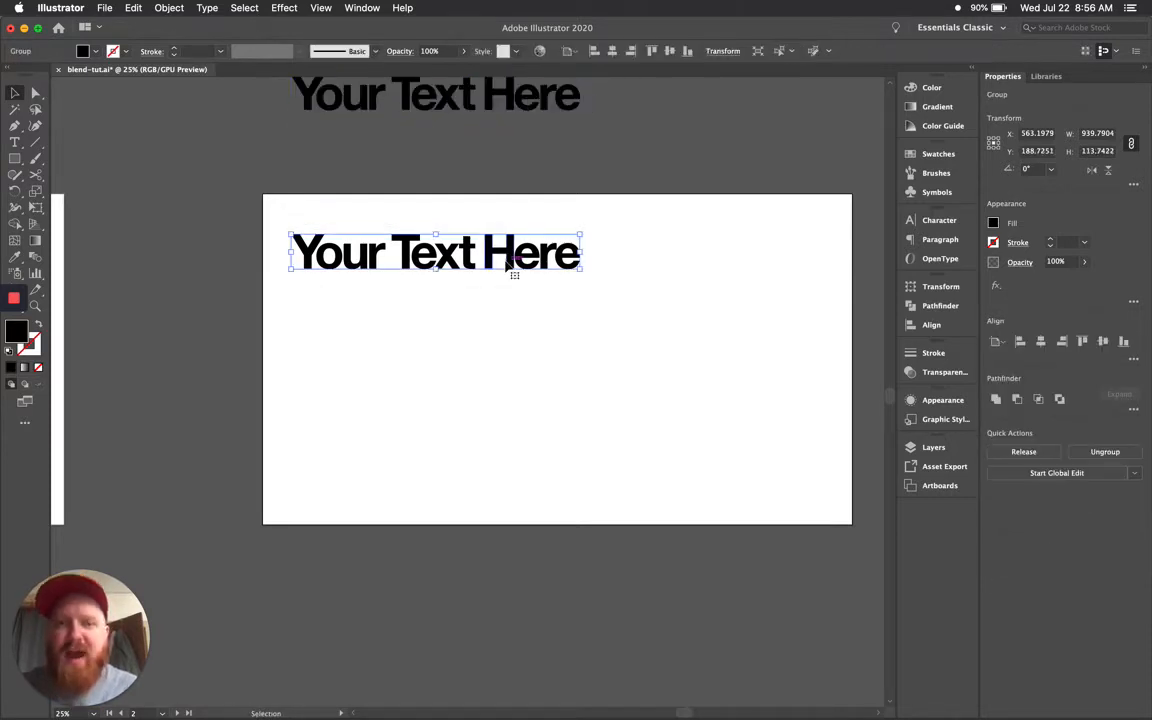
left_click(464, 346)
left_click(446, 260)
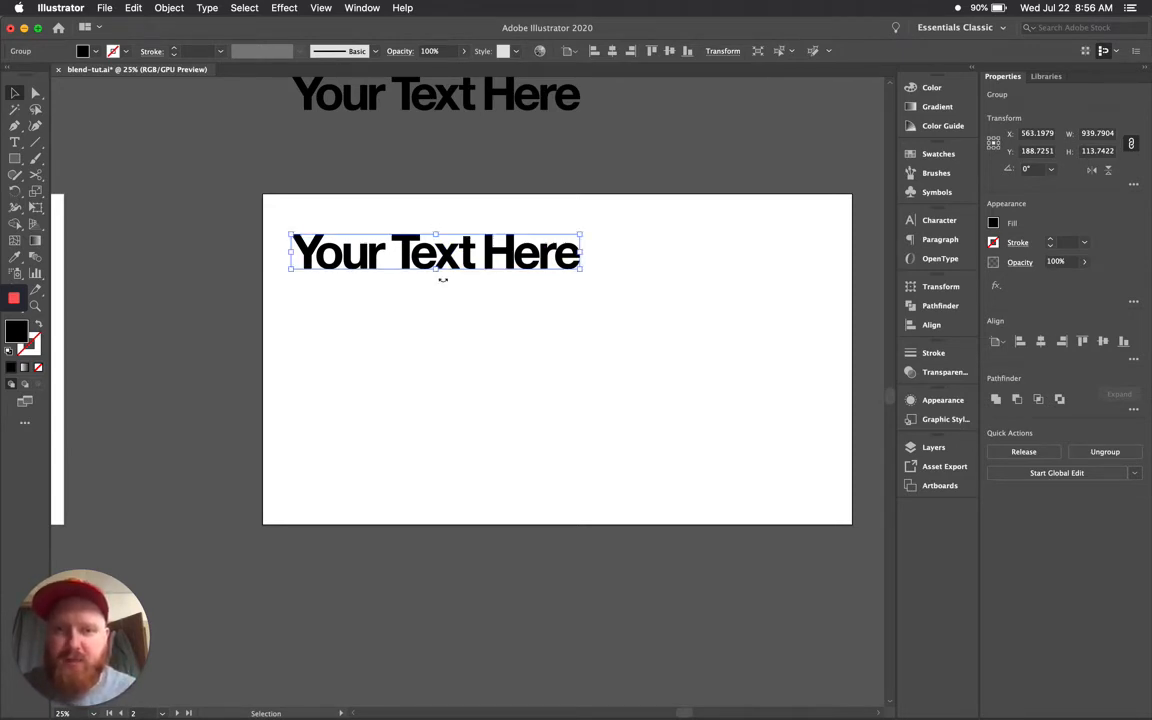
key("a")
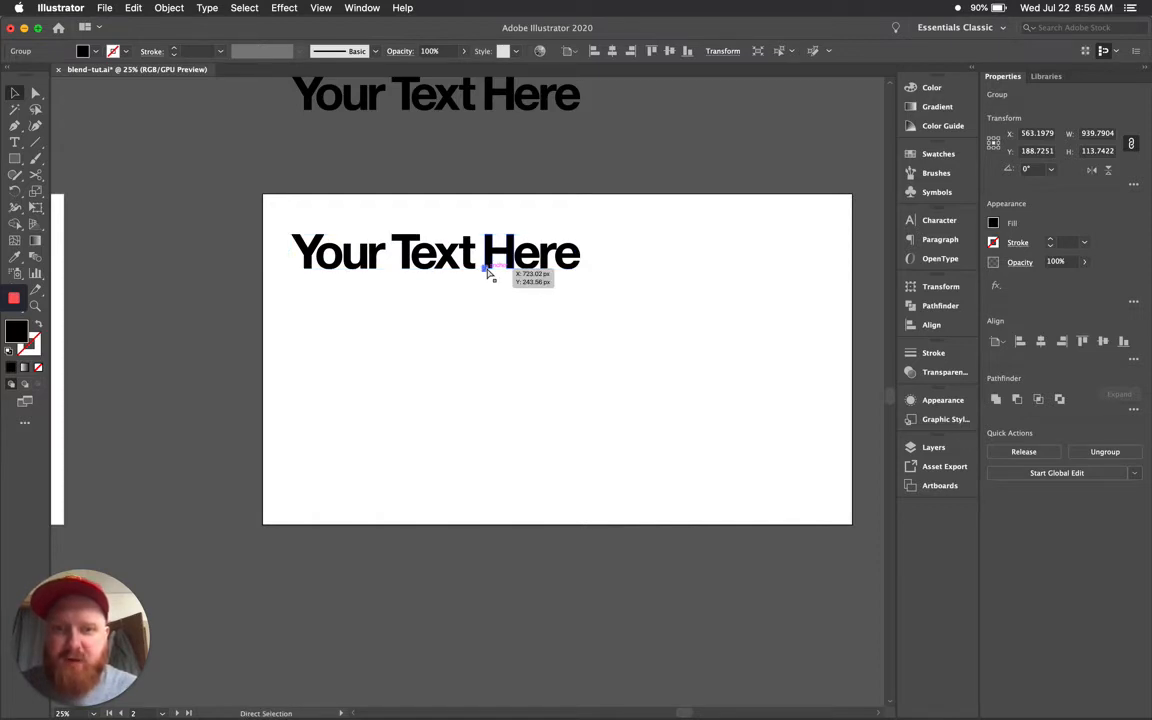
key("v")
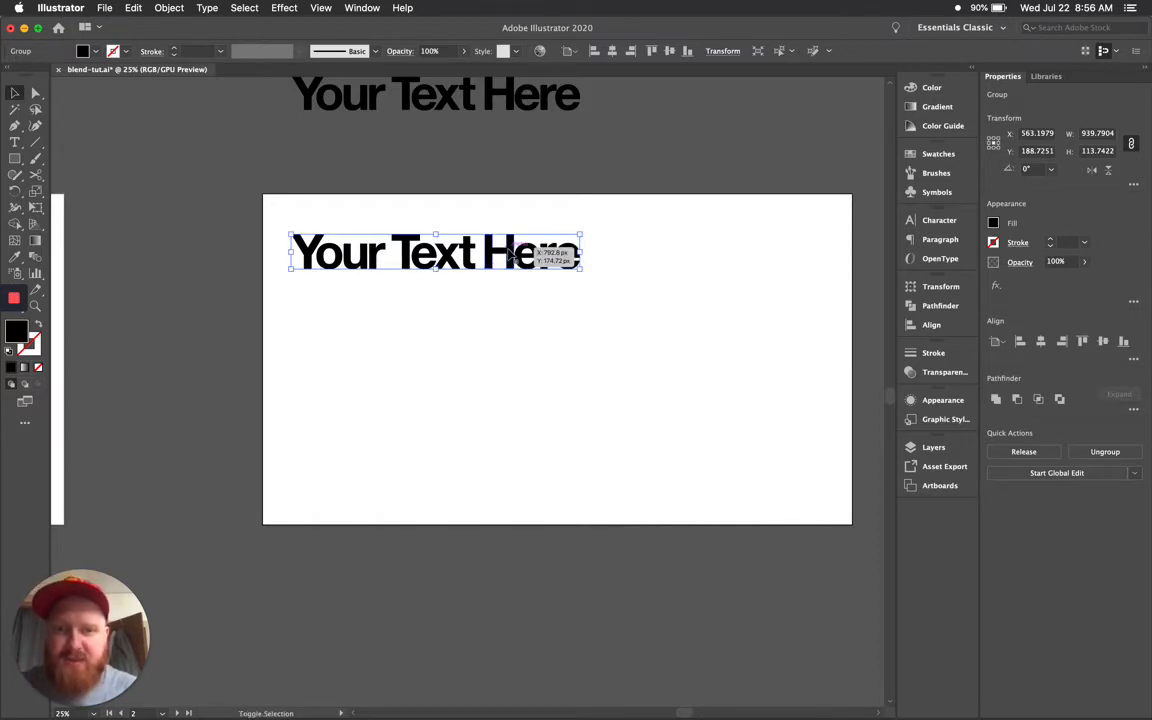
- Duplicate the outlined text and offset the copy 60 px to the right and 60 px down
key("shift+Right")
key("shift+Right")
key("shift+Right")
key("shift+Right")
key("shift+Right")
key("shift+Right")
key("shift+Down")
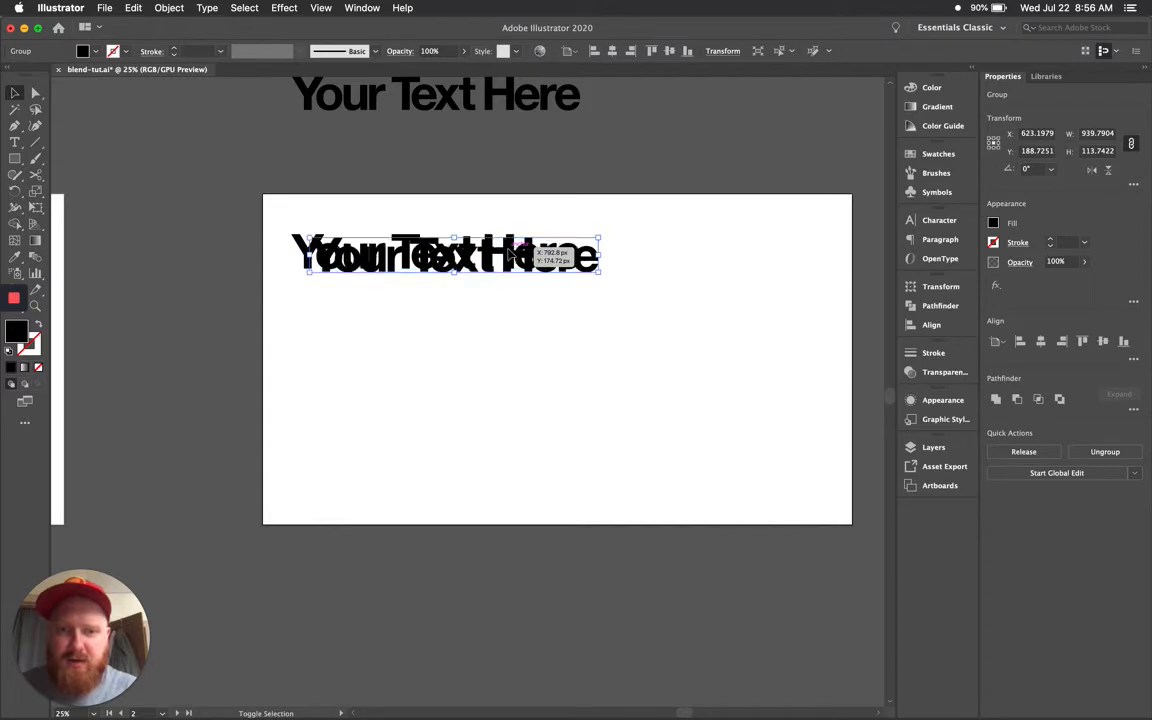
key("shift+Down")
key("shift+Down")
key("shift+Down")
key("shift+Down")
key("shift+Down")
key("shift+Down")
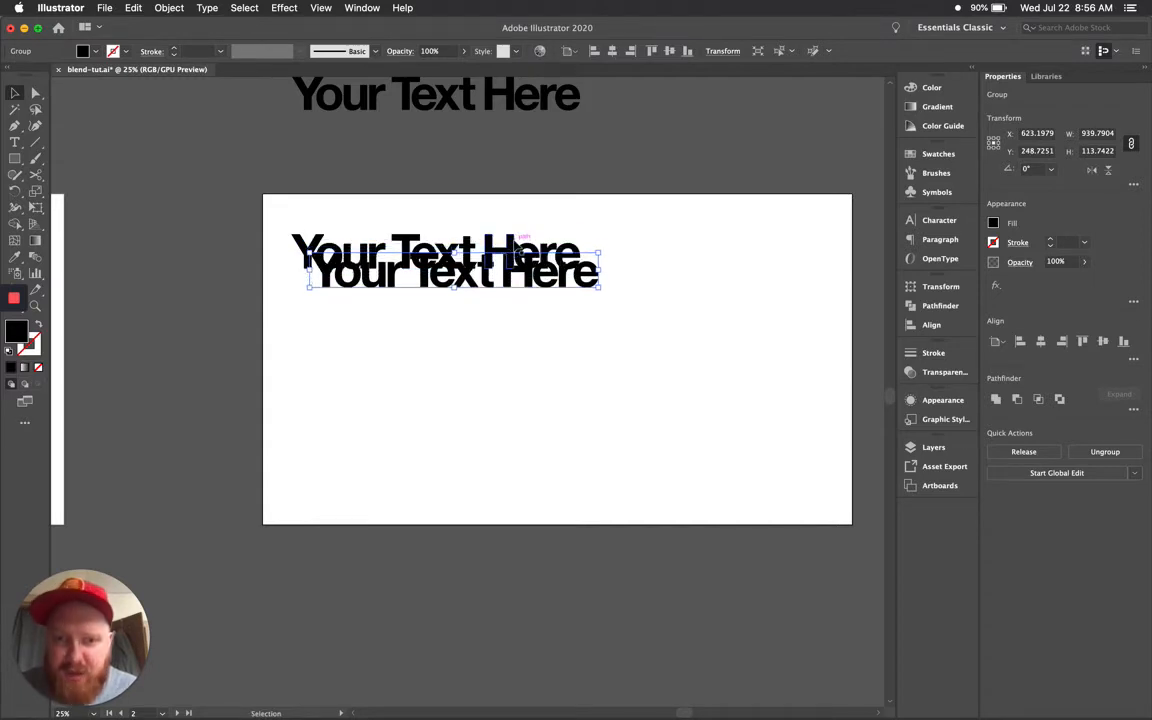
- Select both outlined "Your Text Here" copies on the artboard and set the blend options to 20 specified steps
left_click(189, 176)
key("z")
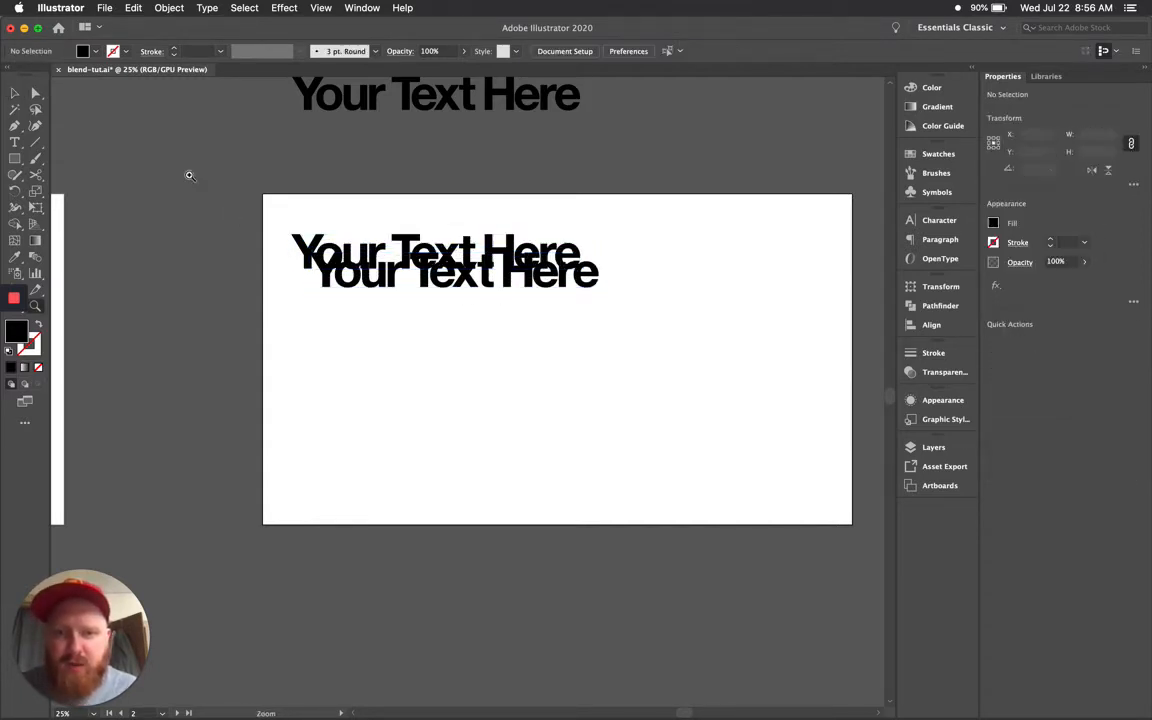
left_click_drag(189, 175, 805, 382)
key("v")
left_click_drag(328, 291, 413, 249)
left_click_drag(239, 254, 676, 340)
left_click(169, 7)
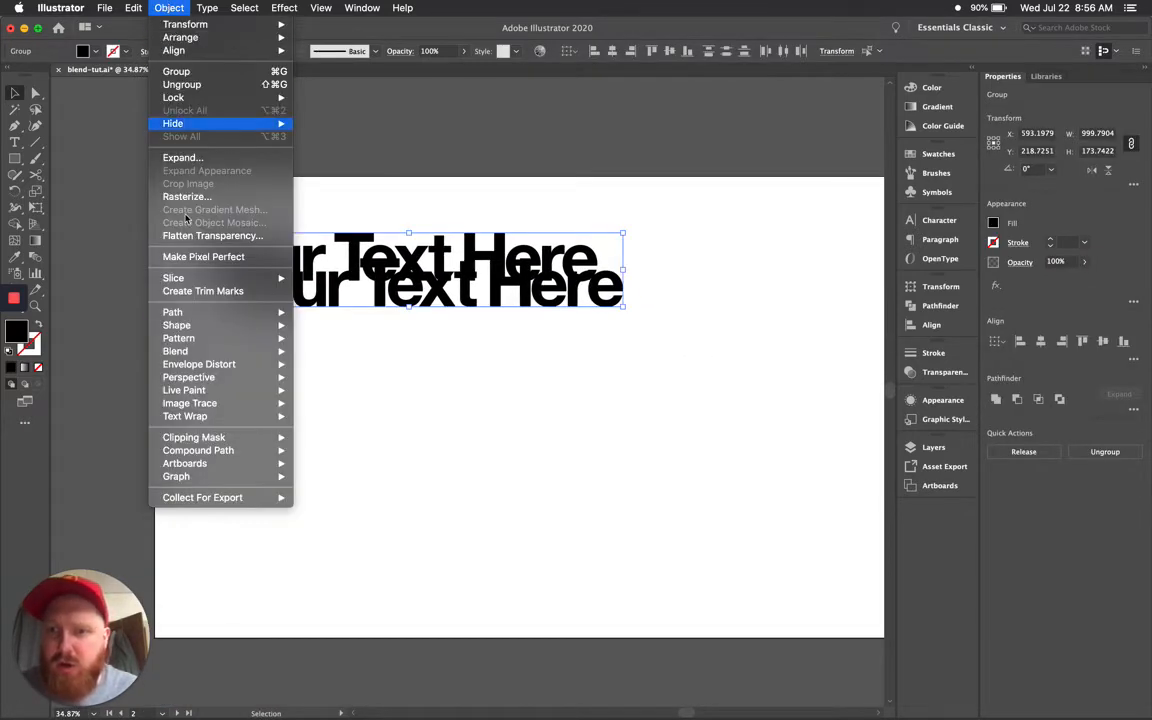
mouse_move(220, 351)
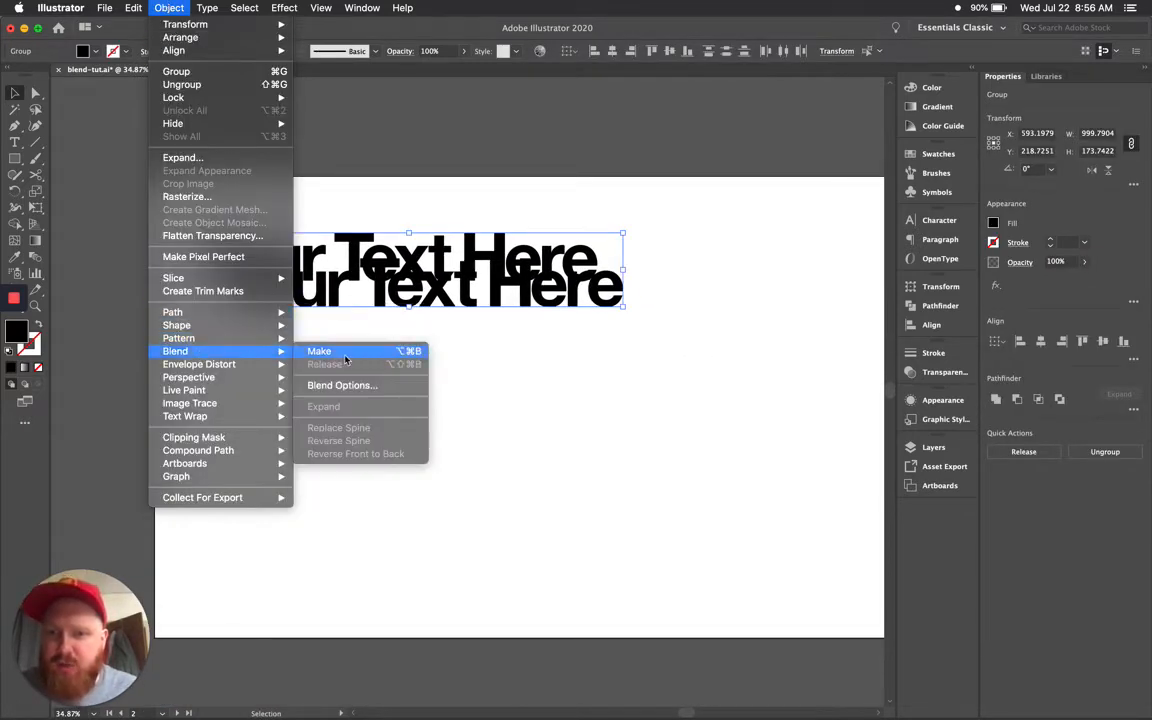
left_click(346, 386)
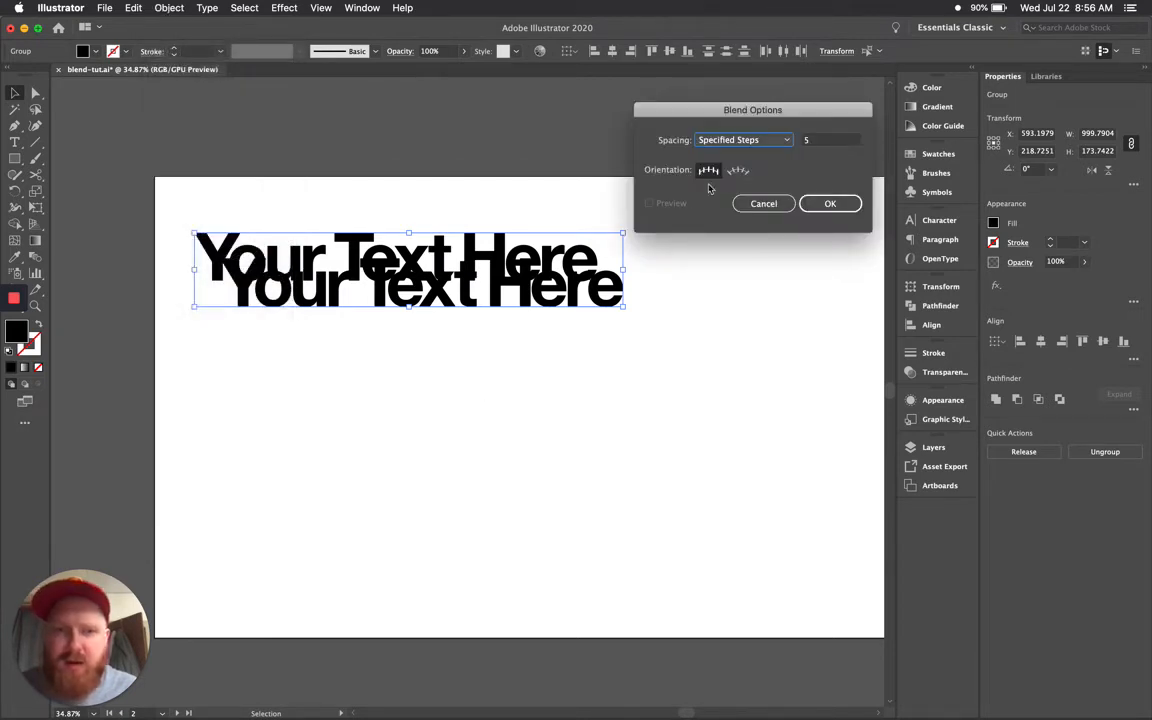
left_click(837, 142)
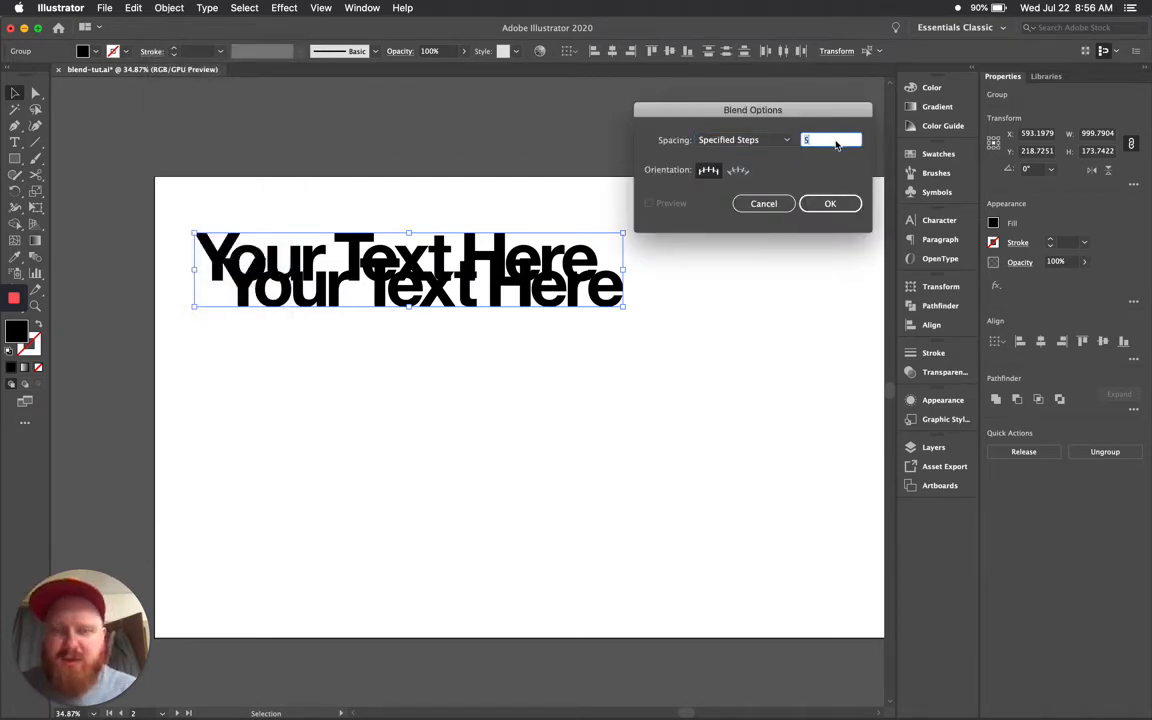
key("Return")
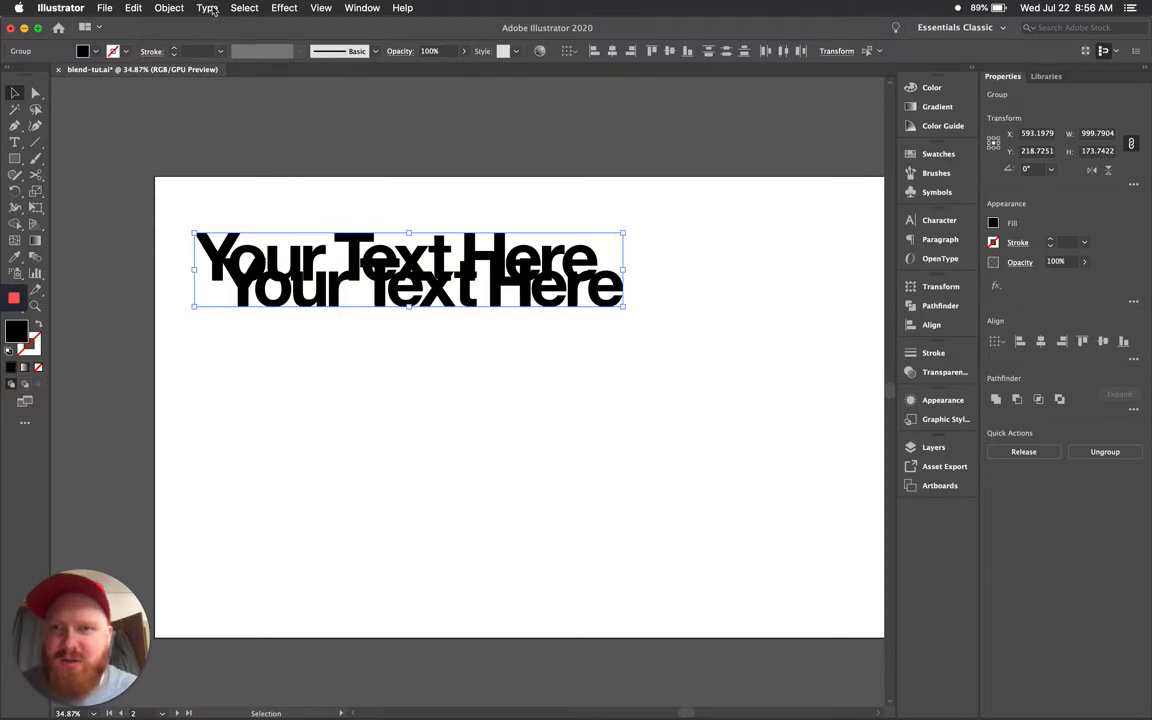
- Make a blend from the two selected "Your Text Here" copies and deselect it
left_click(169, 8)
mouse_move(196, 316)
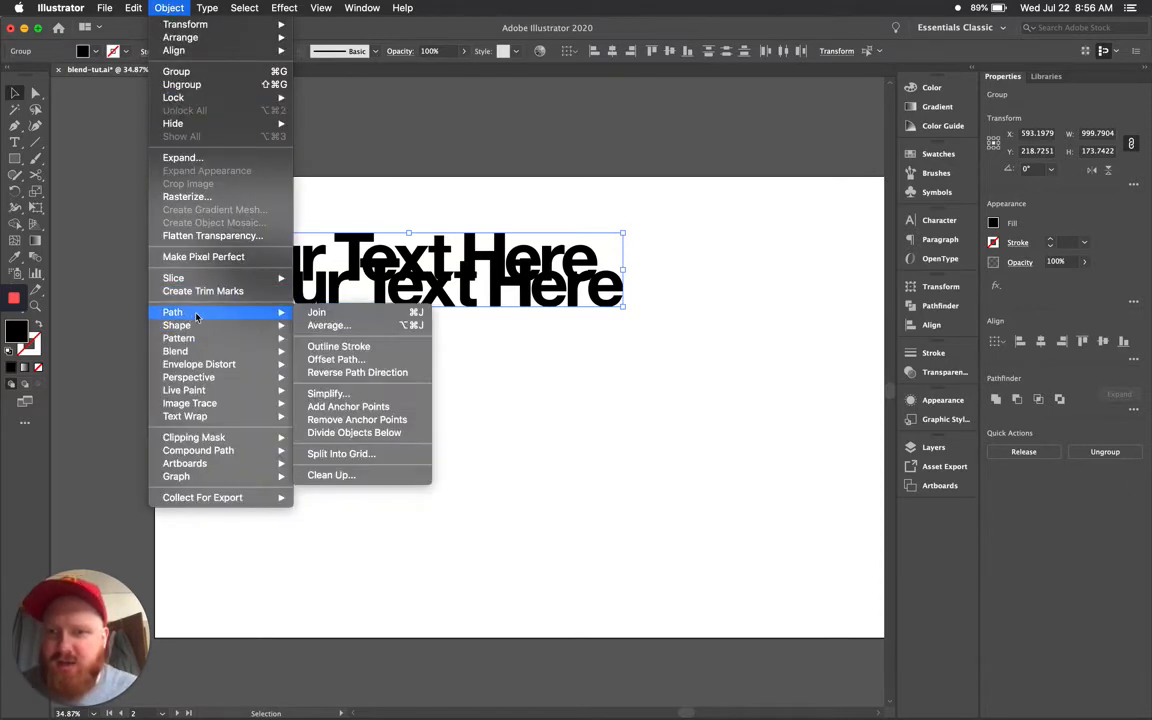
mouse_move(175, 351)
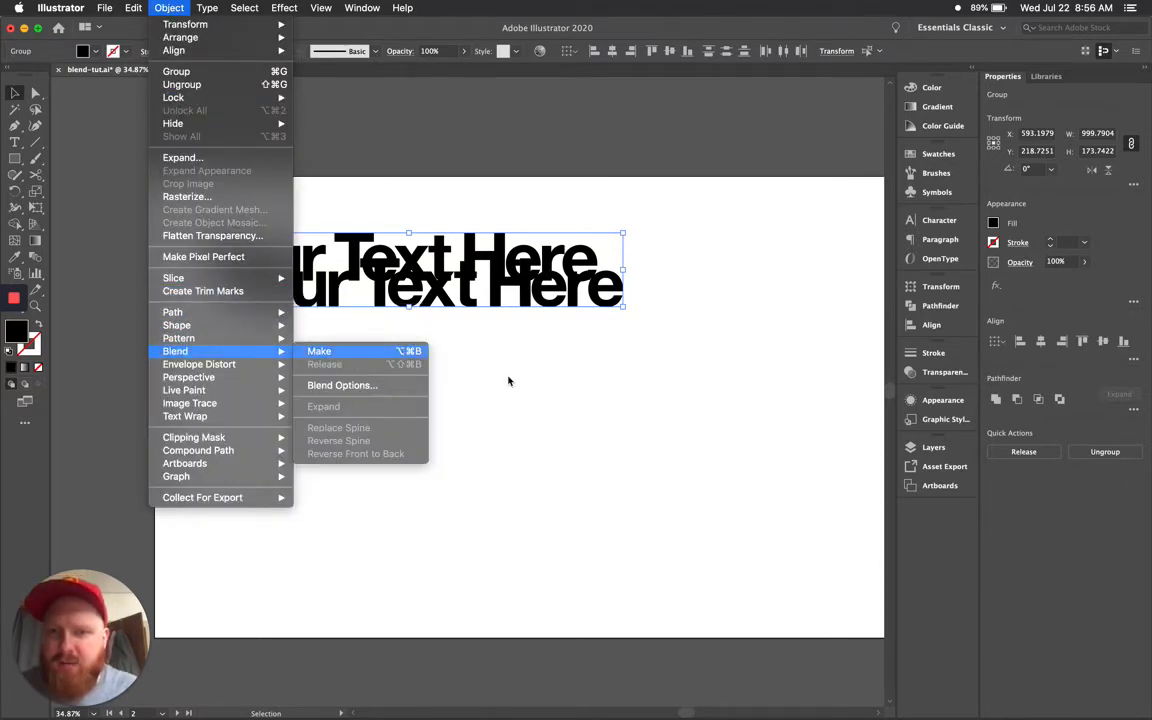
left_click(322, 351)
left_click(732, 371)
scroll(590, 391, "left", 3)
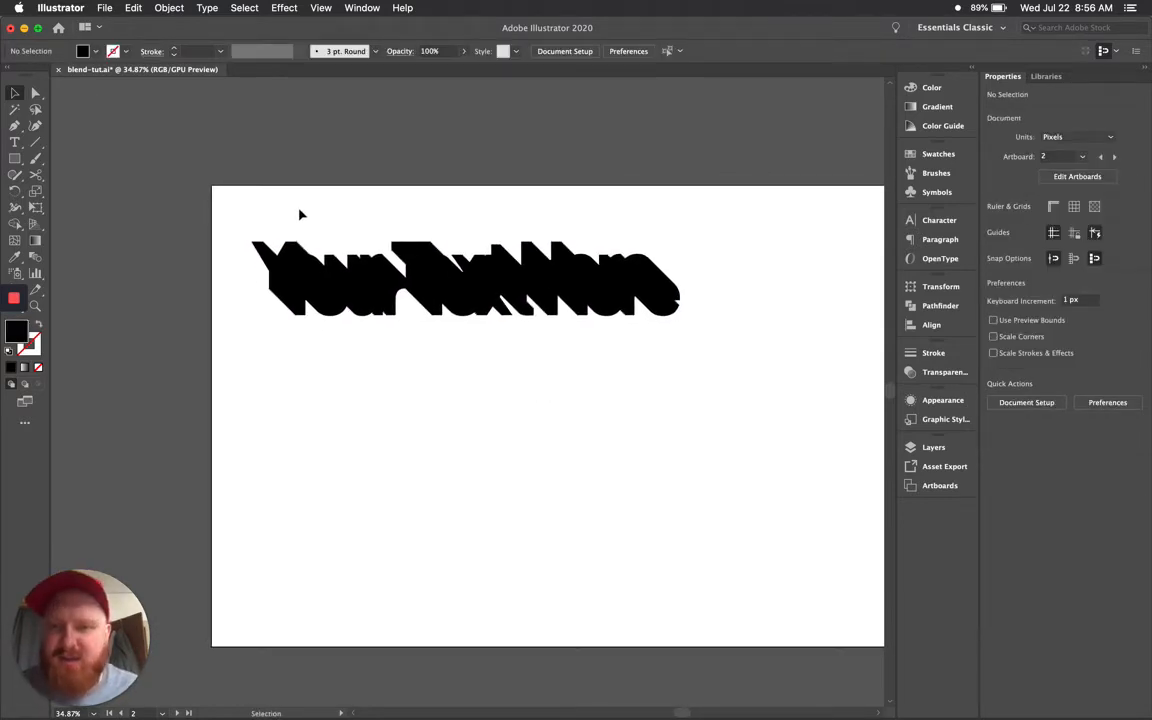
left_click_drag(238, 219, 676, 316)
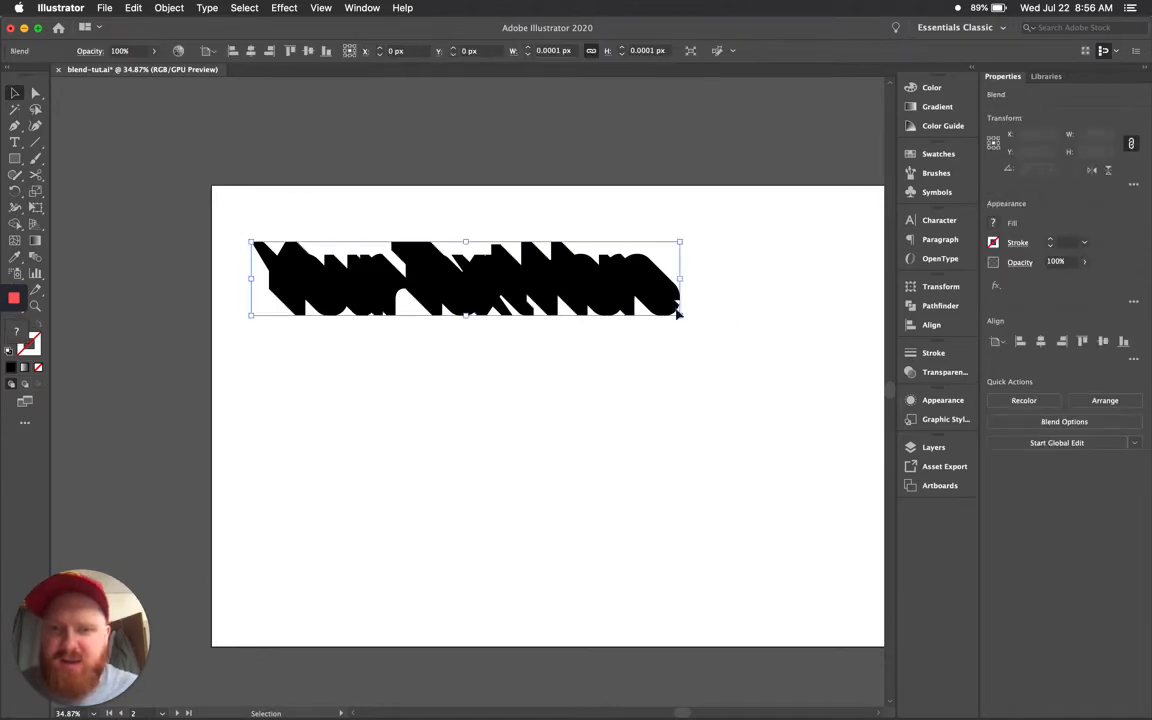
double_click(560, 272)
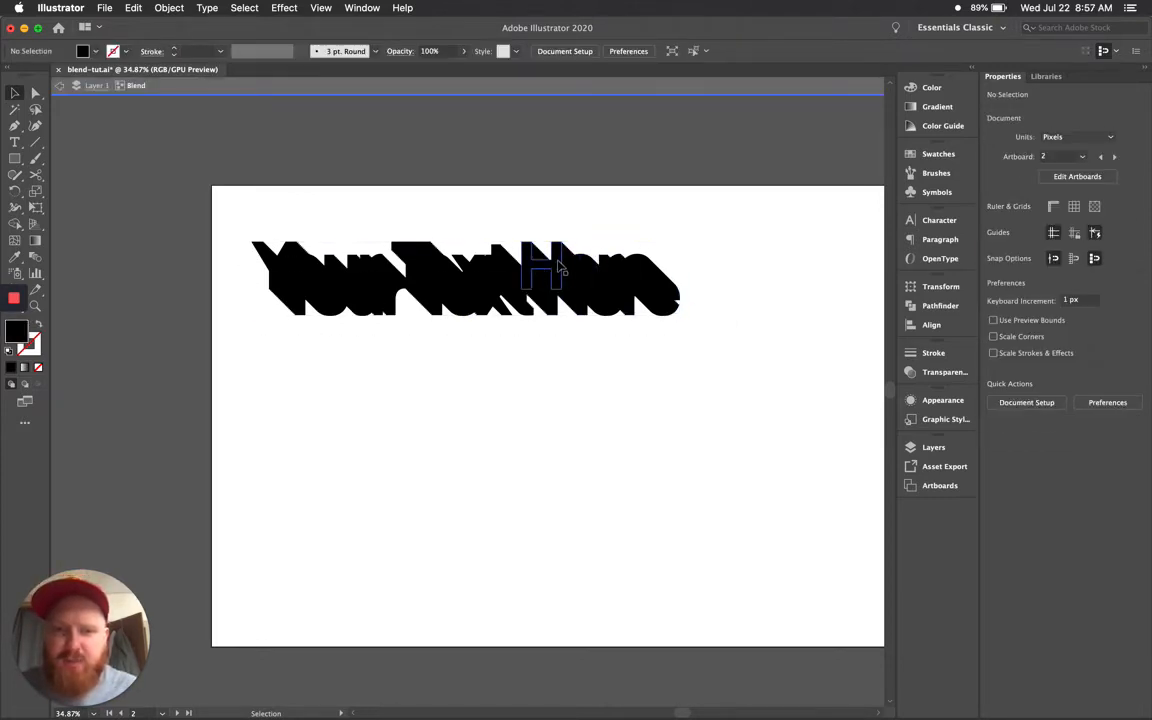
double_click(528, 360)
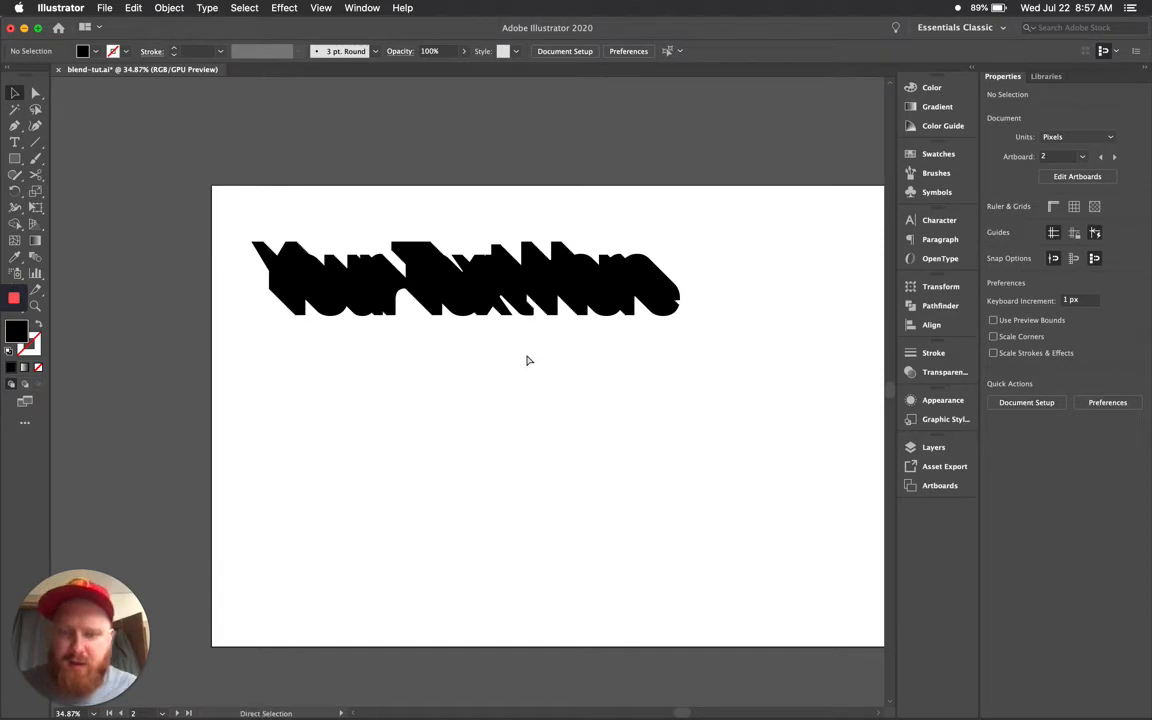
- Paste the outlined text in front of the blend and fill it with a light grey swatch
key("super+f")
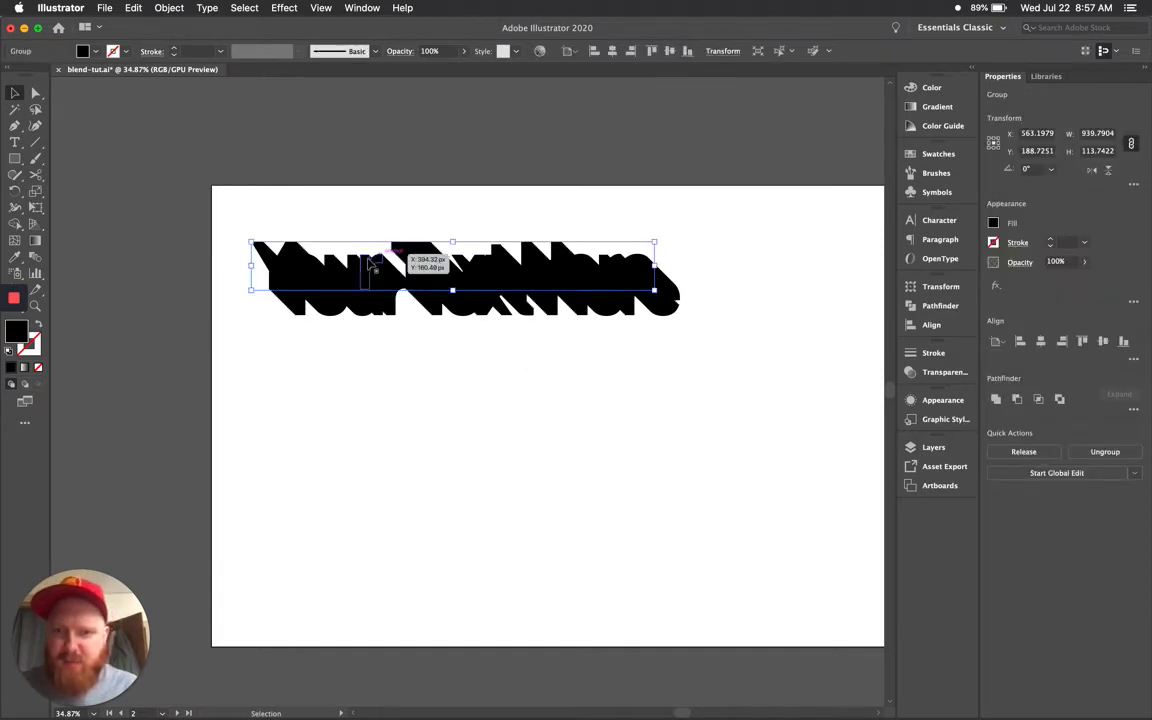
left_click(993, 223)
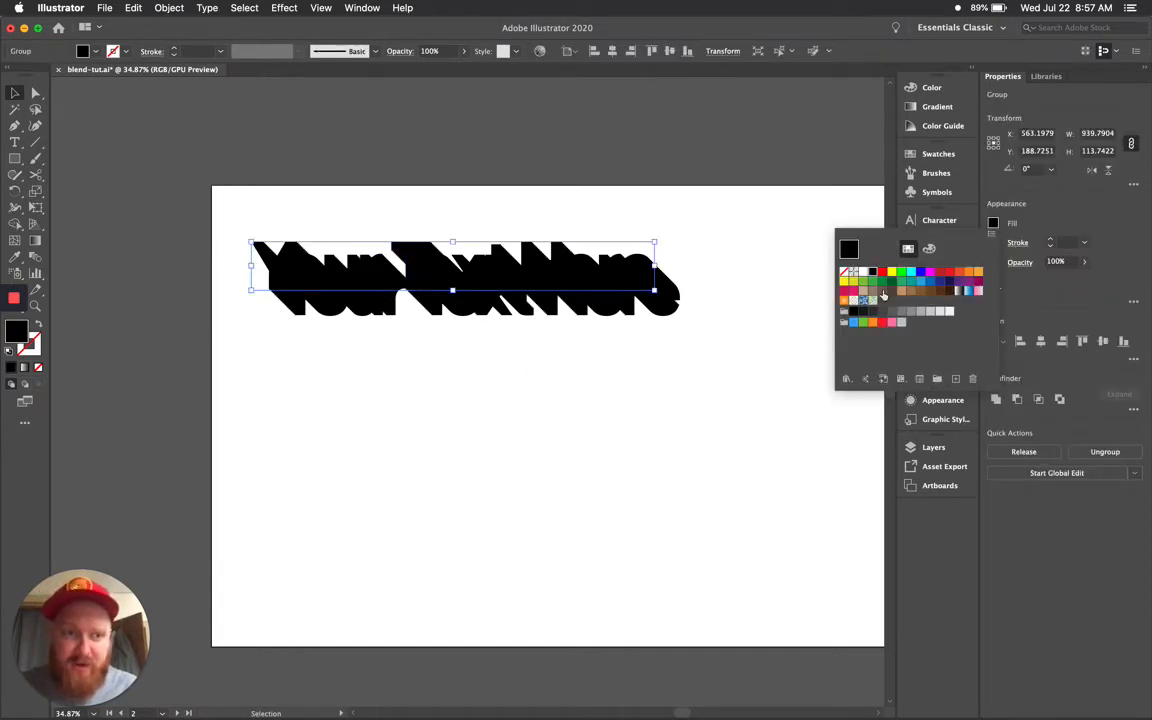
left_click(945, 312)
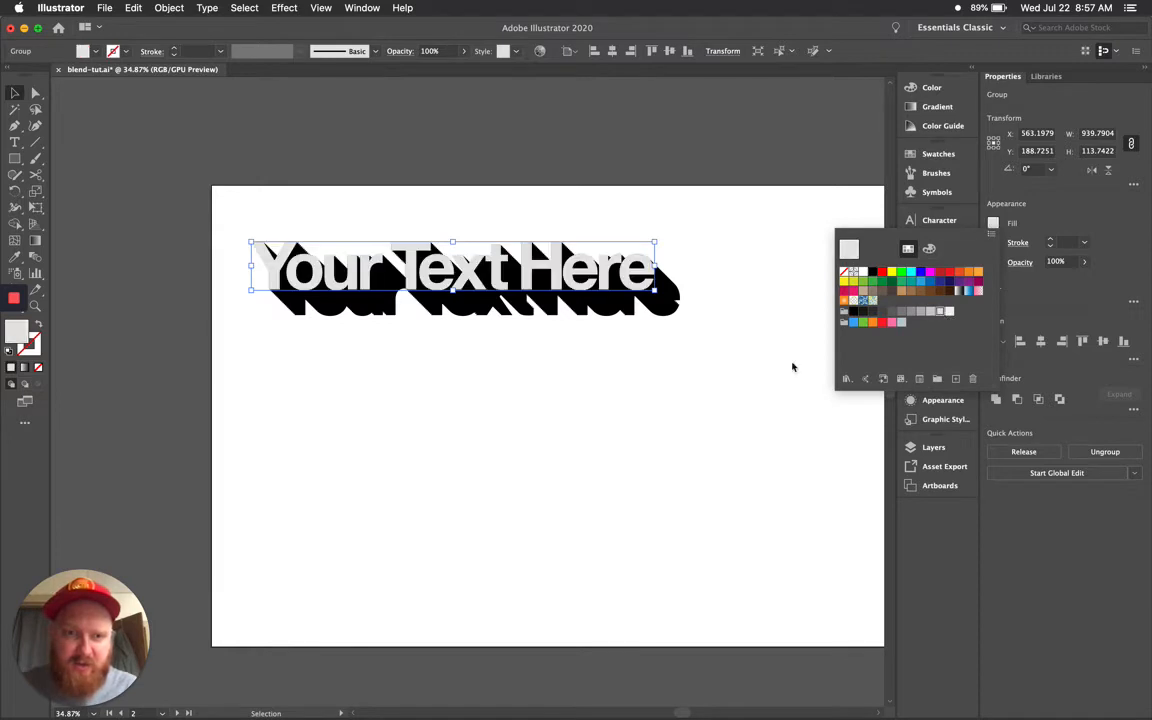
left_click(538, 404)
- Isolate the blend, move its rear text copy 20 px left and 20 px up, and leave isolation
left_click_drag(469, 400, 449, 404)
left_click_drag(244, 253, 700, 400)
left_click(663, 385)
left_click(659, 376)
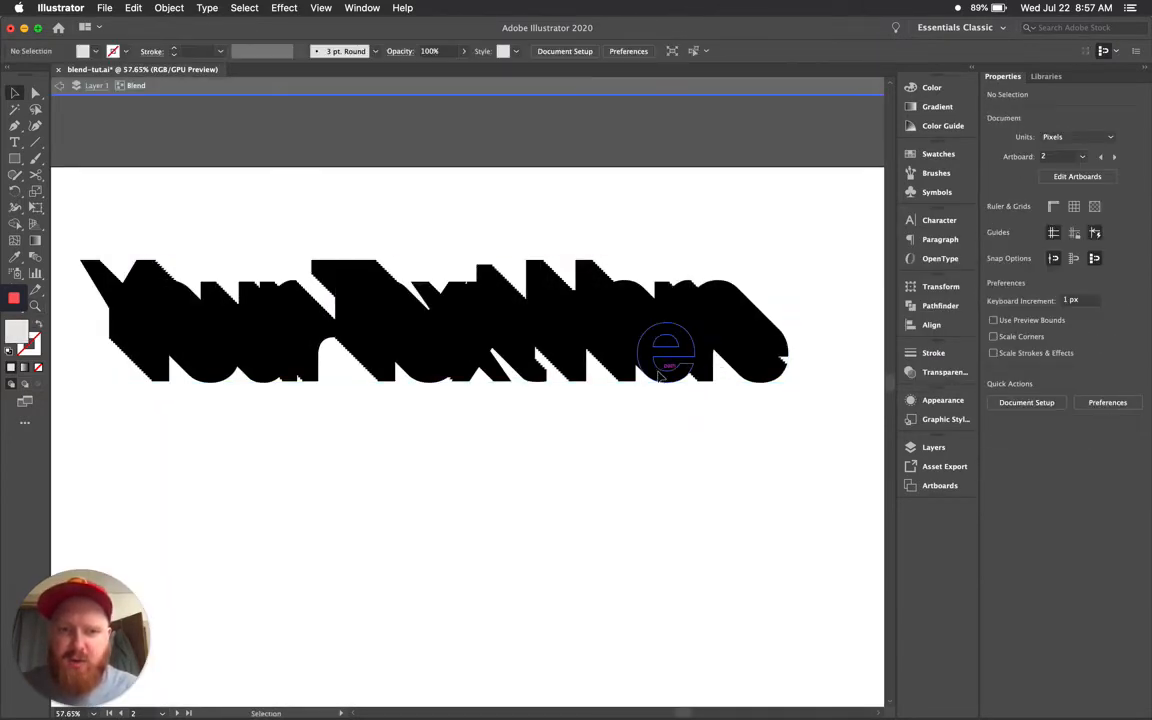
key("shift+Left")
key("shift+Left")
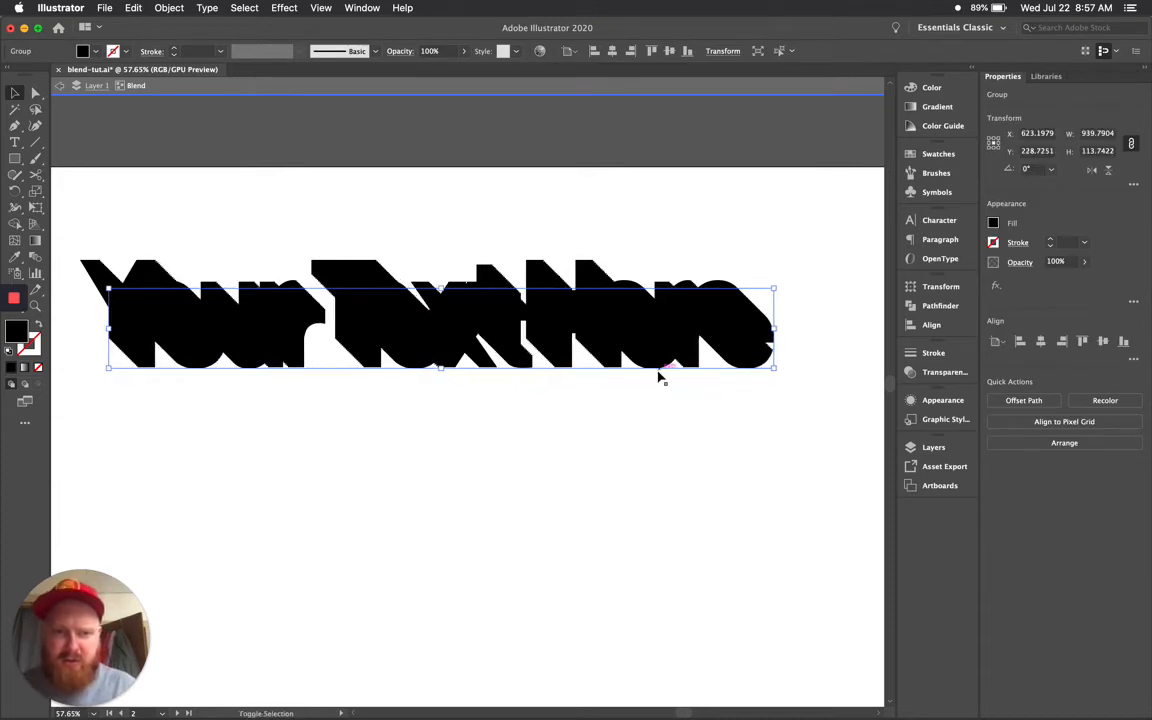
left_click(491, 414)
double_click(491, 414)
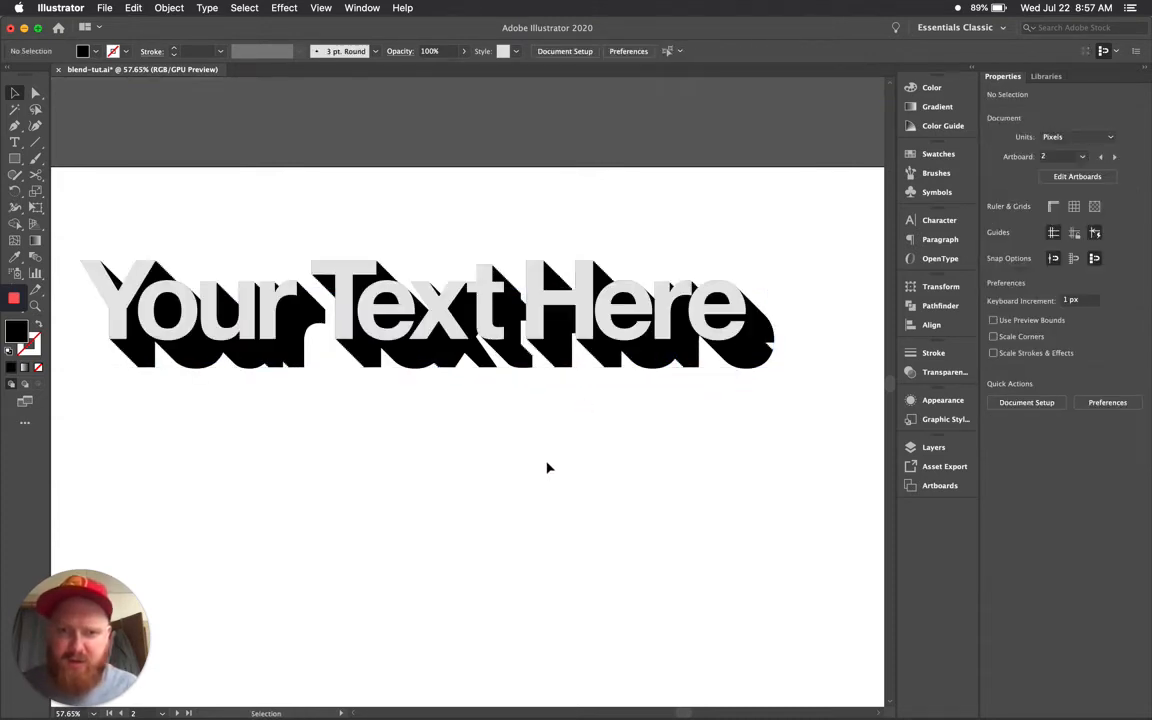
- Examine the diagonal edges of the black text extrusion up close
left_click_drag(433, 196, 543, 283)
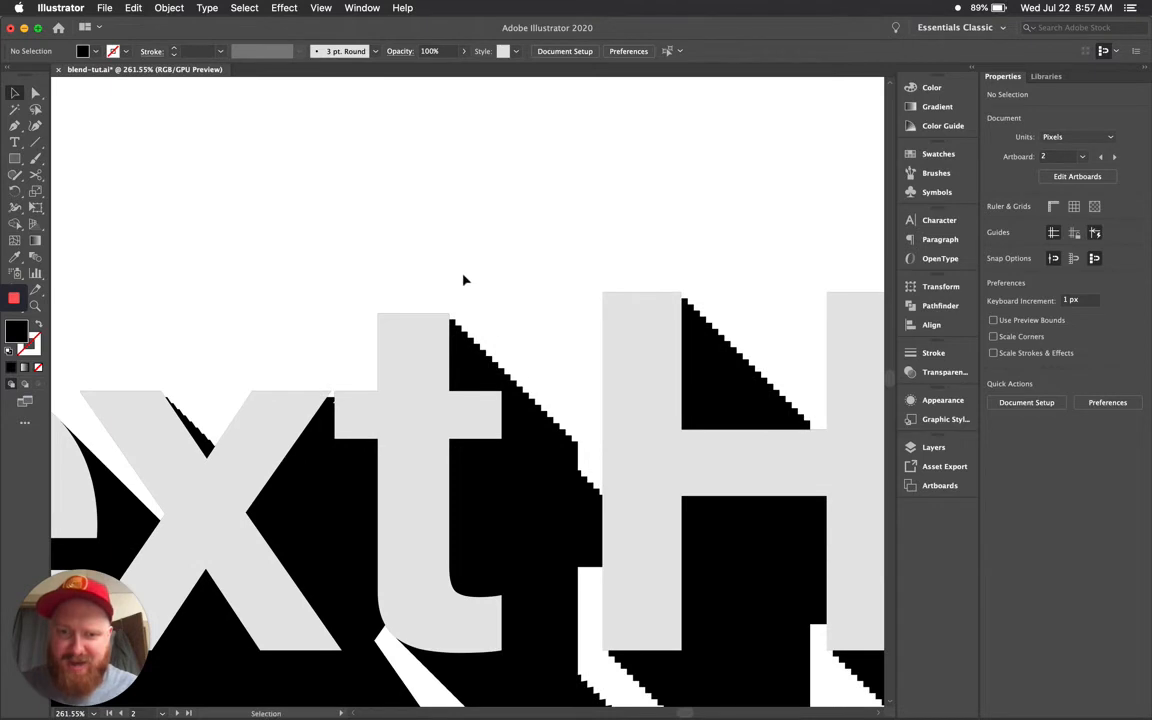
scroll(466, 280, "left", 5)
key("super+minus")
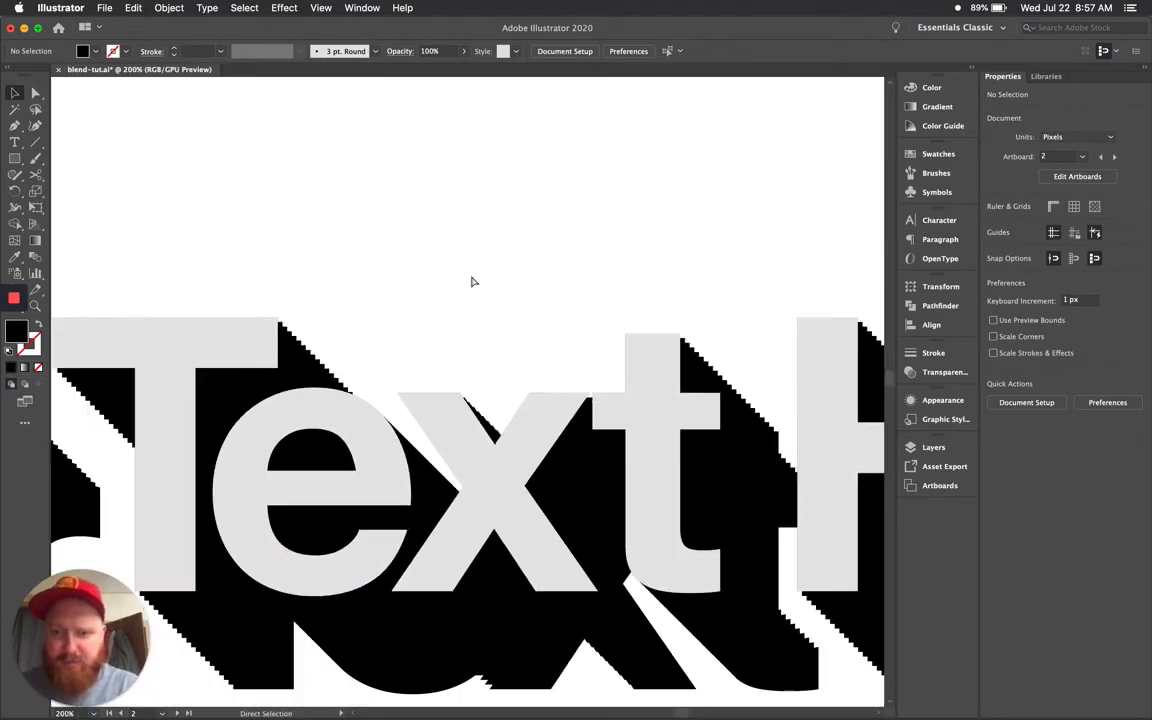
key("super+minus")
left_click_drag(470, 278, 430, 278)
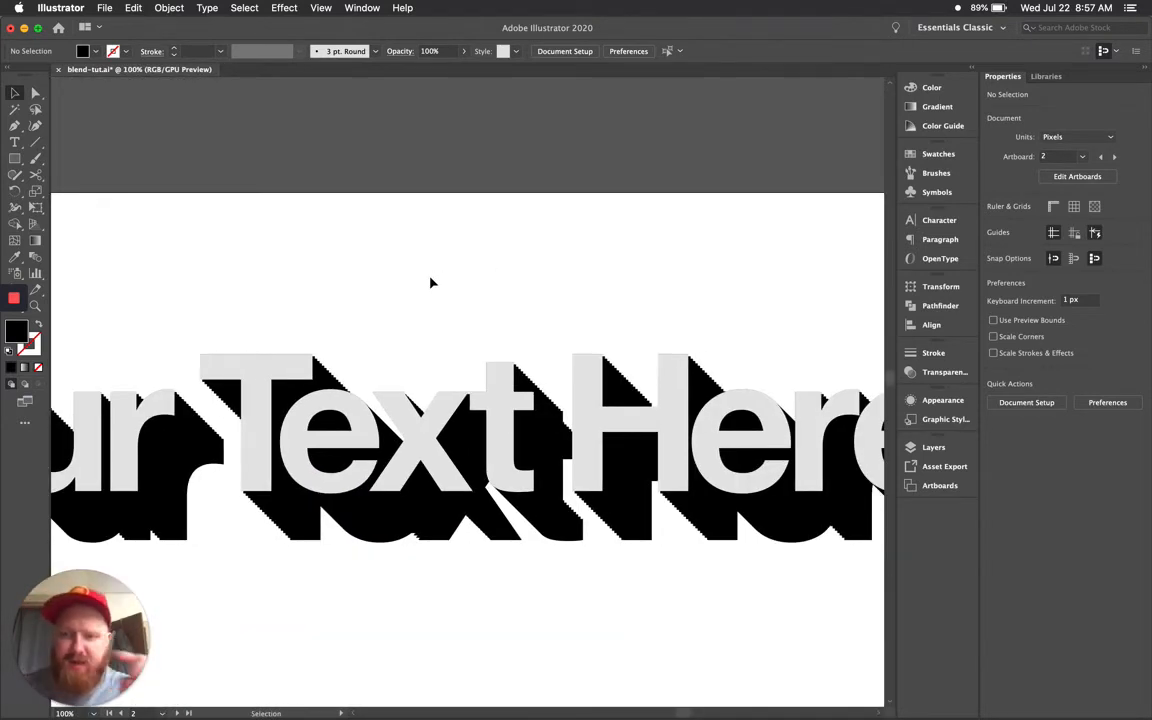
scroll(432, 283, "right", 5)
scroll(432, 283, "down", 2)
- Raise the text blend's specified steps to 140 with the preview on
left_click(309, 256)
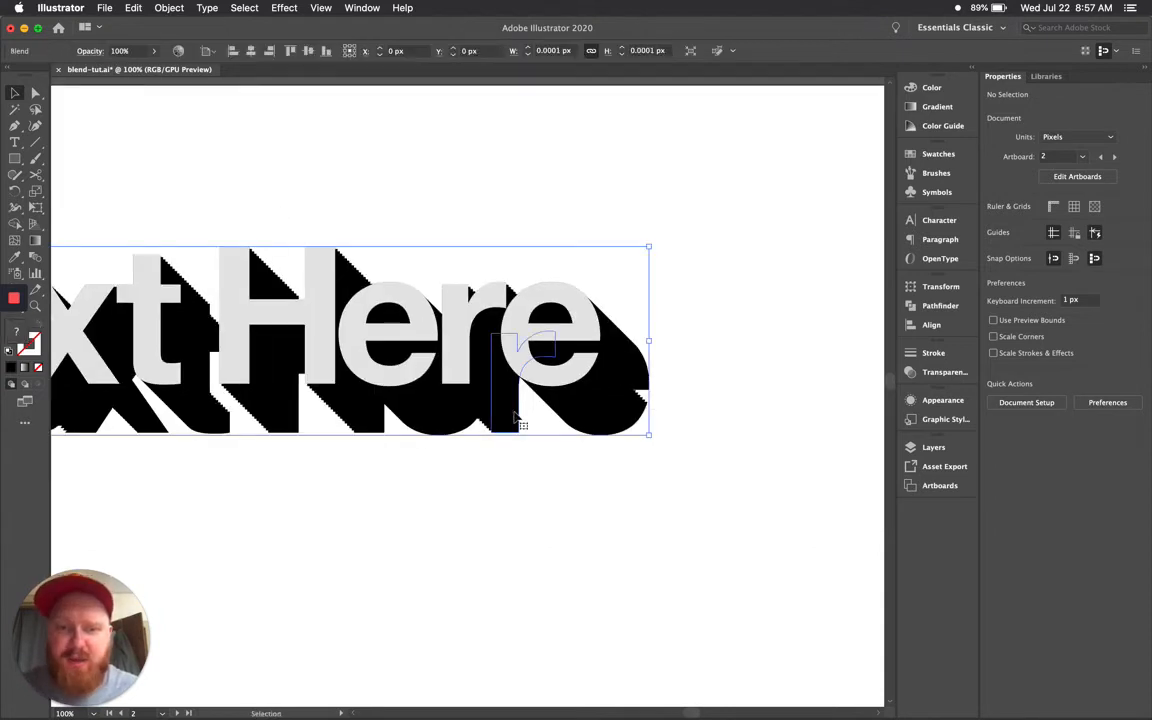
left_click(166, 8)
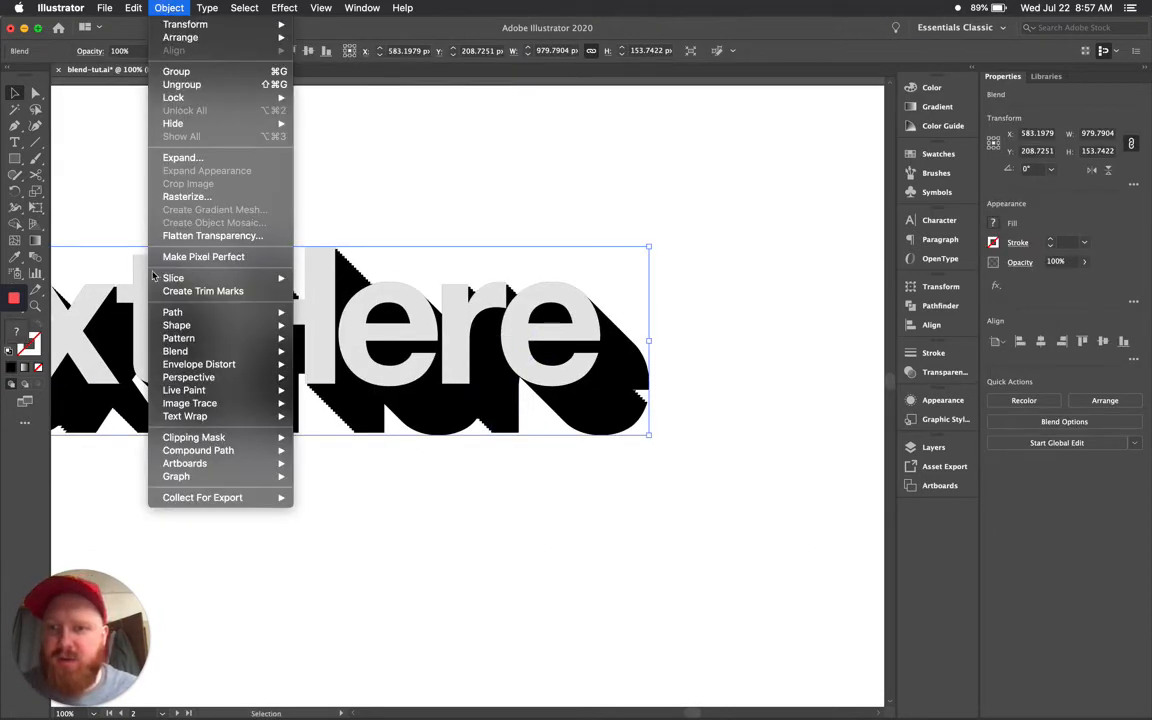
mouse_move(197, 353)
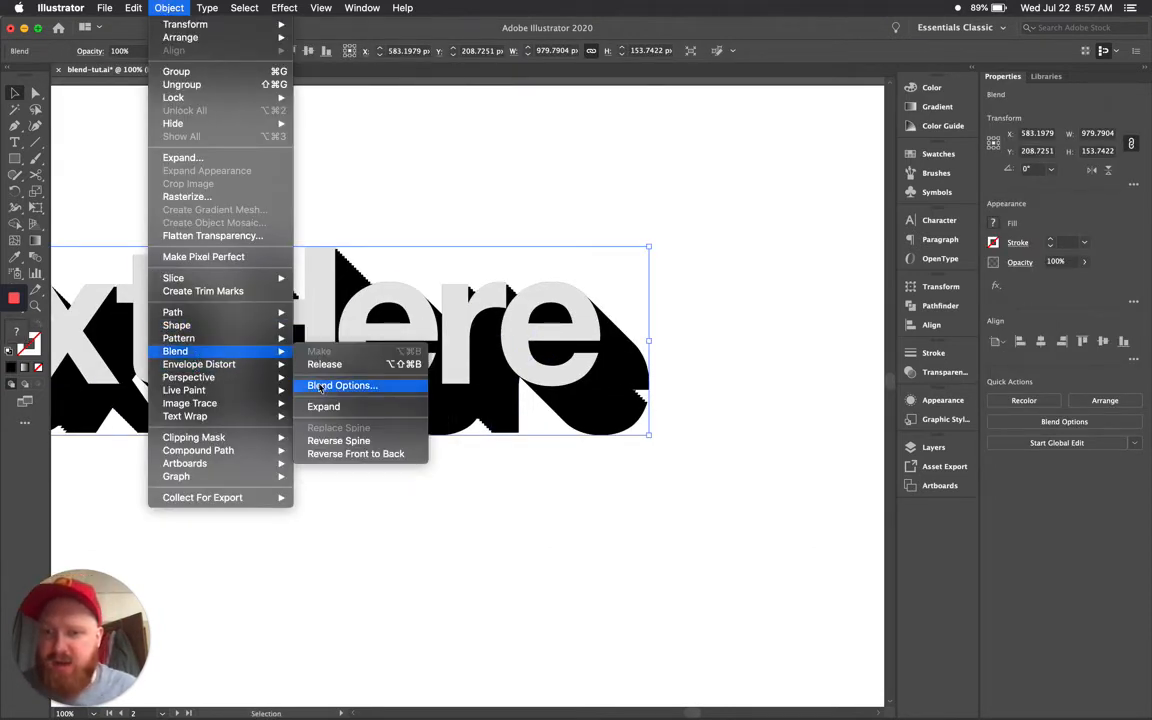
left_click(345, 383)
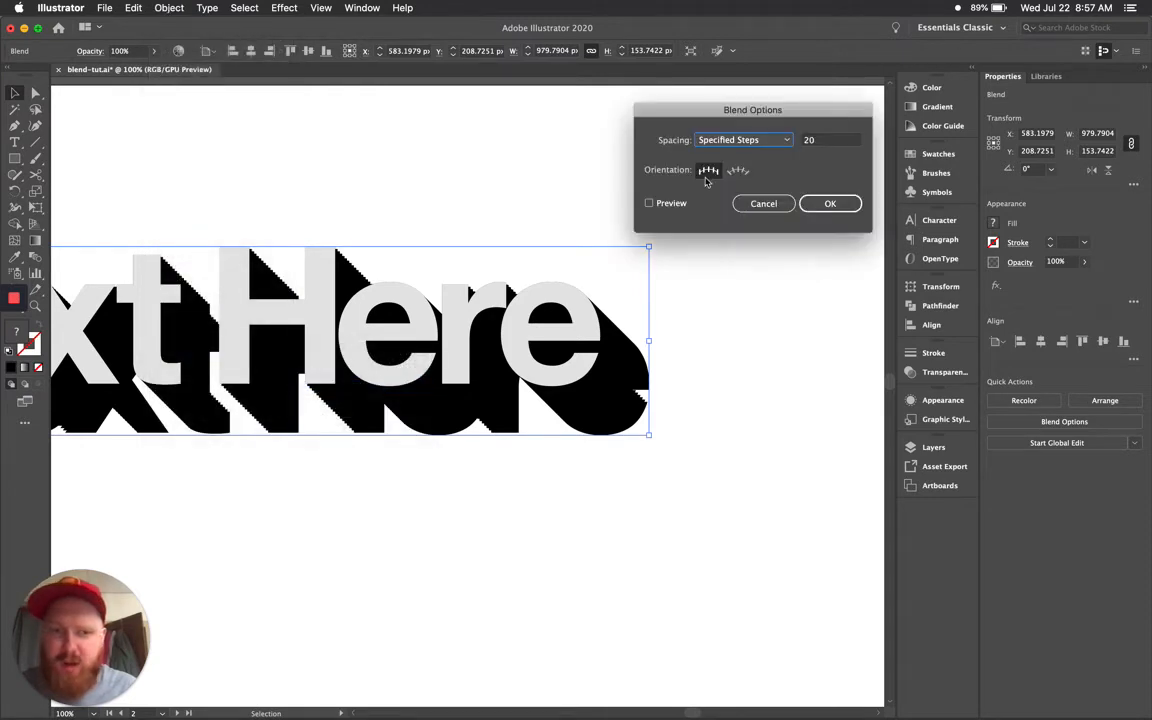
left_click(833, 145)
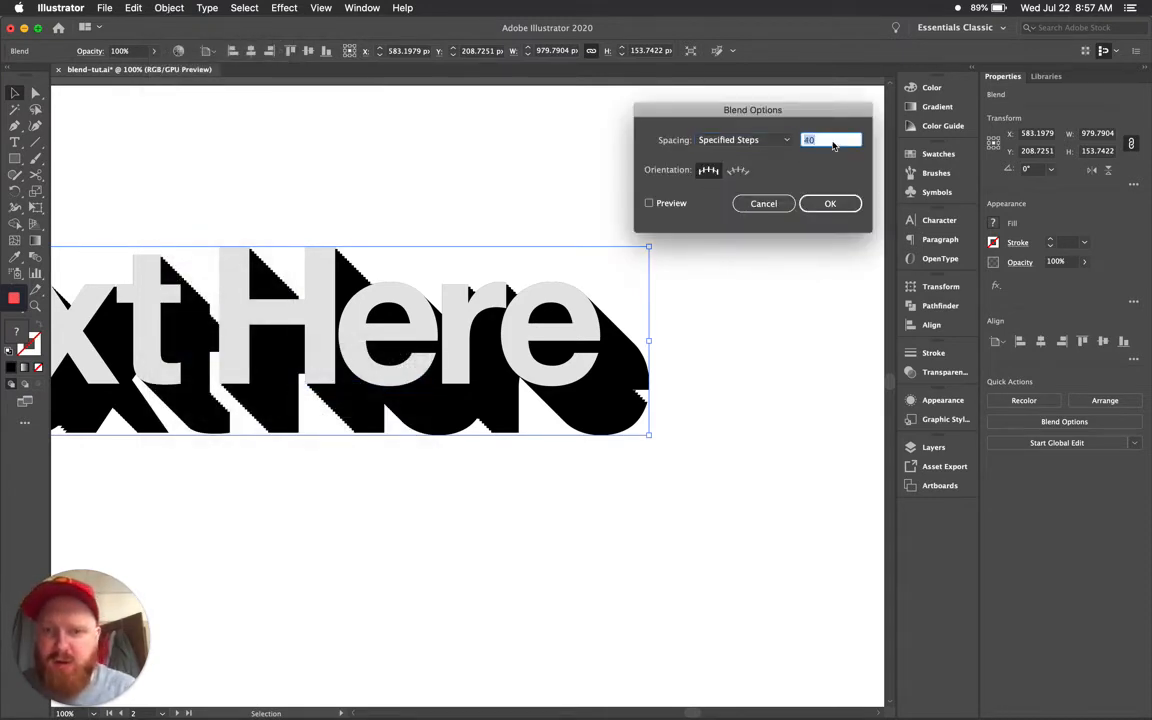
left_click(668, 205)
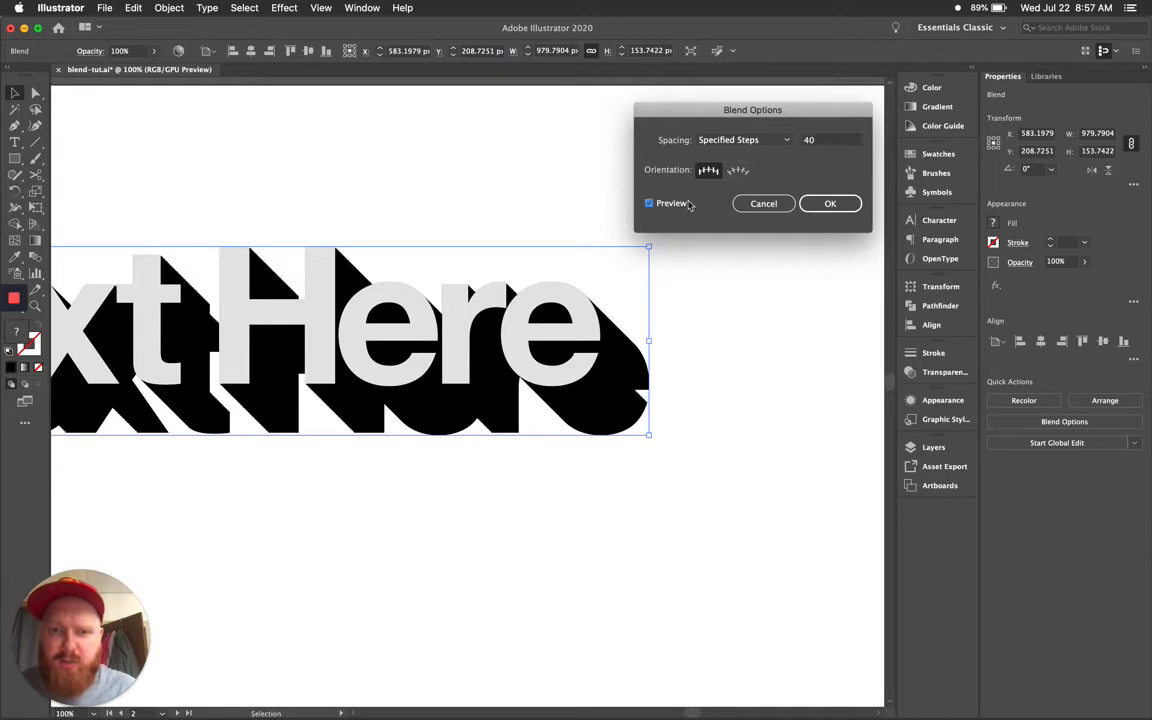
left_click(817, 143)
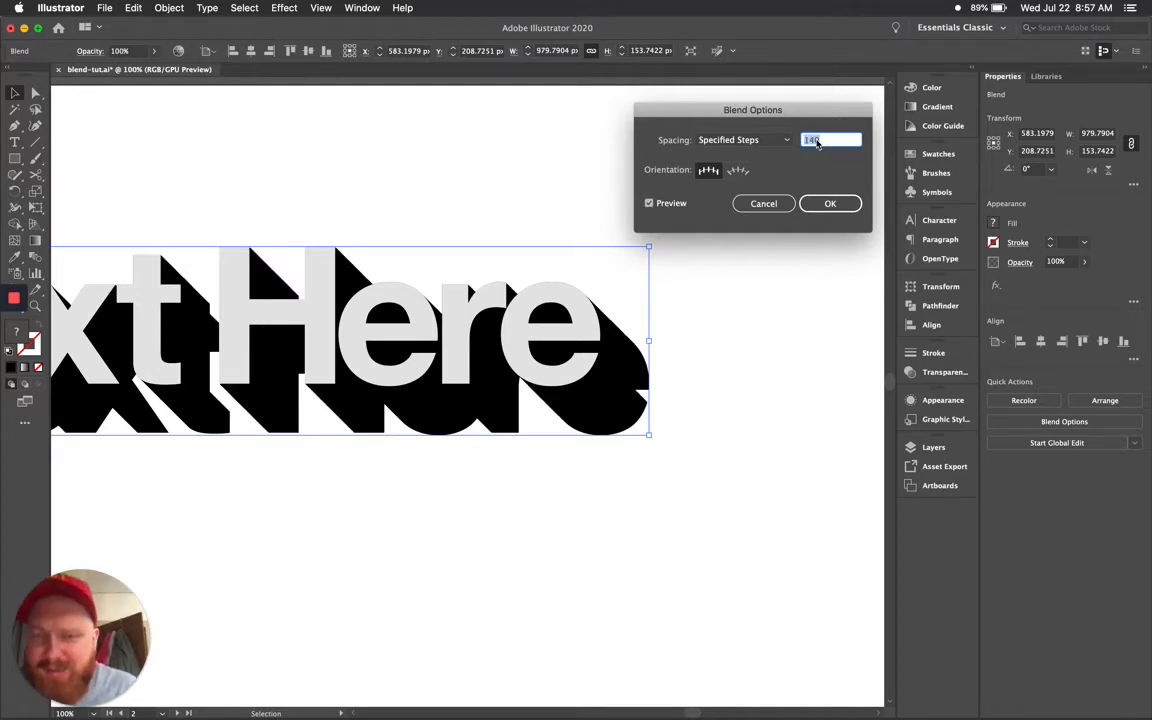
key("Return")
- Inspect the smoothness of the extrusion's diagonal edge at very high magnification, then return to the whole text
left_click(565, 184)
key("z")
left_click_drag(324, 219, 689, 208)
left_click_drag(457, 170, 637, 312)
key("v")
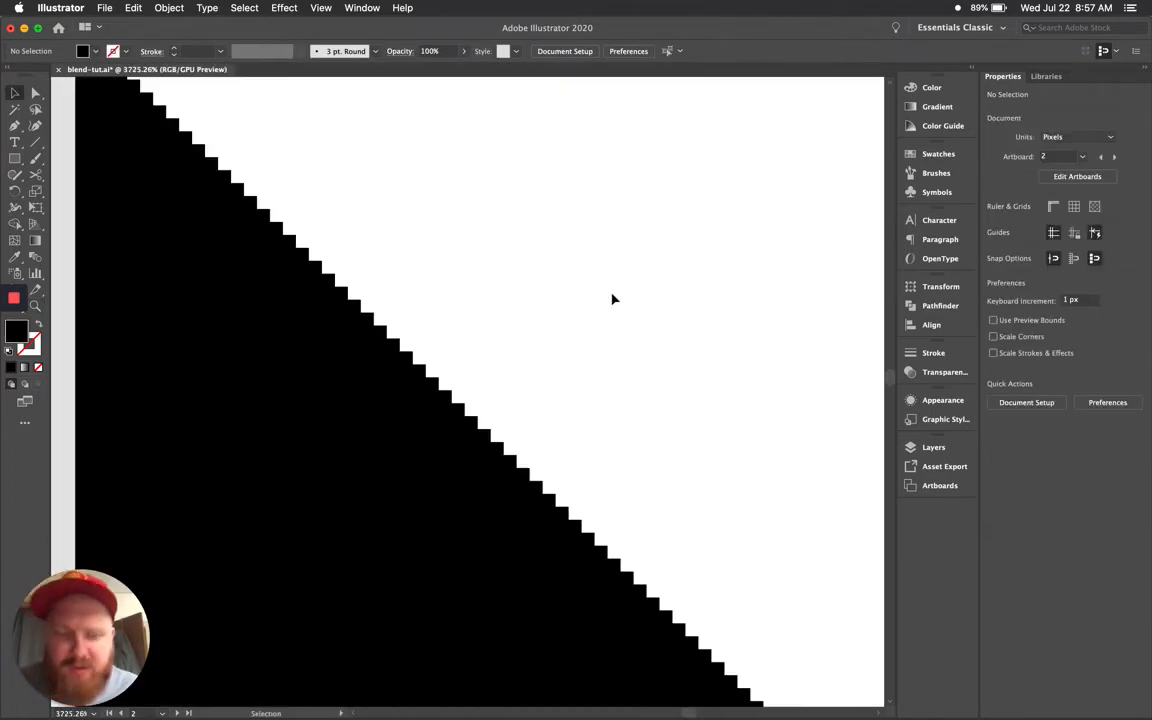
key("super+0")
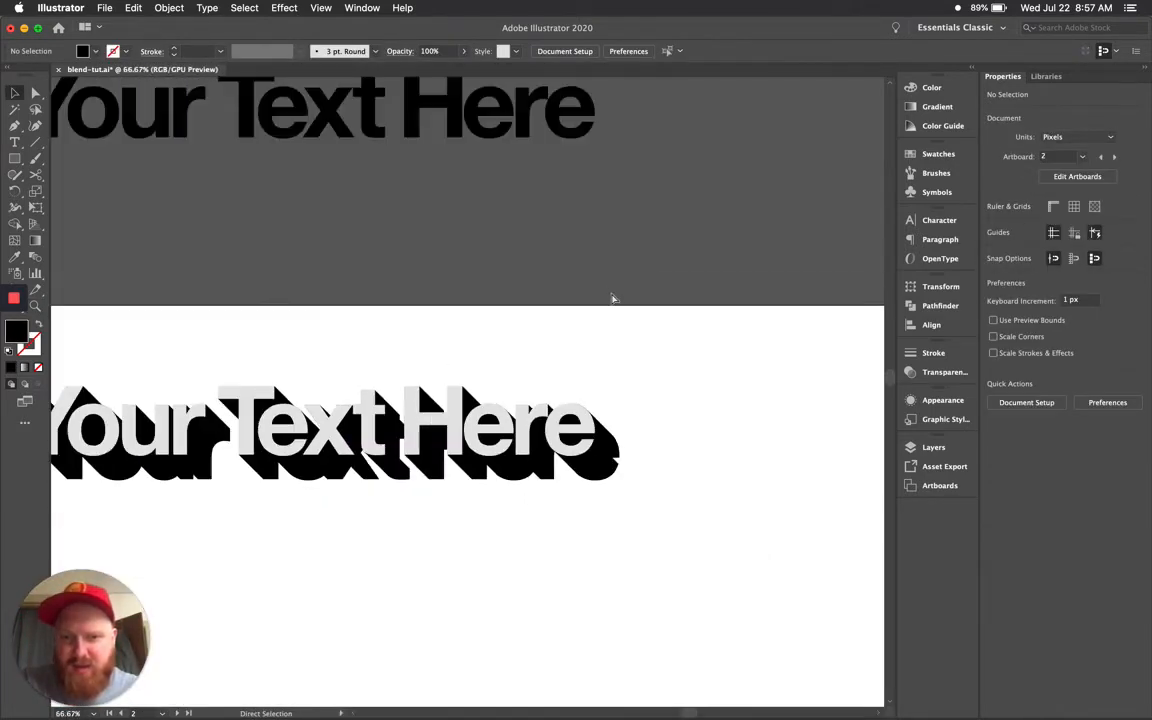
left_click_drag(536, 342, 602, 308)
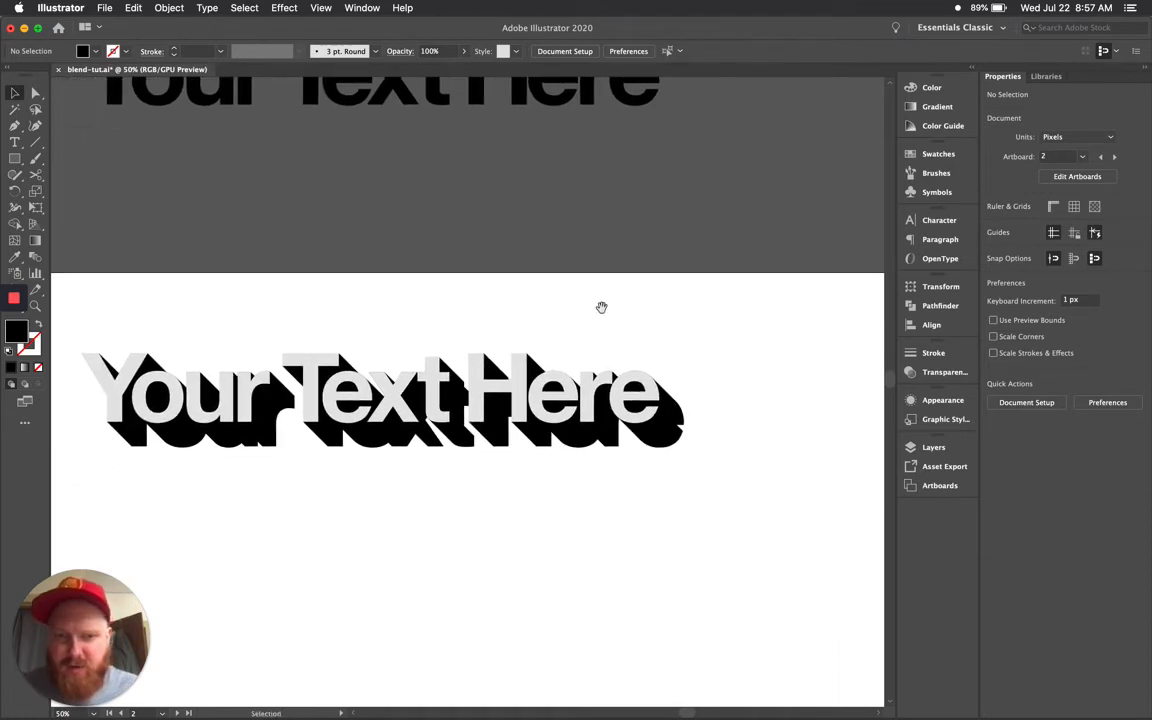
- Expand the black text blend into separate shapes and deselect it
left_click(548, 447)
left_click(168, 8)
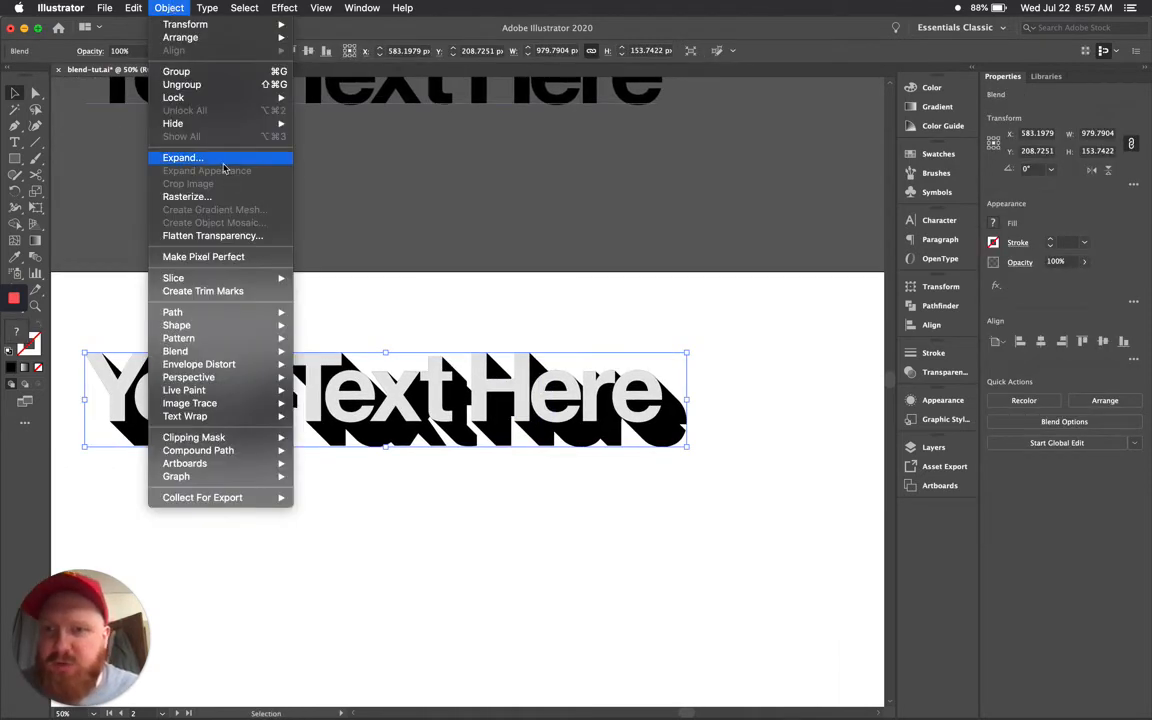
left_click(182, 158)
left_click(132, 274)
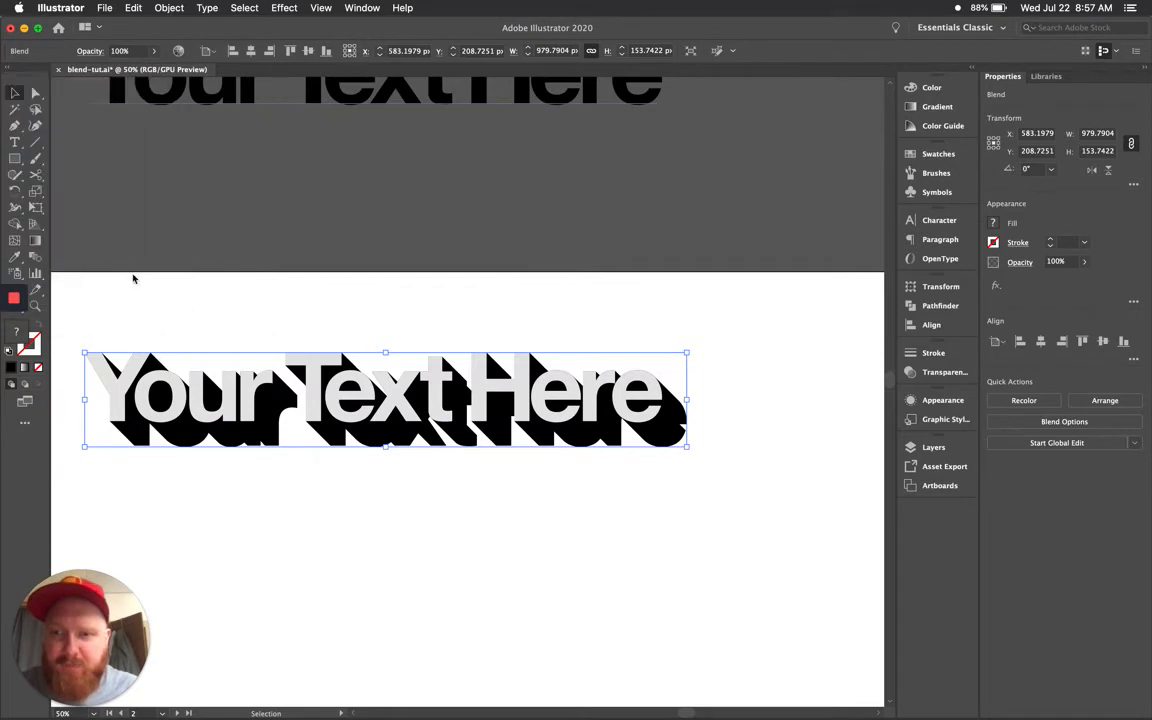
left_click(476, 293)
- Isolate the expanded group, pull one text copy out of the extrusion, undo the move and leave isolation
double_click(500, 432)
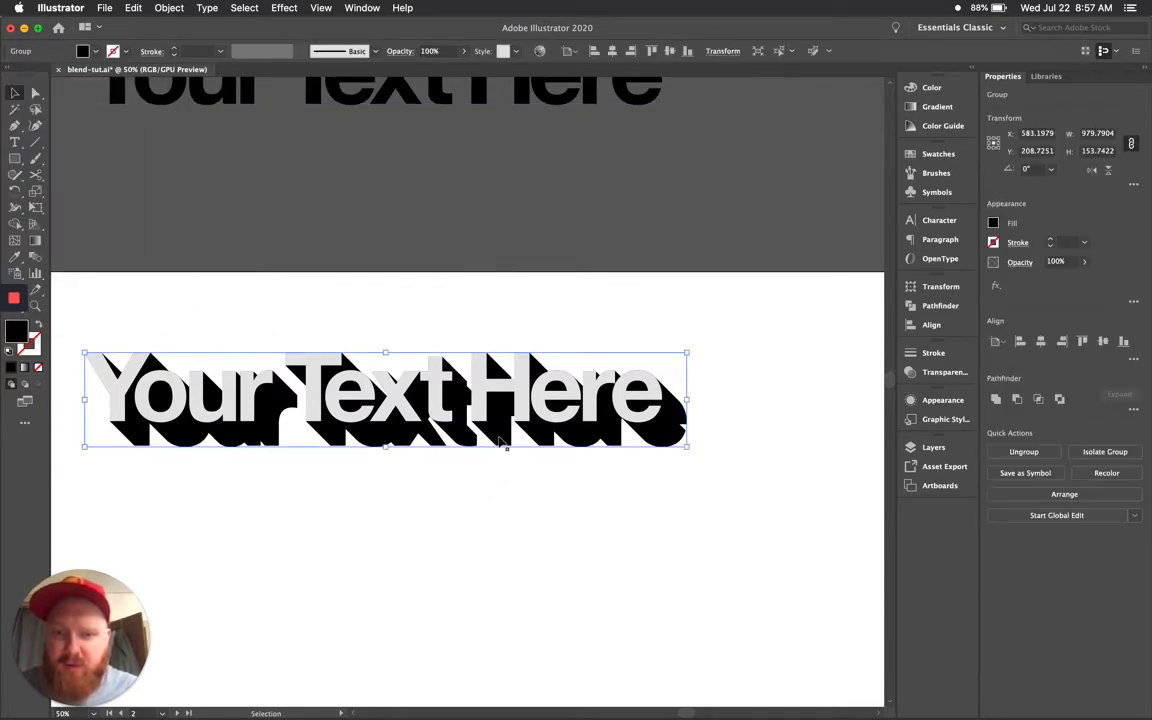
left_click(455, 382)
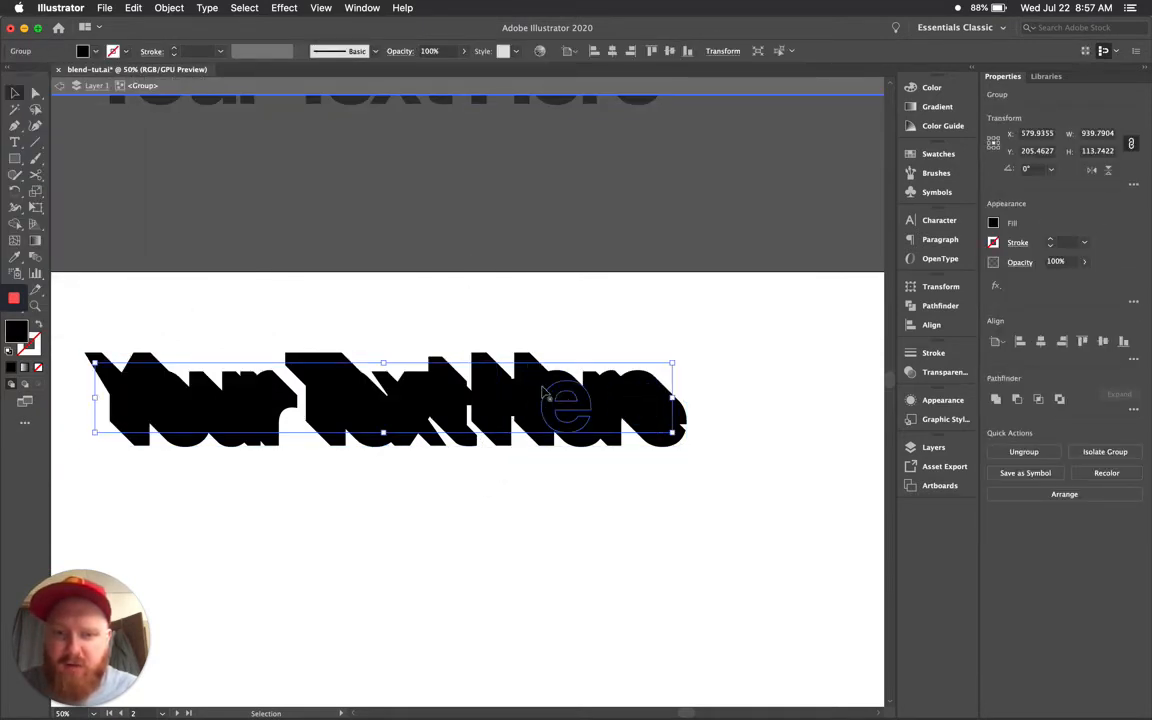
left_click_drag(503, 388, 594, 334)
key("super+z")
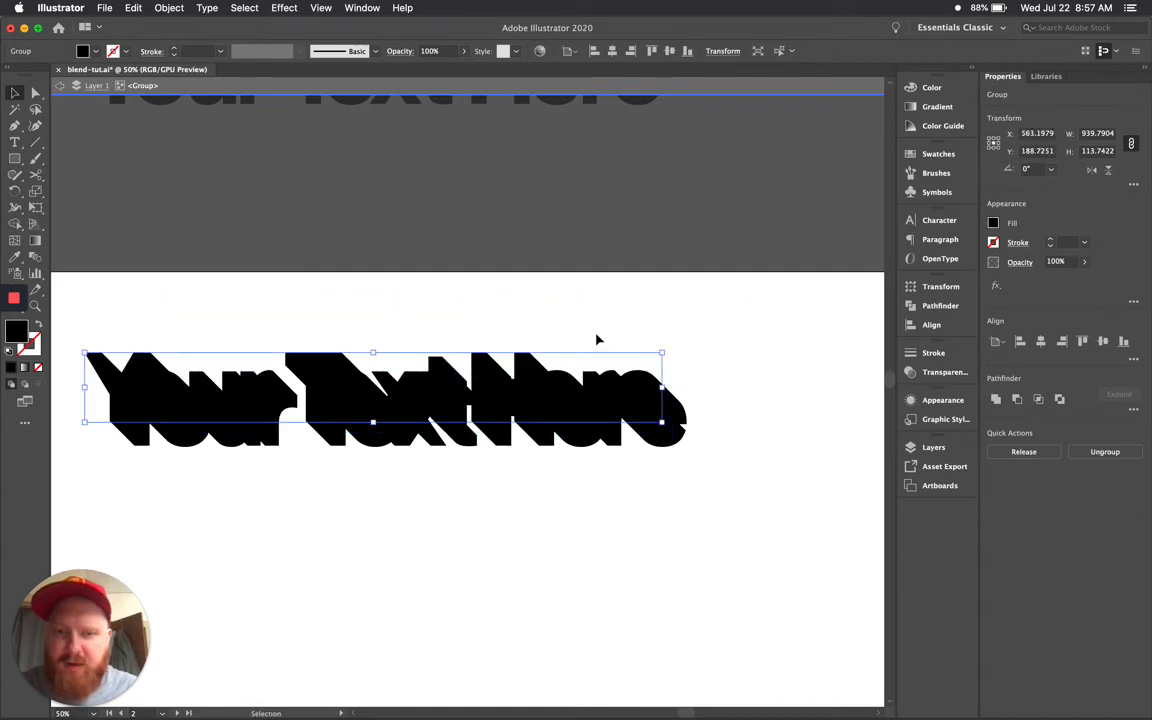
key("Escape")
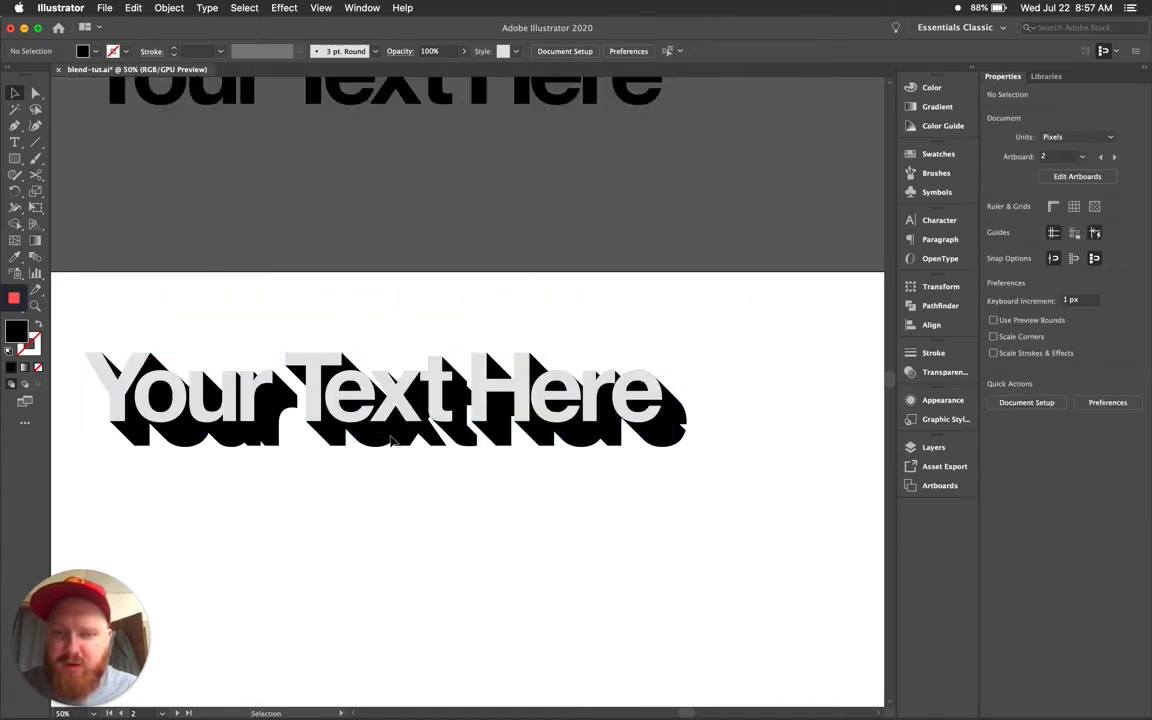
- Unite all the expanded black text copies of the extrusion into one combined outline
left_click(395, 440)
key("super+equal")
key("super+equal")
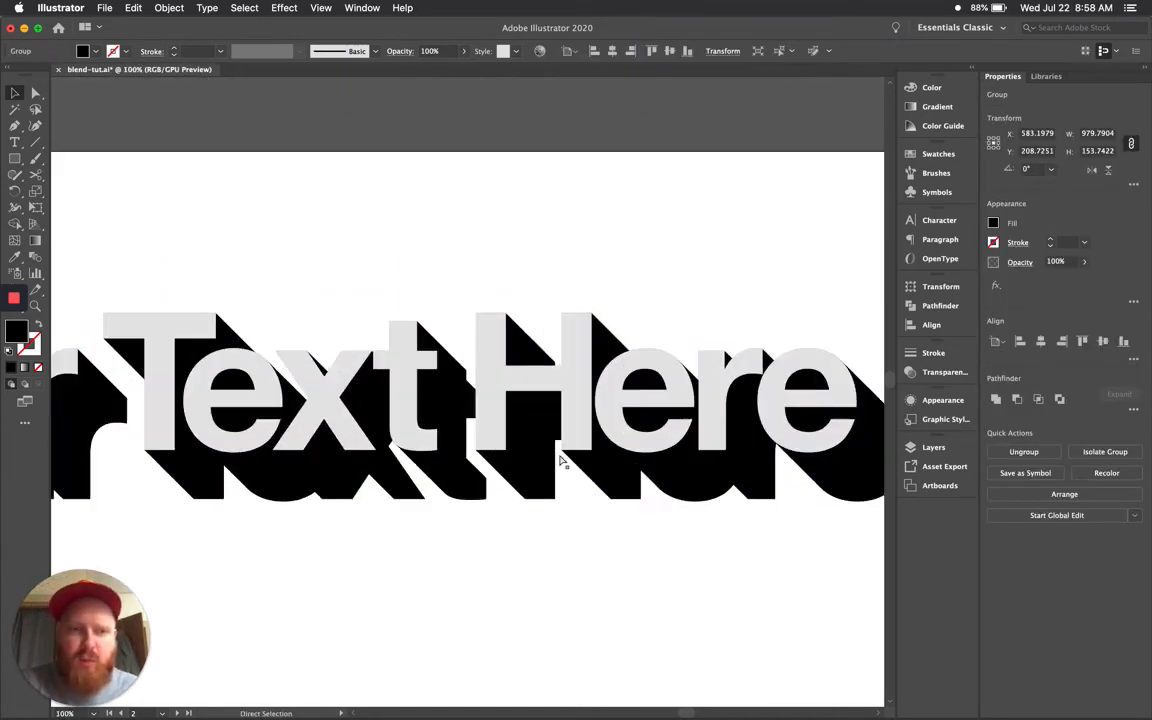
left_click_drag(544, 456, 750, 338)
left_click(133, 7)
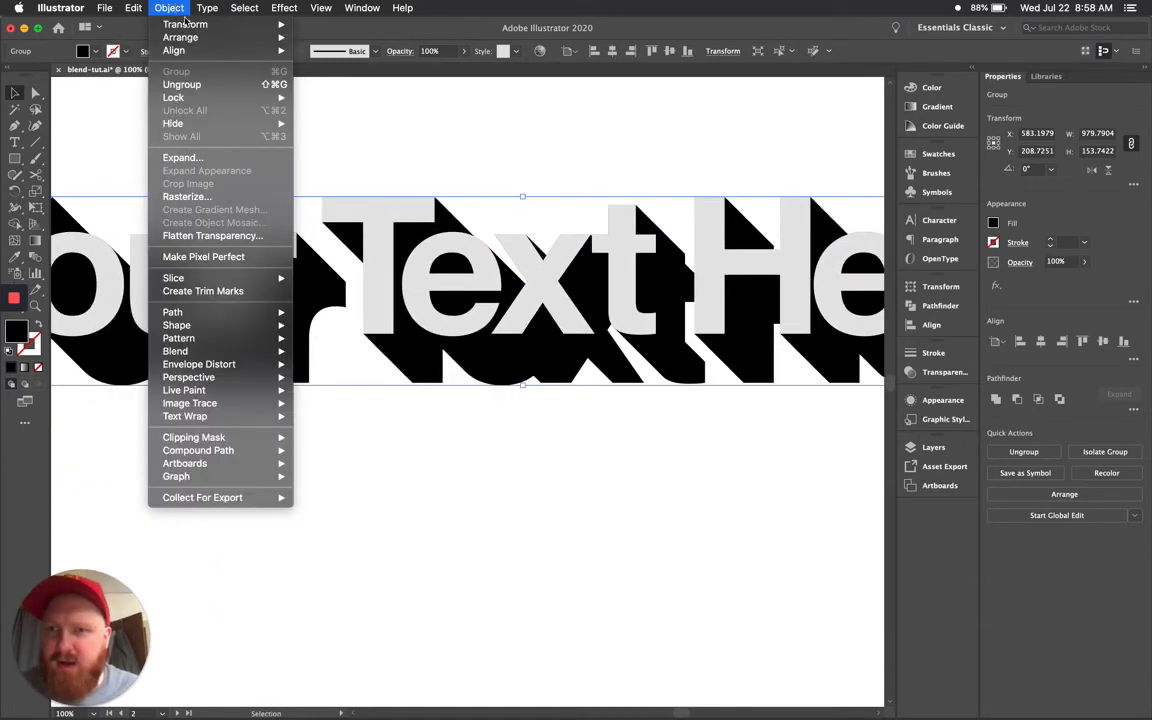
left_click(202, 157)
left_click(467, 137)
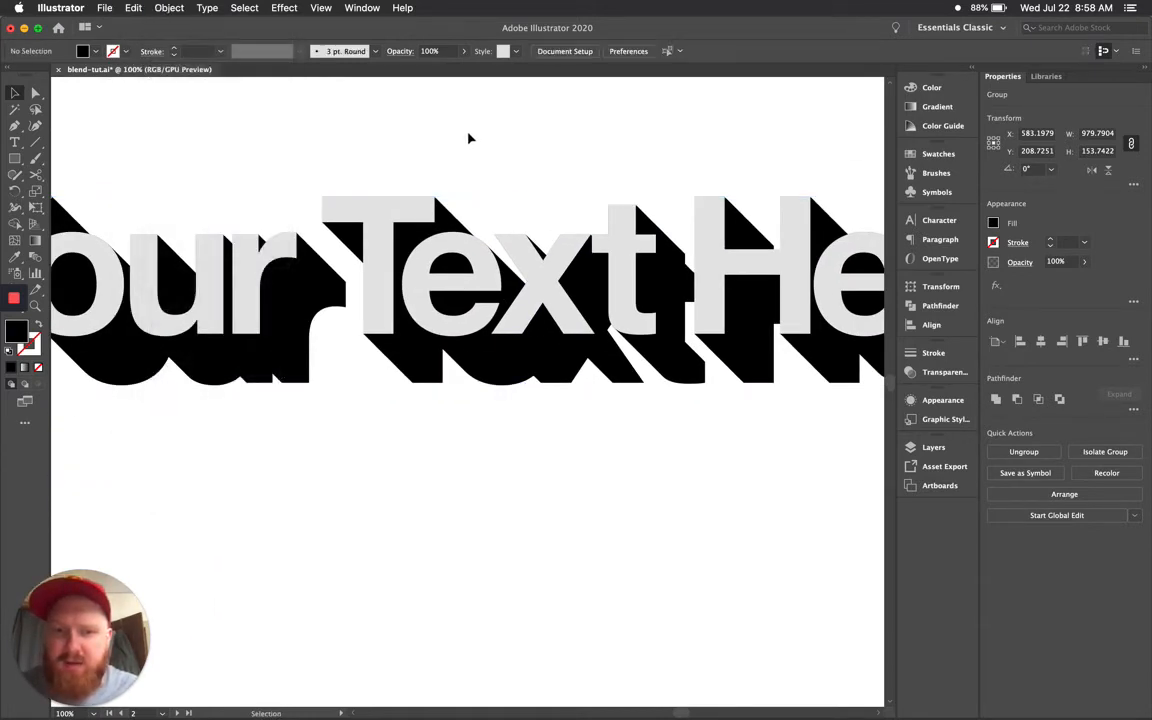
left_click_drag(642, 217, 300, 244)
left_click(497, 404)
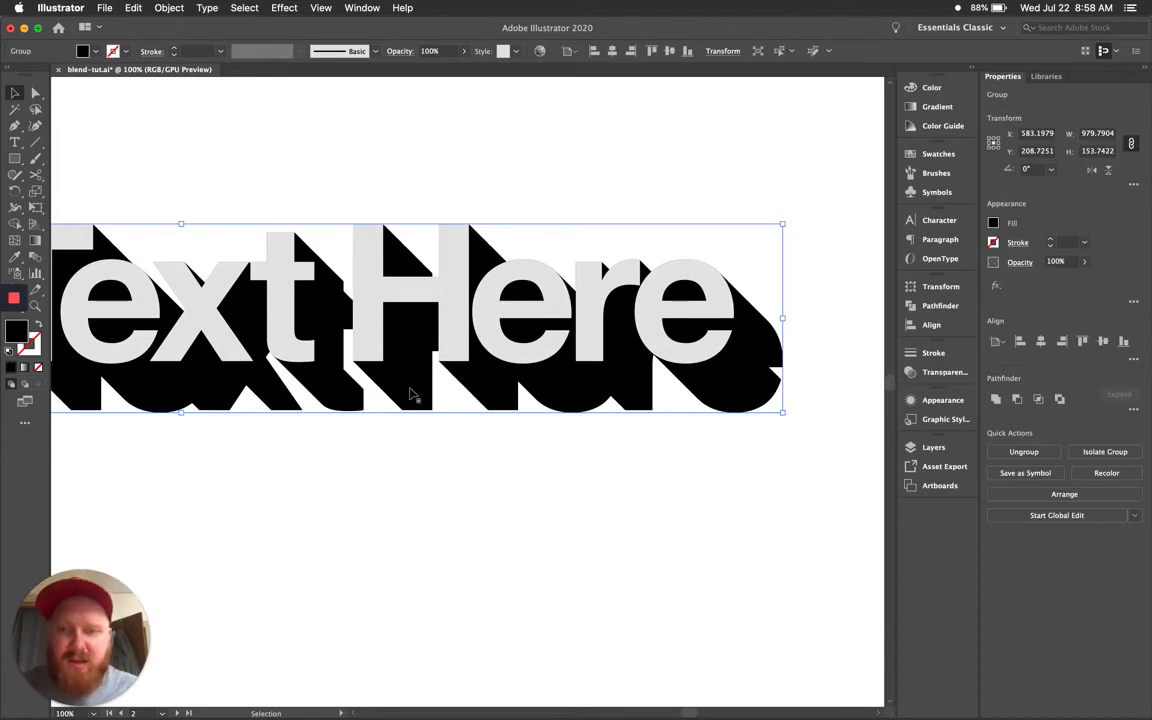
left_click_drag(410, 394, 500, 407)
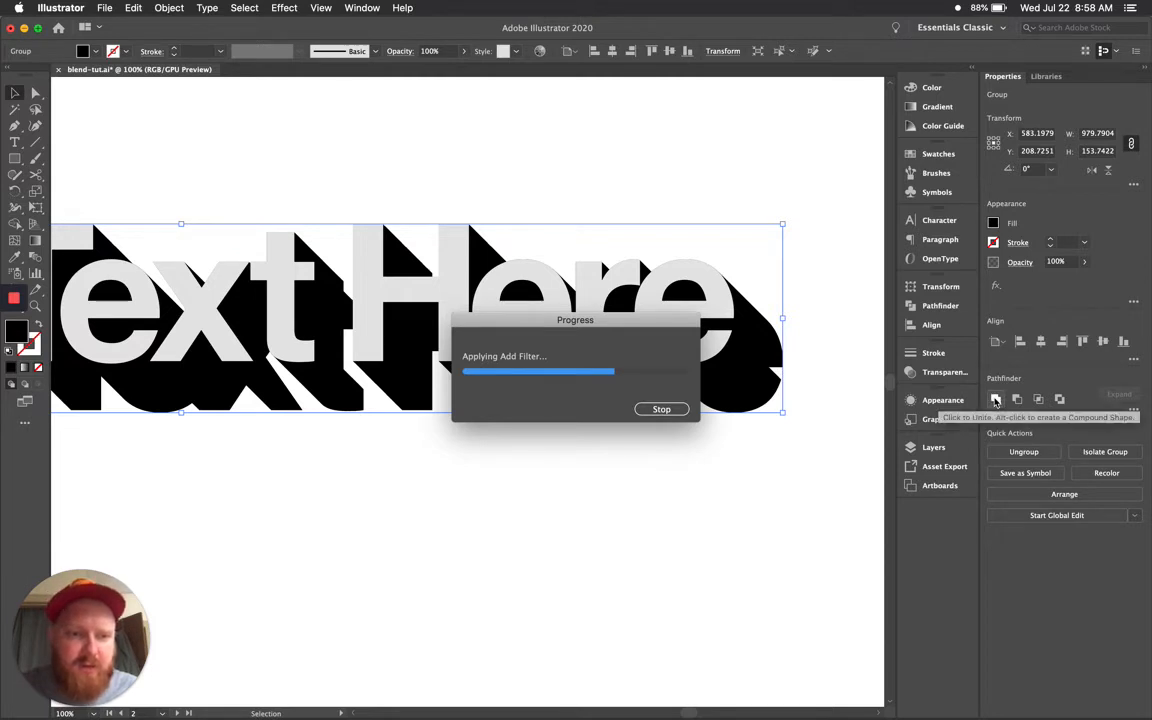
left_click(580, 496)
left_click(486, 393)
- Move the united black extrusion down and away from the grey text, and deselect it
left_click_drag(450, 406, 709, 450)
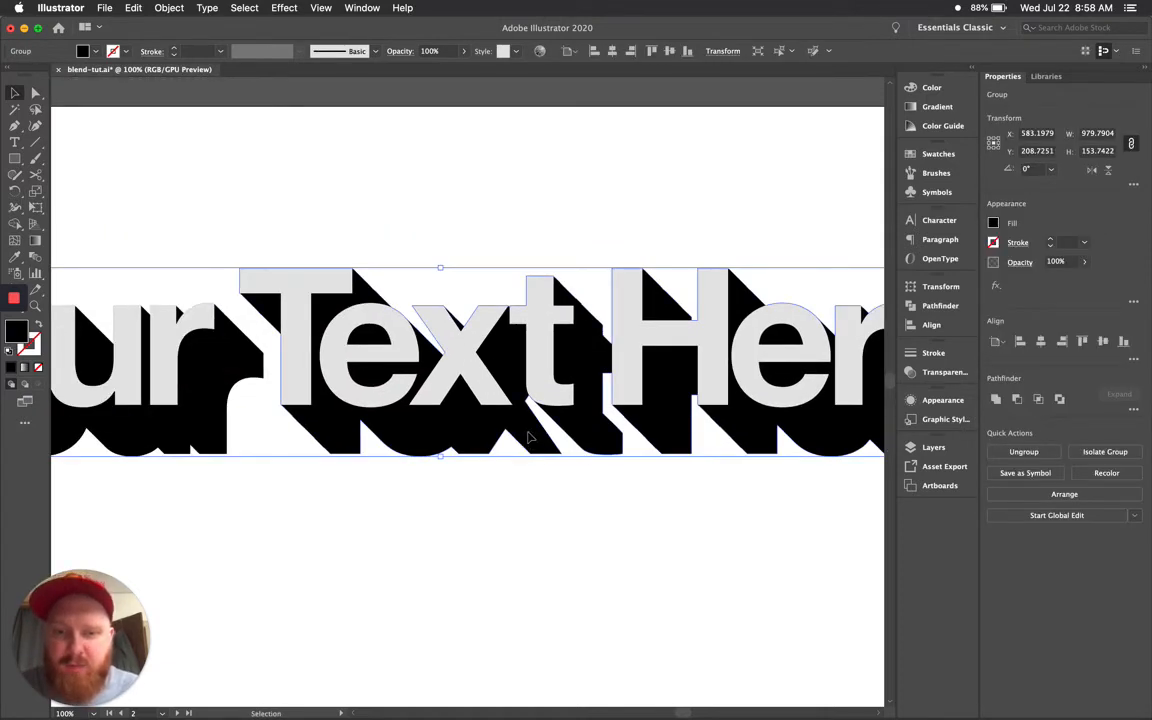
left_click_drag(524, 437, 697, 574)
left_click_drag(697, 572, 522, 438)
key("super+z")
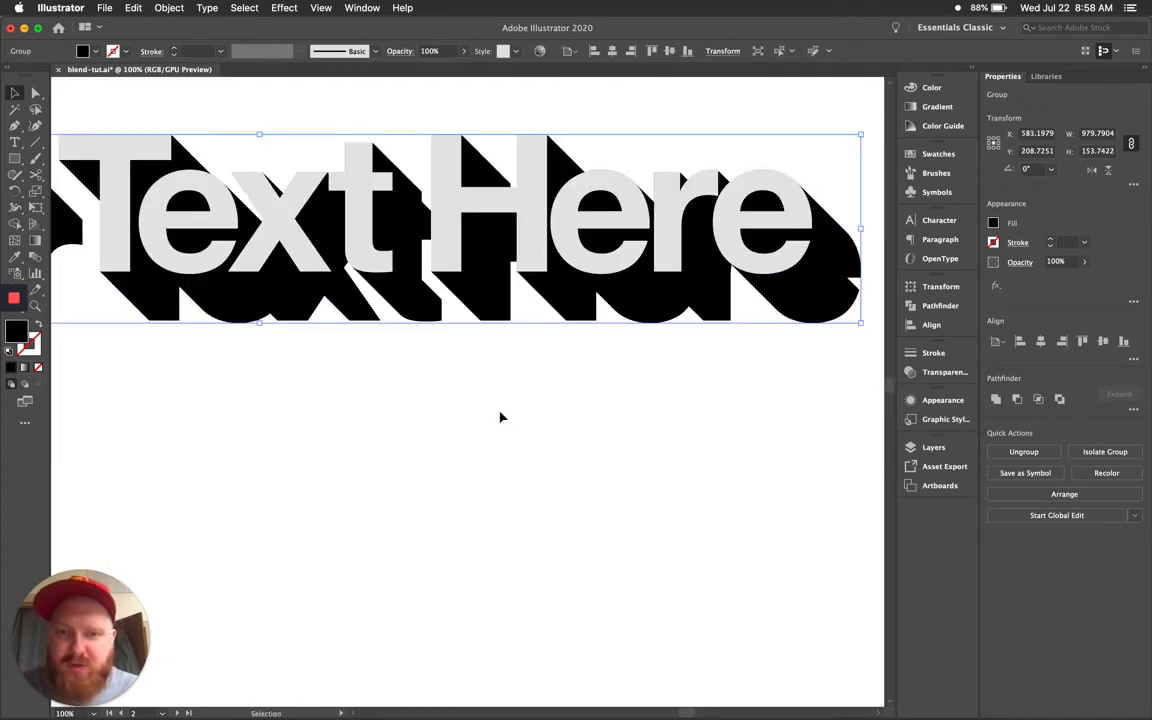
left_click_drag(485, 304, 606, 430)
left_click(595, 541)
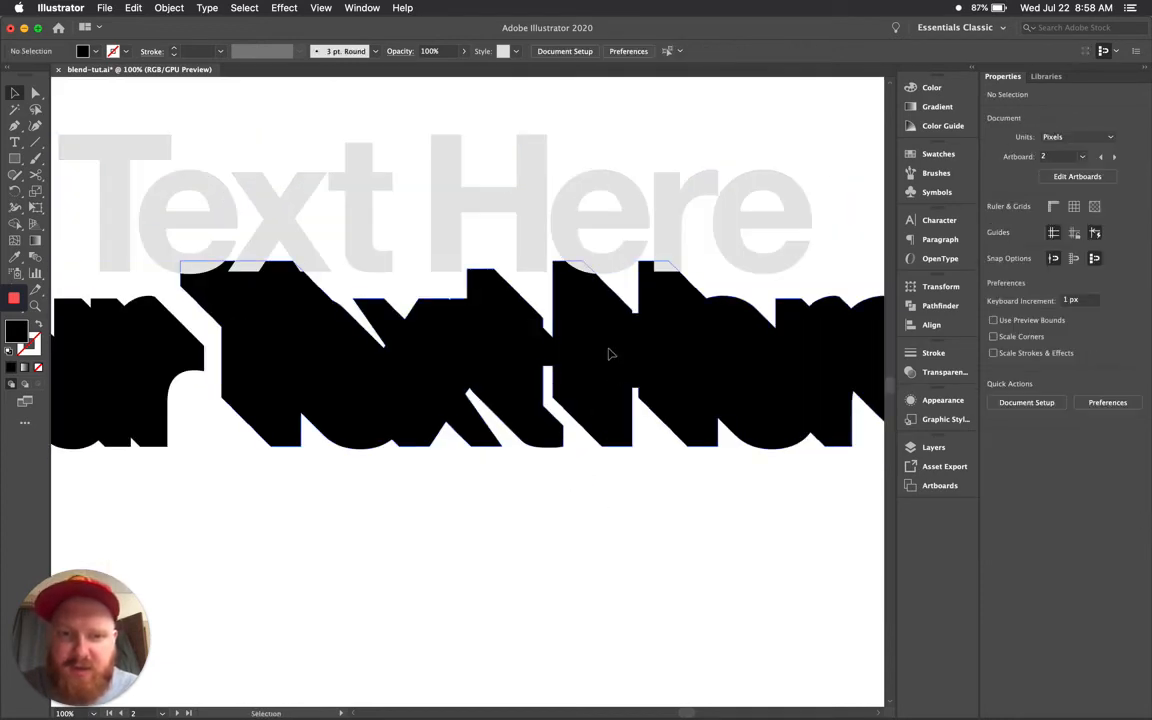
- Inspect the united extrusion's upper edge up close, and undo its move away from the grey text
left_click(611, 354)
left_click_drag(494, 297, 801, 330)
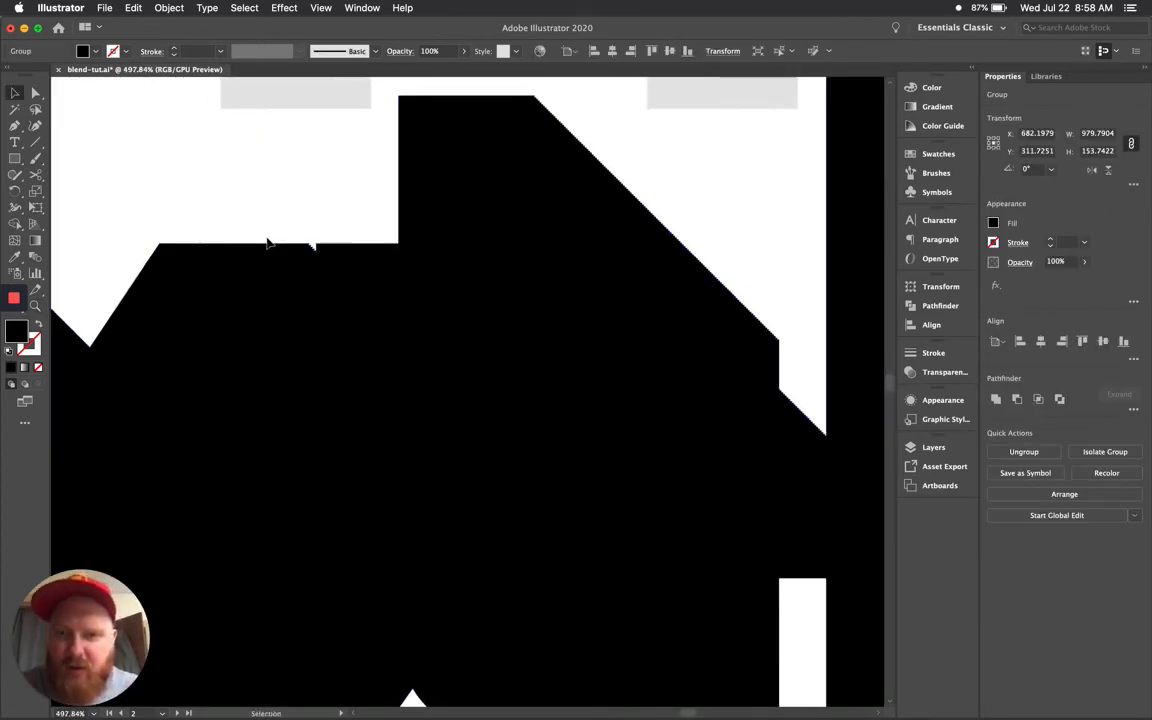
scroll(466, 349, "down", 8)
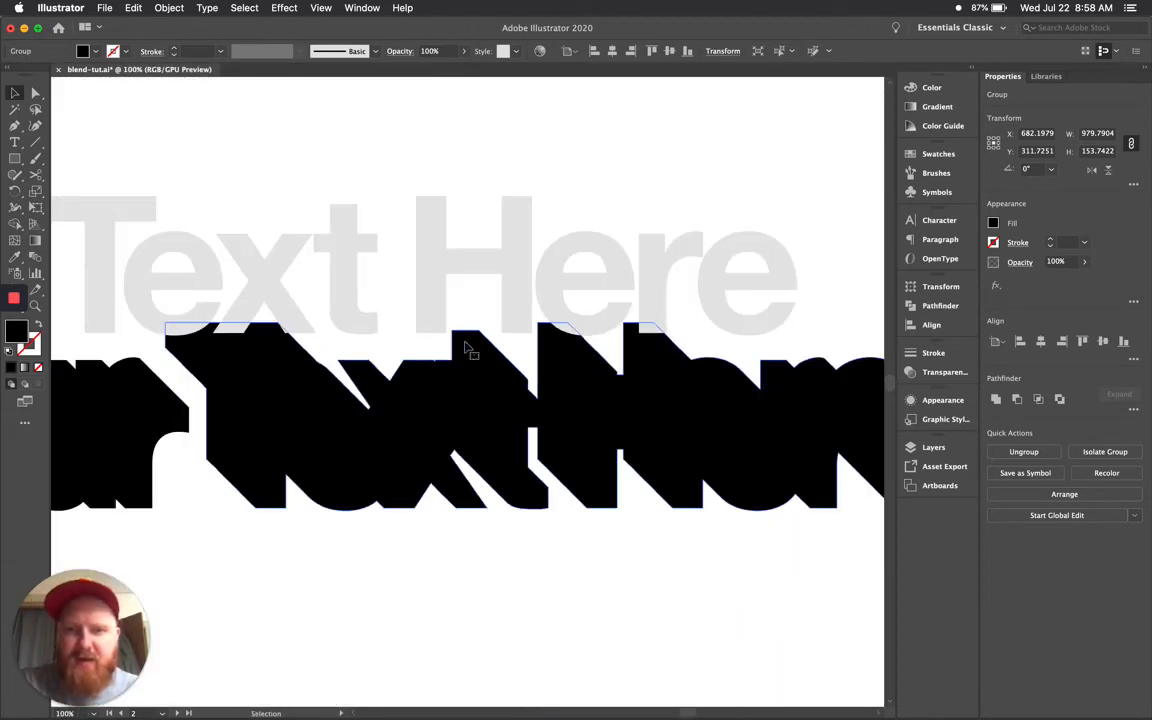
key("super+z")
key("super+z")
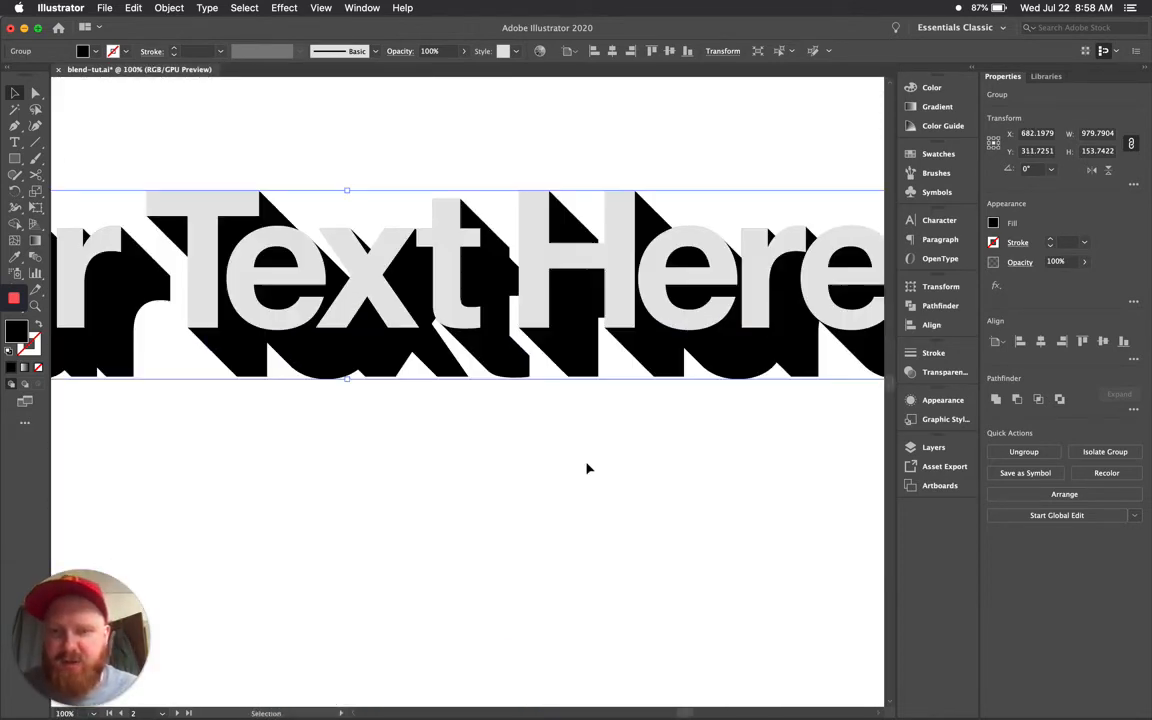
- Isolate the united black extrusion group at the diagonal edge beside the letter Y
left_click_drag(417, 412, 879, 486)
left_click_drag(566, 467, 655, 477)
key("z")
left_click_drag(416, 322, 516, 396)
key("v")
double_click(468, 211)
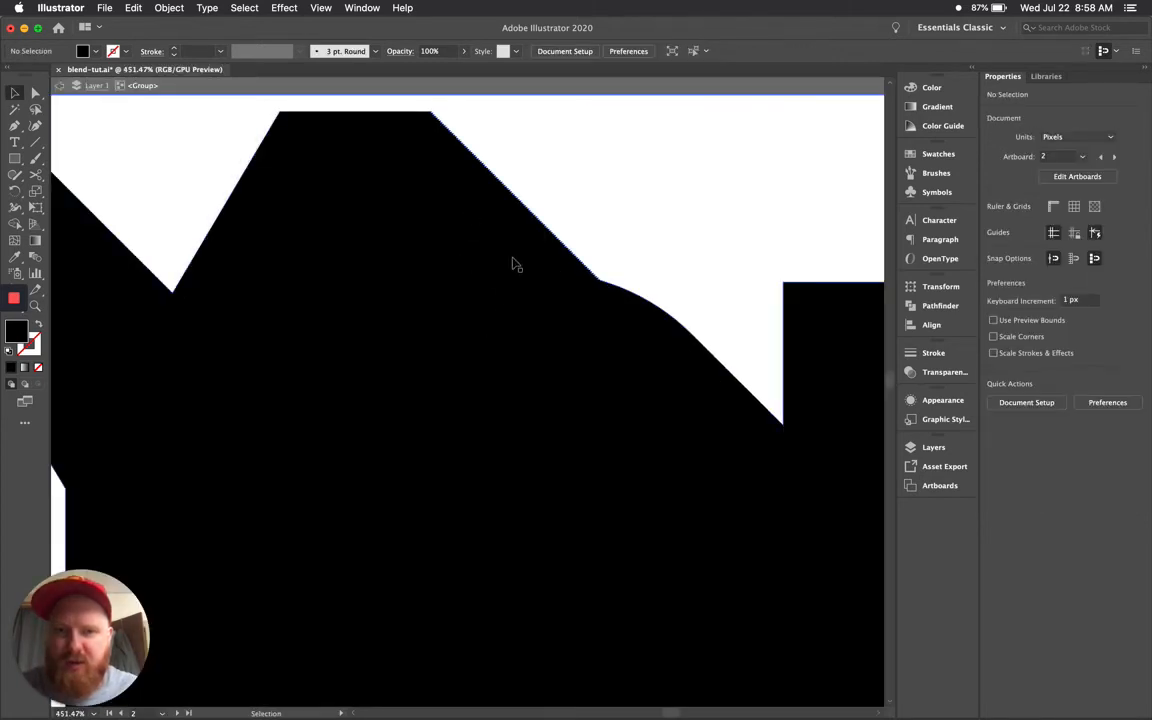
- Try selecting the anchor points along the Y's jagged diagonal edge, and clear the selection
left_click_drag(514, 260, 458, 316)
left_click_drag(273, 126, 293, 200)
key("a")
left_click_drag(323, 268, 383, 335)
left_click_drag(264, 191, 471, 424)
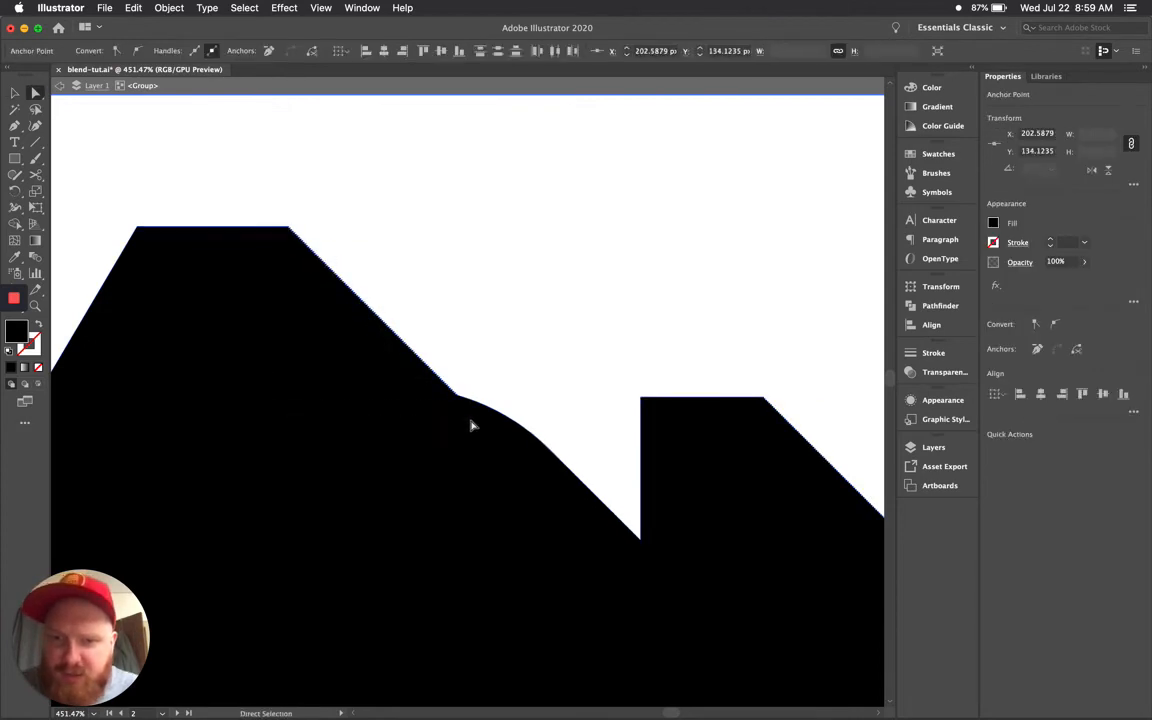
left_click(504, 352)
key("z")
left_click_drag(237, 188, 600, 499)
left_click_drag(460, 379, 531, 392)
key("v")
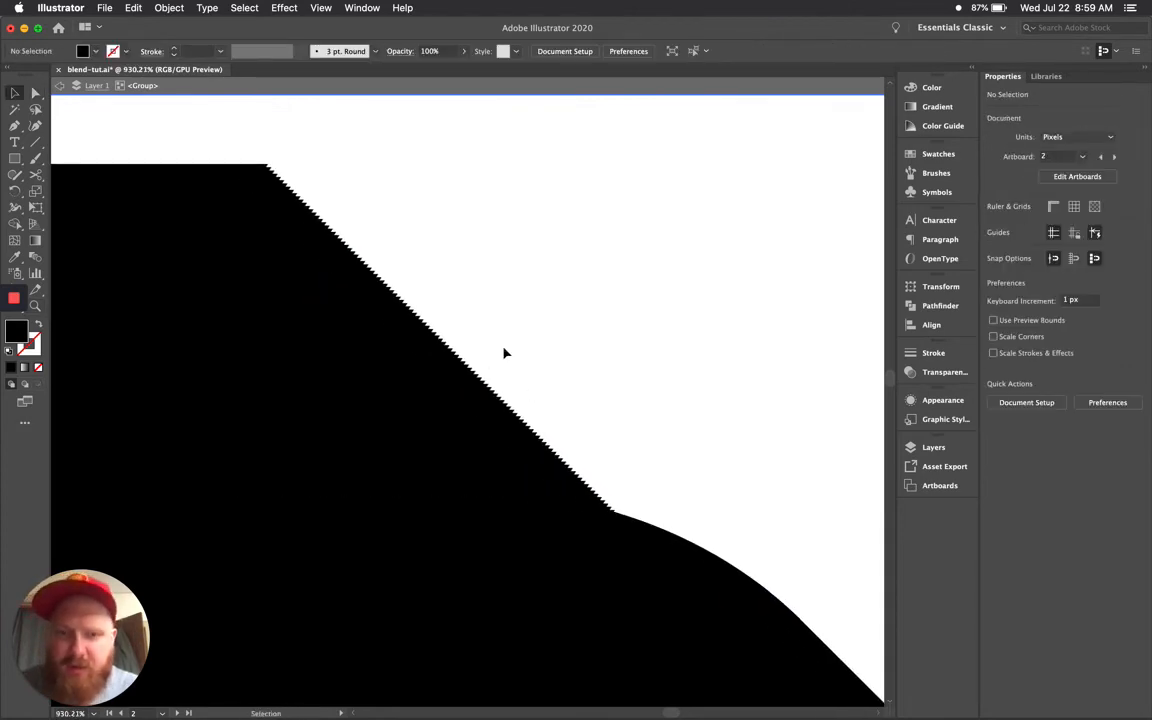
key("a")
left_click_drag(226, 136, 651, 545)
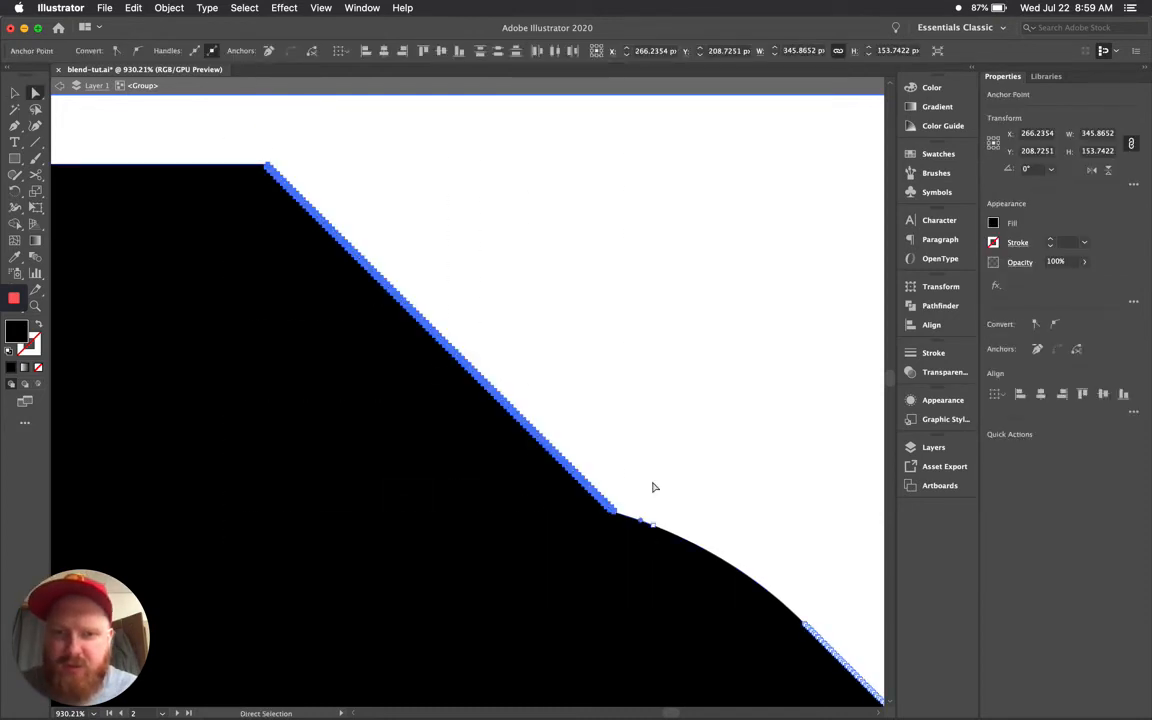
left_click(352, 156)
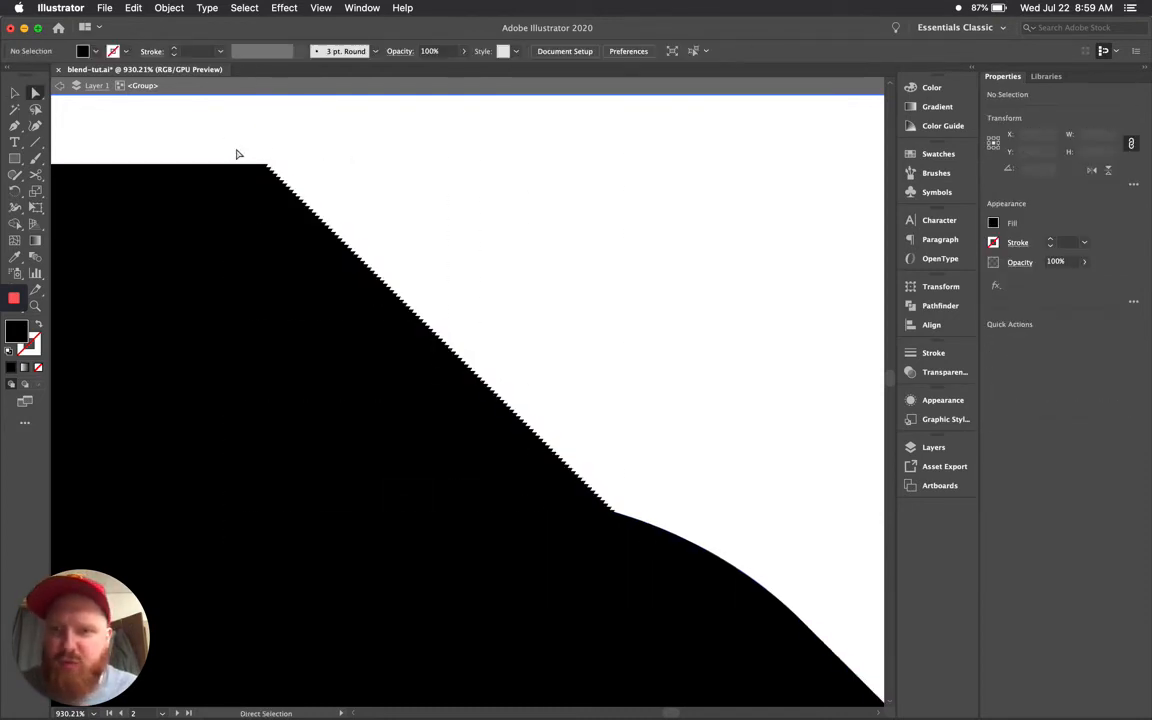
- Select the jagged anchor points along the Y's diagonal edge and check the edge's lower end up close
left_click_drag(232, 147, 698, 613)
key("z")
left_click_drag(591, 470, 632, 528)
key("v")
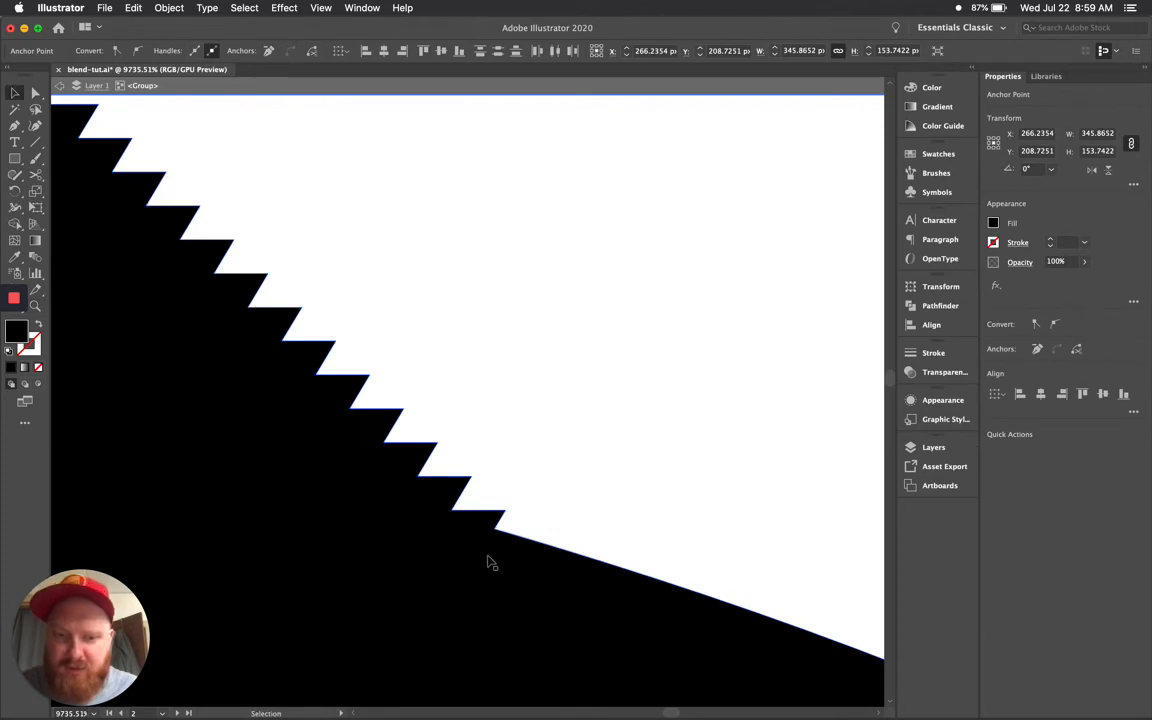
key("a")
key("super+minus")
key("super+minus")
key("super+minus")
key("super+minus")
key("super+minus")
key("super+minus")
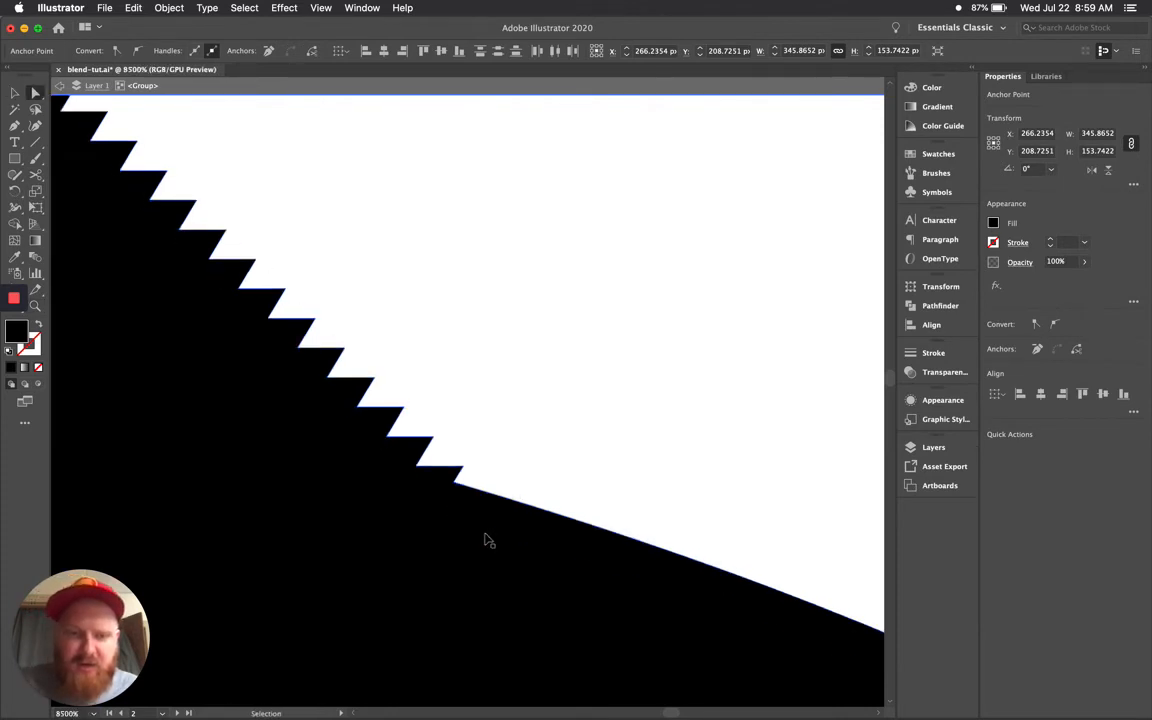
- Leave the top corner anchor out of the selection and delete the remaining jagged anchors along the Y's diagonal edge
left_click_drag(378, 319, 446, 407)
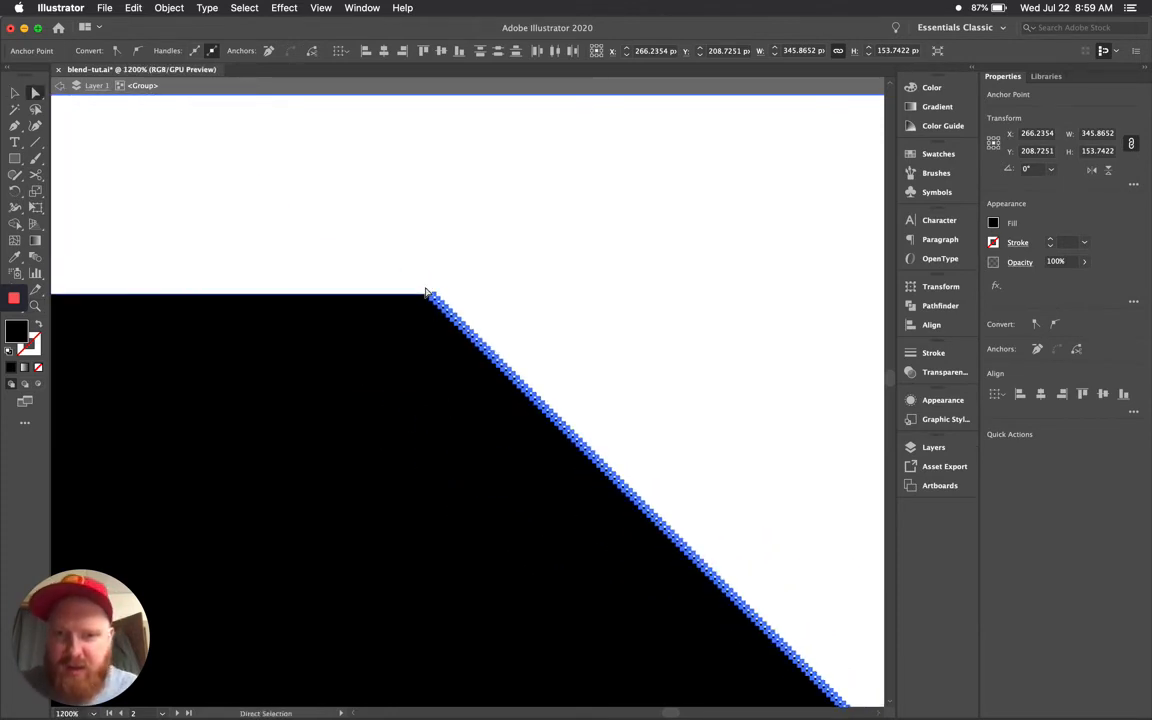
left_click_drag(404, 276, 473, 358)
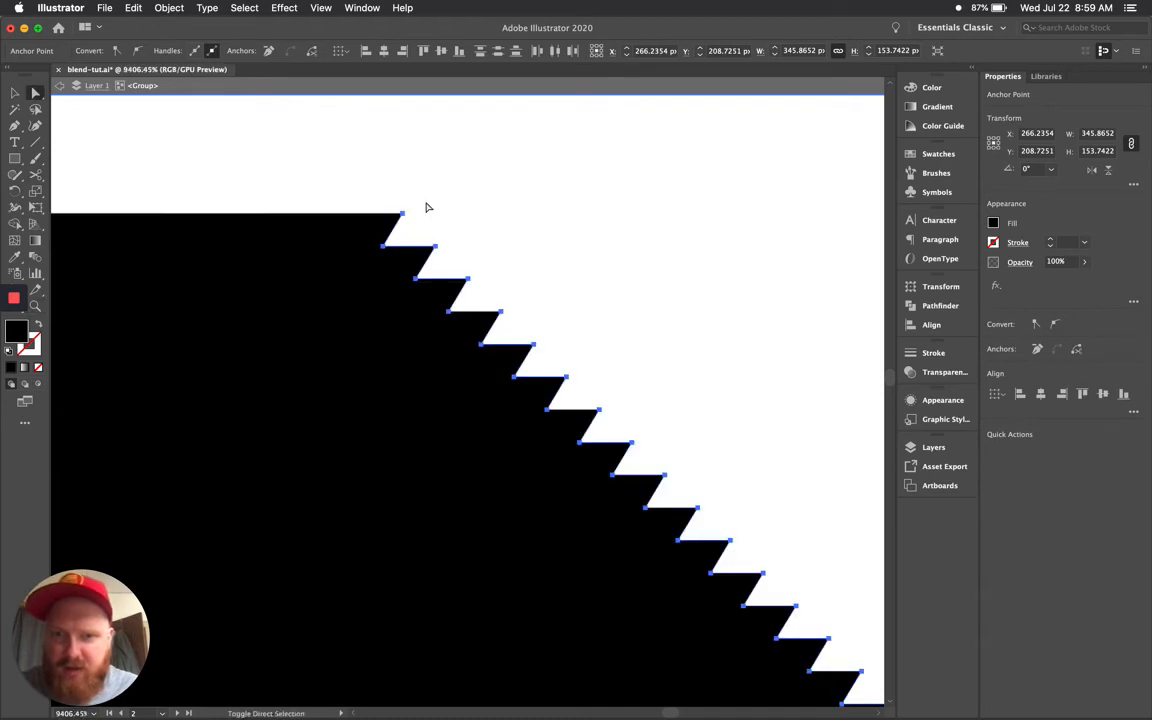
key("super+minus")
key("super+minus")
key("super+minus")
key("super+minus")
key("super+minus")
key("super+minus")
key("super+minus")
key("super+minus")
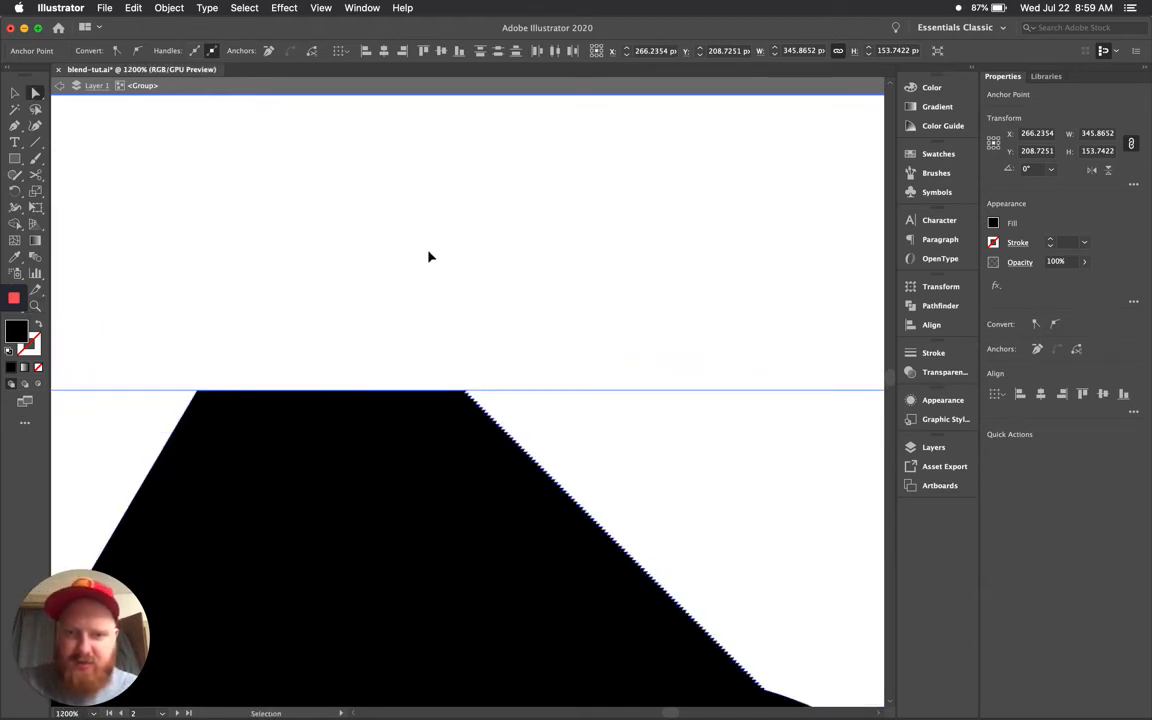
key("v")
scroll(470, 300, "down", 5)
scroll(470, 300, "right", 5)
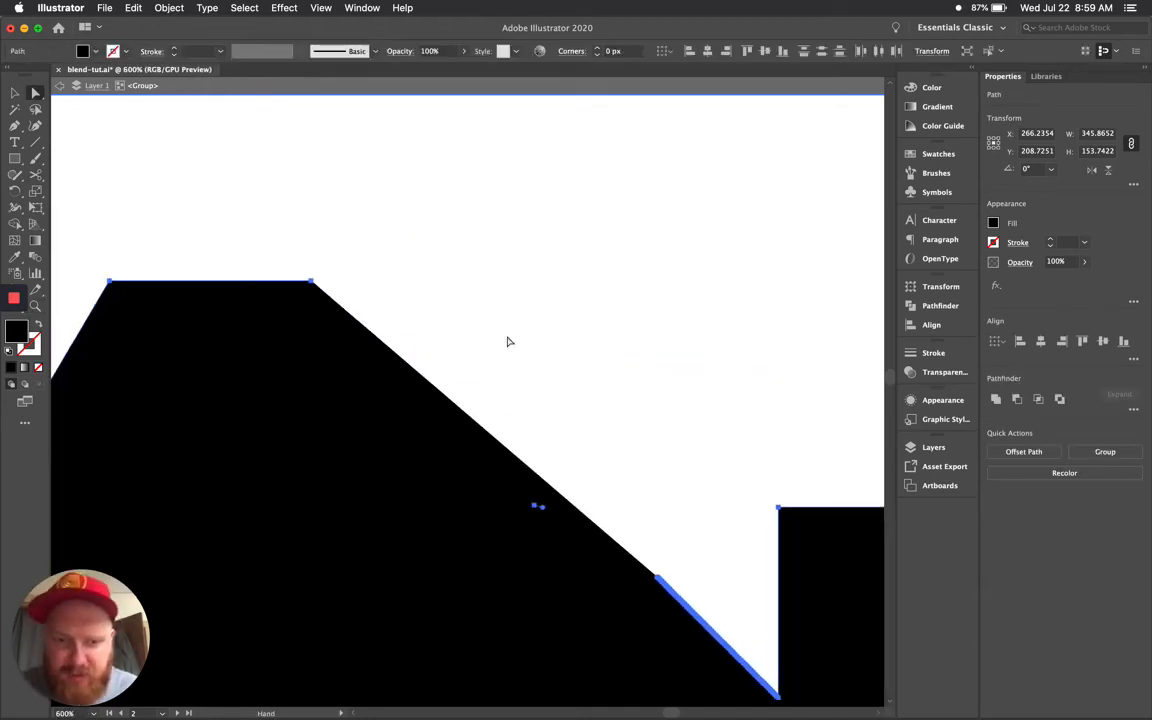
- Join the small loose segment at the diagonal's lower end to the main extrusion outline, and deselect it
left_click(518, 431)
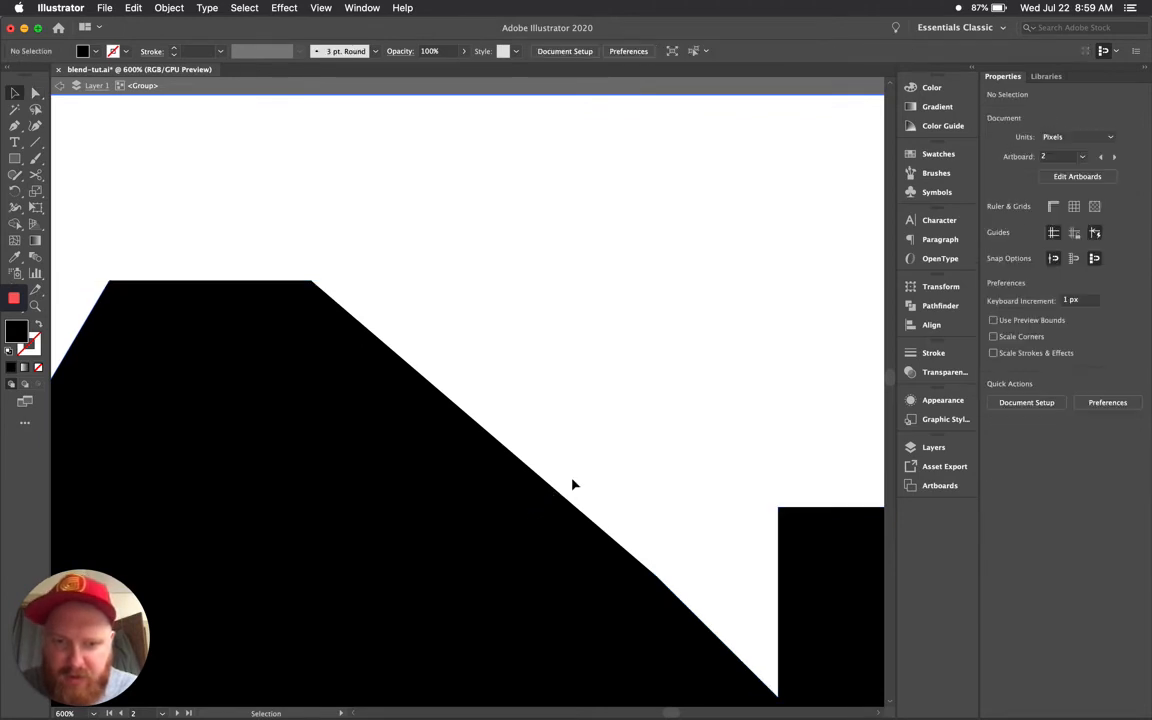
left_click(465, 531)
key("a")
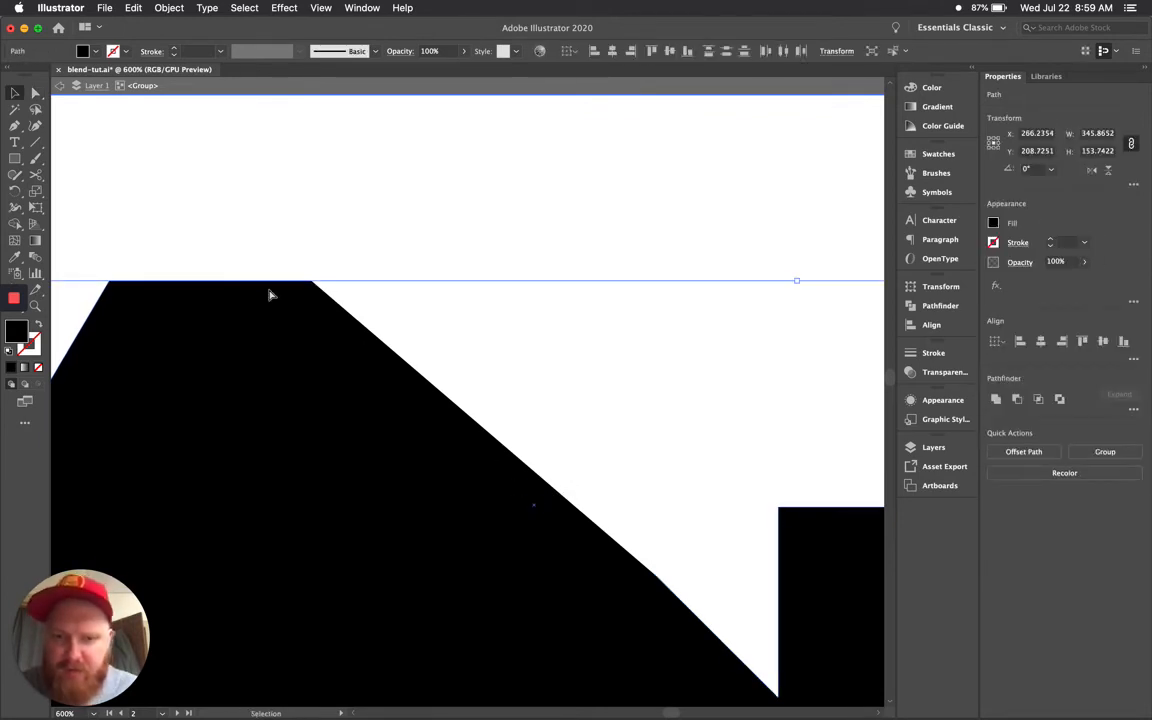
key("v")
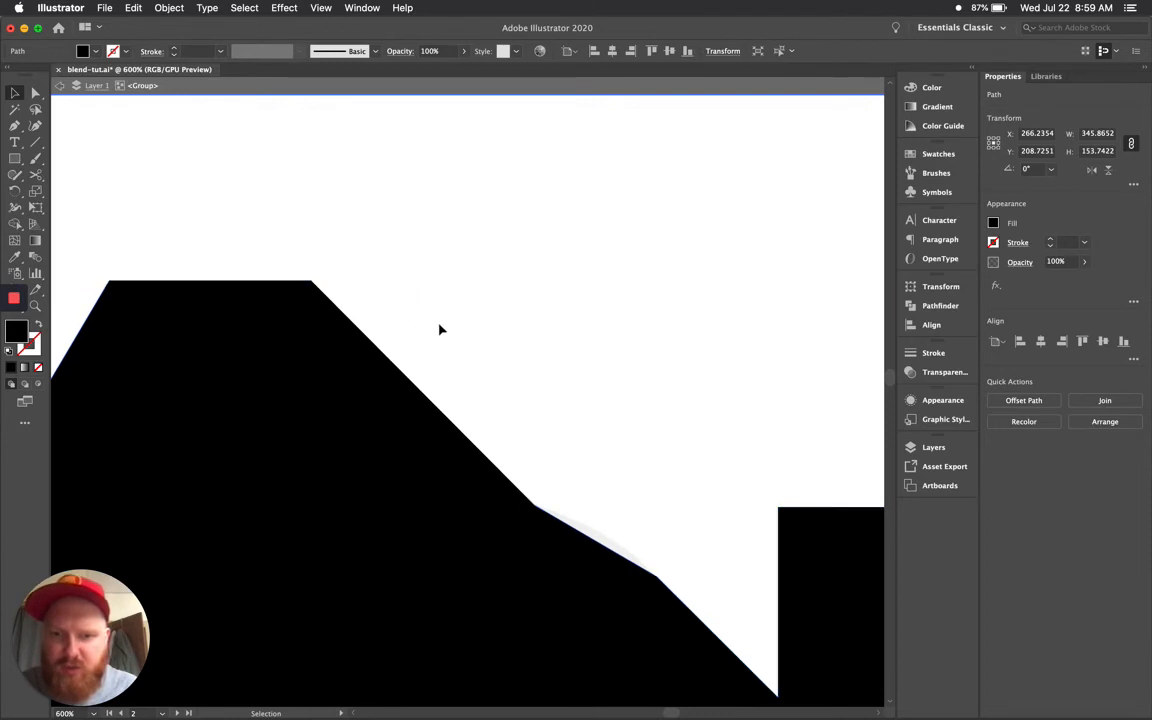
scroll(440, 327, "down", 3)
scroll(440, 327, "right", 2)
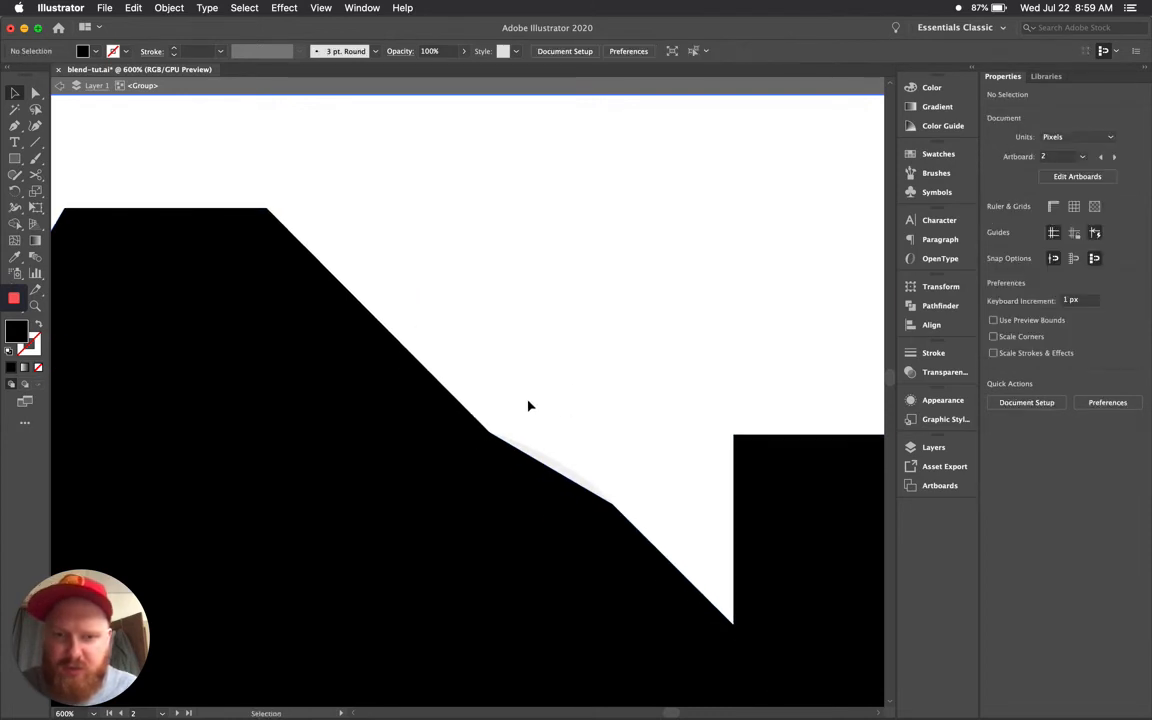
- Try to join the outline's anchor points around the lower end of the straightened diagonal edge
key("a")
left_click(623, 510)
left_click(593, 490)
left_click(612, 506)
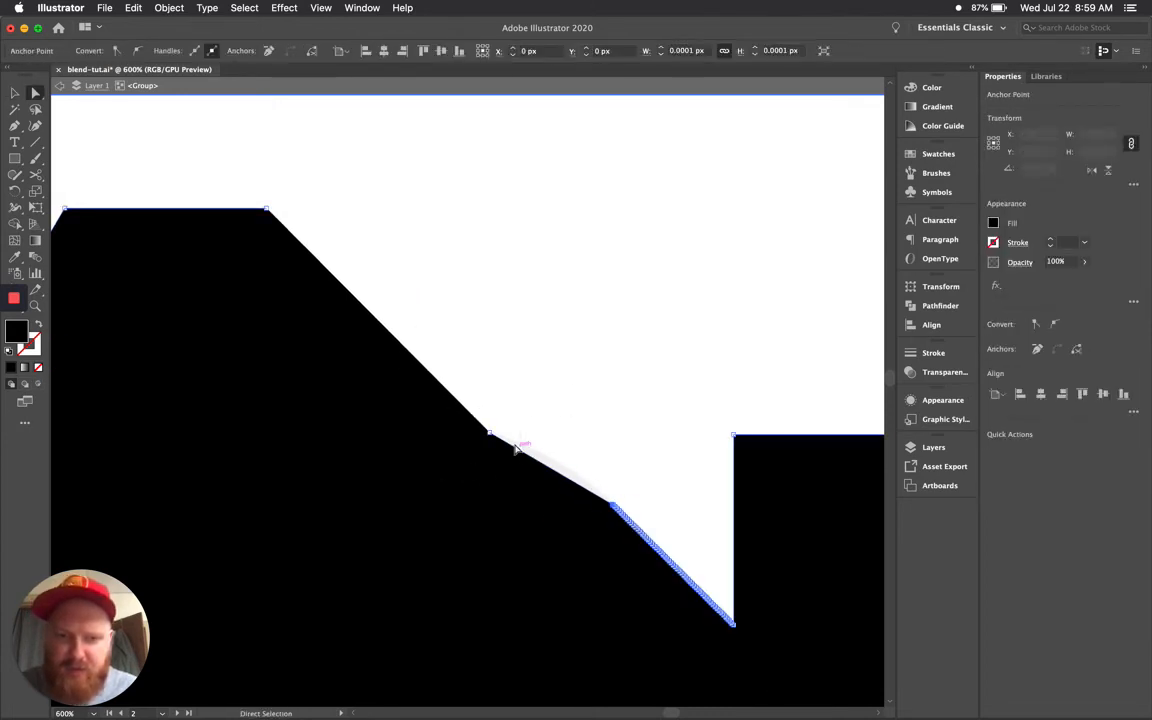
left_click(463, 442)
key("v")
key("super+j")
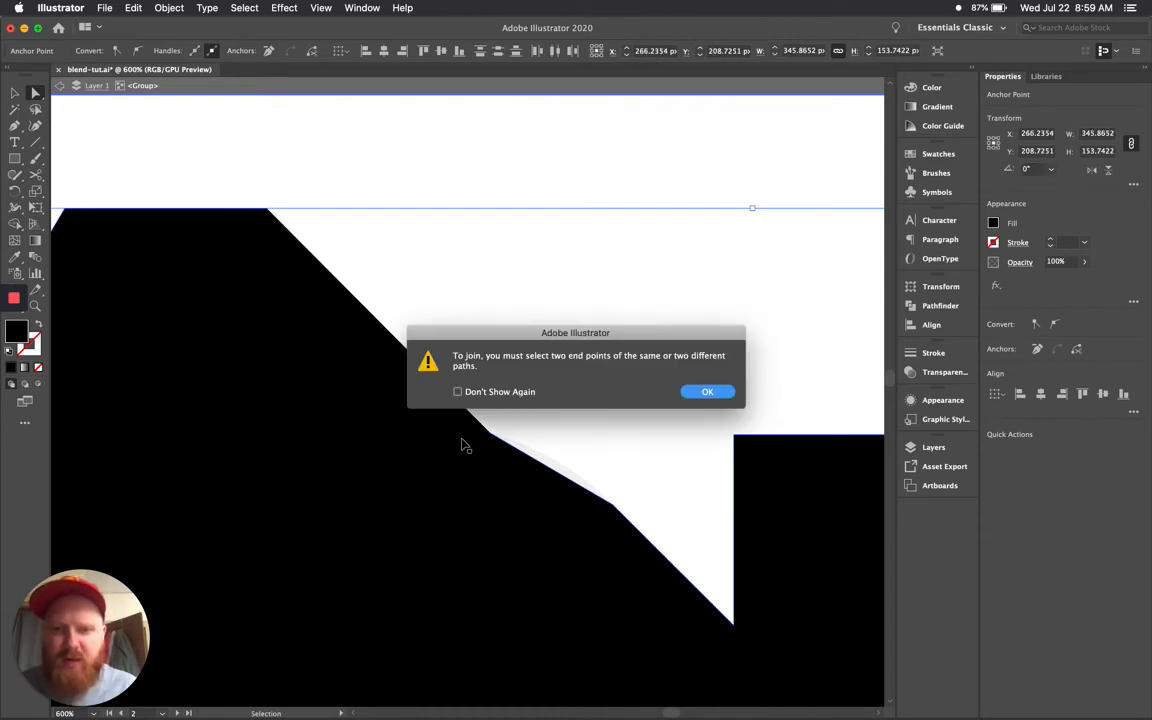
left_click(688, 391)
left_click(637, 390)
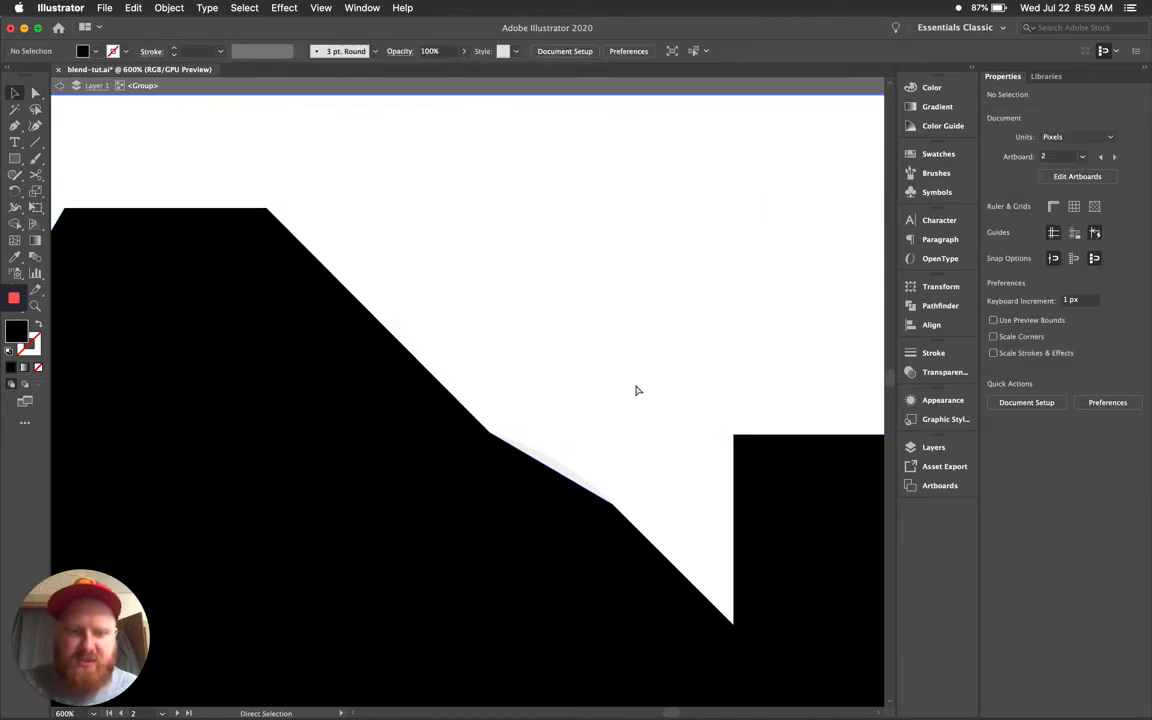
- Exit the isolated group and reselect the black extrusion group at the Y's straightened diagonal edge
key("super+minus")
key("super+minus")
key("super+minus")
key("super+minus")
key("super+minus")
double_click(566, 331)
scroll(517, 327, "right", 1)
scroll(367, 334, "left", 1)
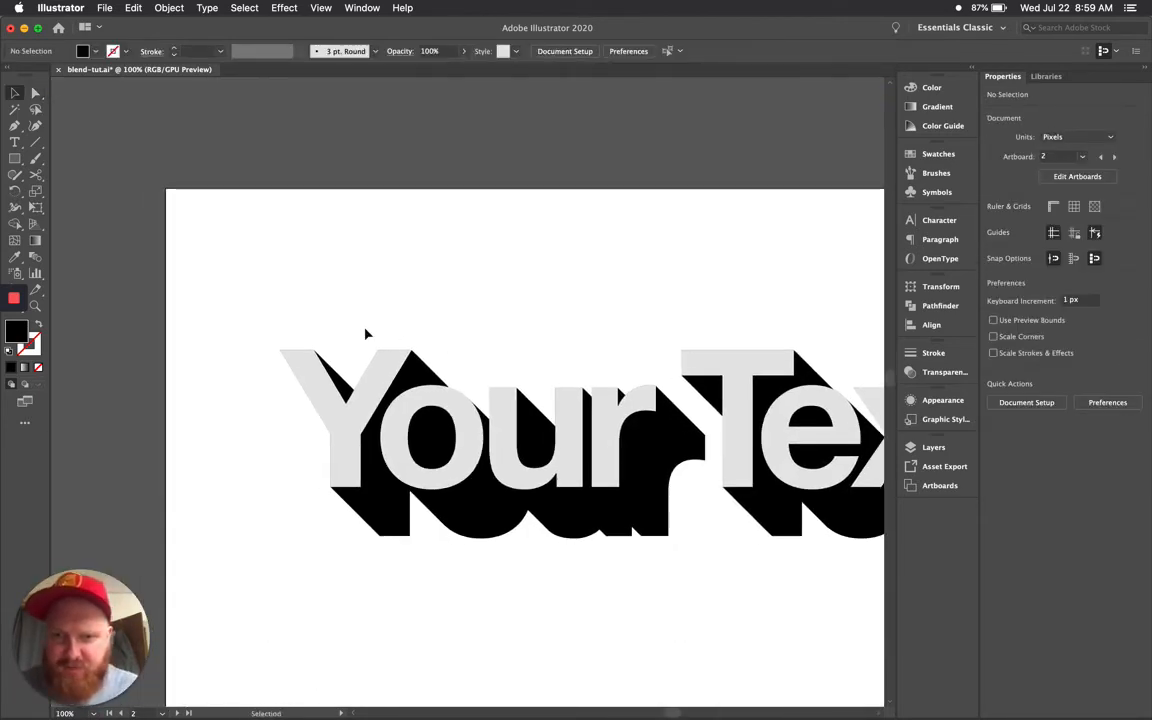
left_click_drag(356, 323, 494, 370)
left_click(490, 346)
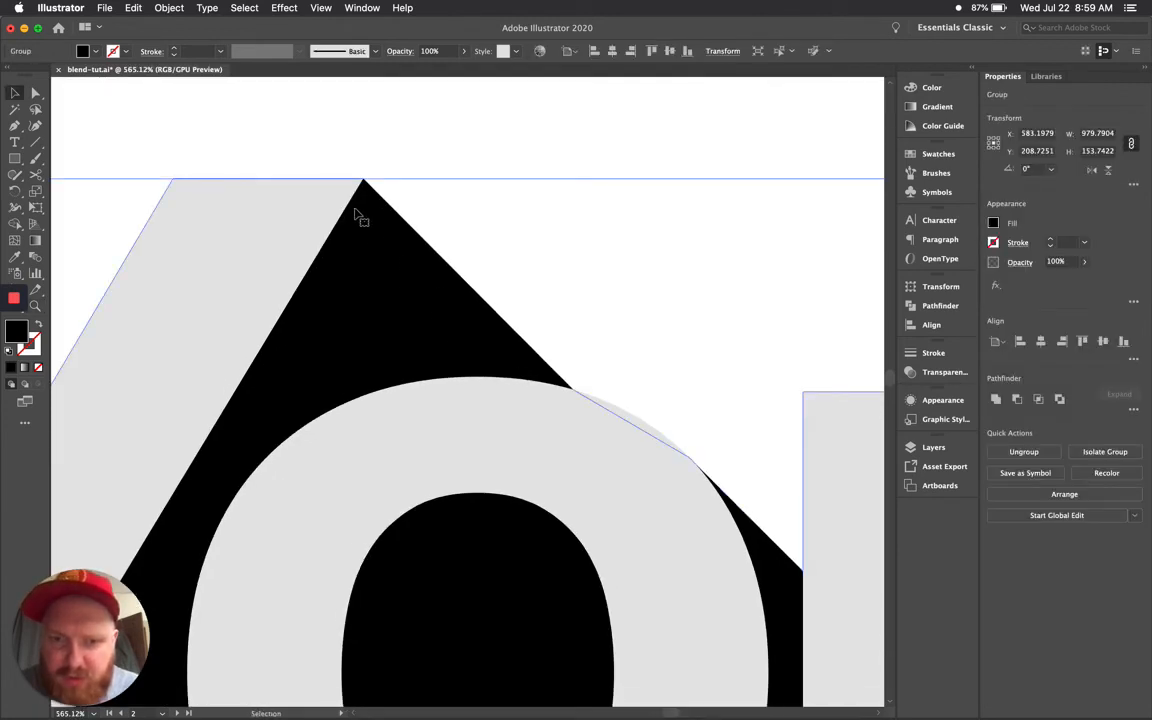
- Deselect the black extrusion and examine the edges along the whole "Your Text Here" lettering
left_click(633, 346)
left_click_drag(635, 334, 699, 322)
left_click_drag(688, 321, 657, 321)
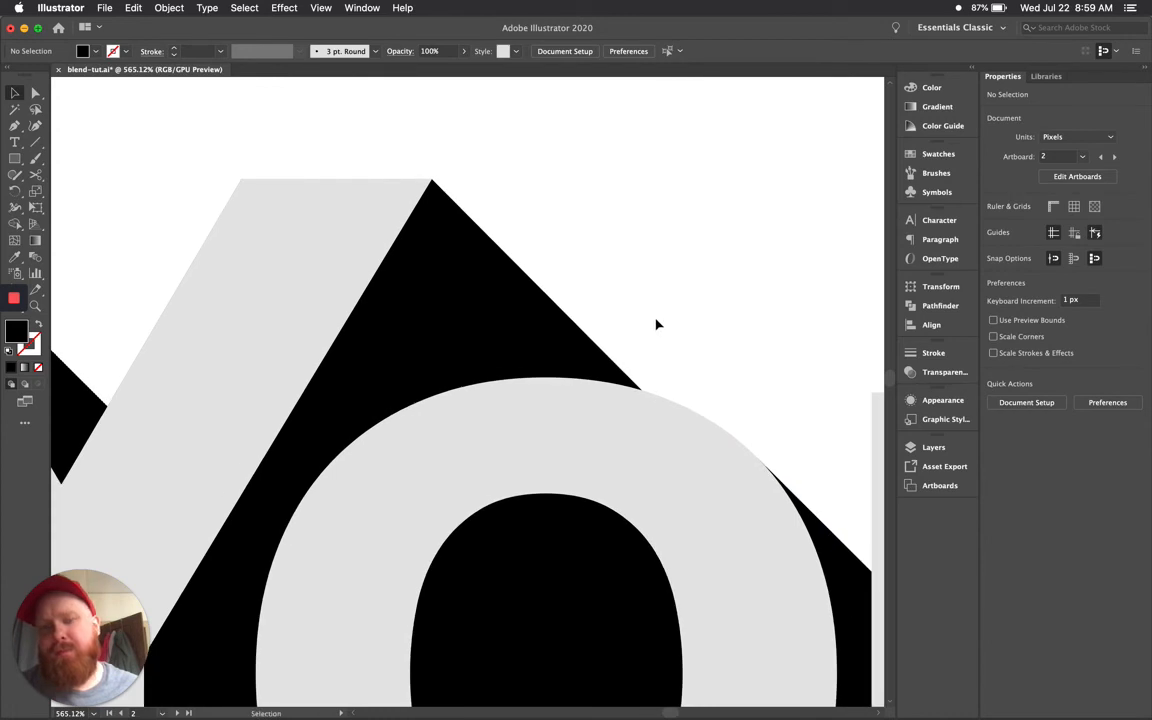
key("super+minus")
key("super+minus")
key("super+minus")
key("super+minus")
key("super+minus")
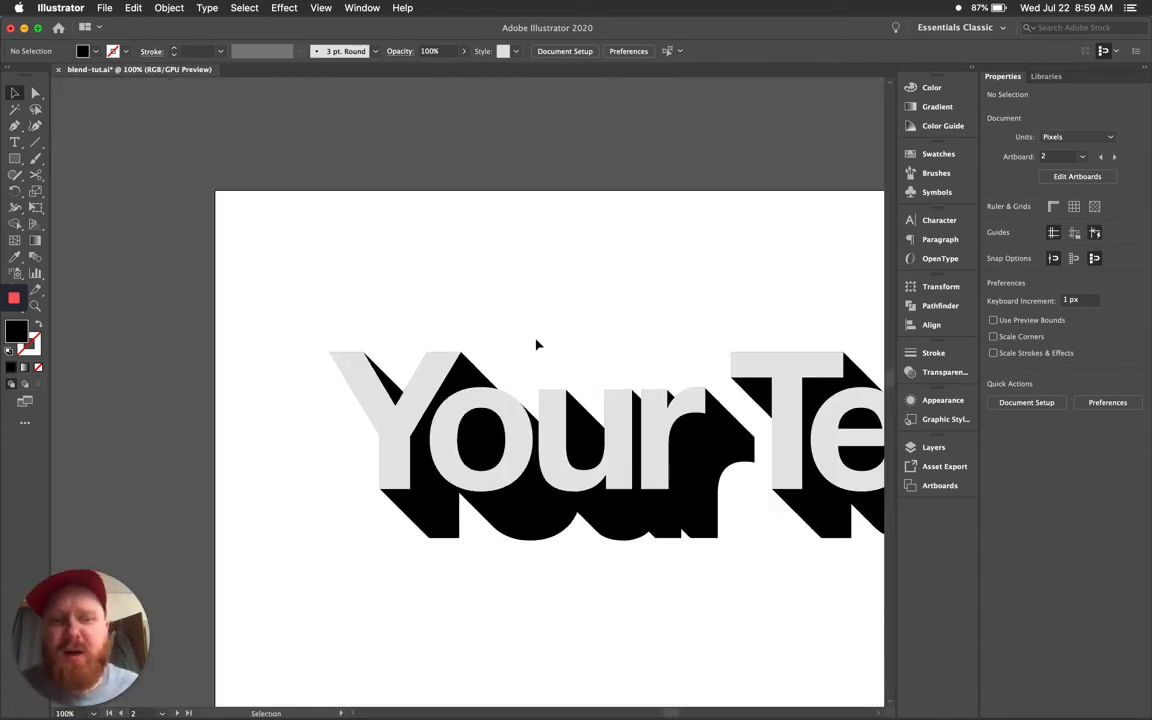
scroll(536, 345, "right", 10)
scroll(536, 345, "down", 2)
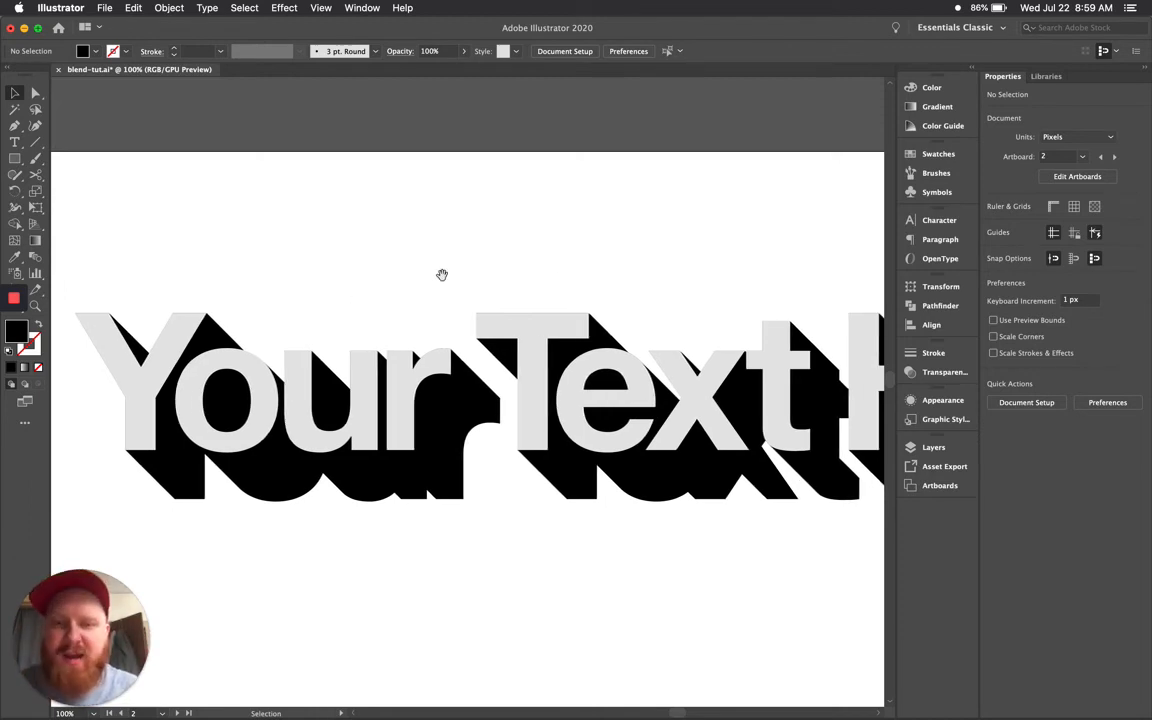
left_click_drag(617, 261, 160, 229)
scroll(468, 239, "right", 3)
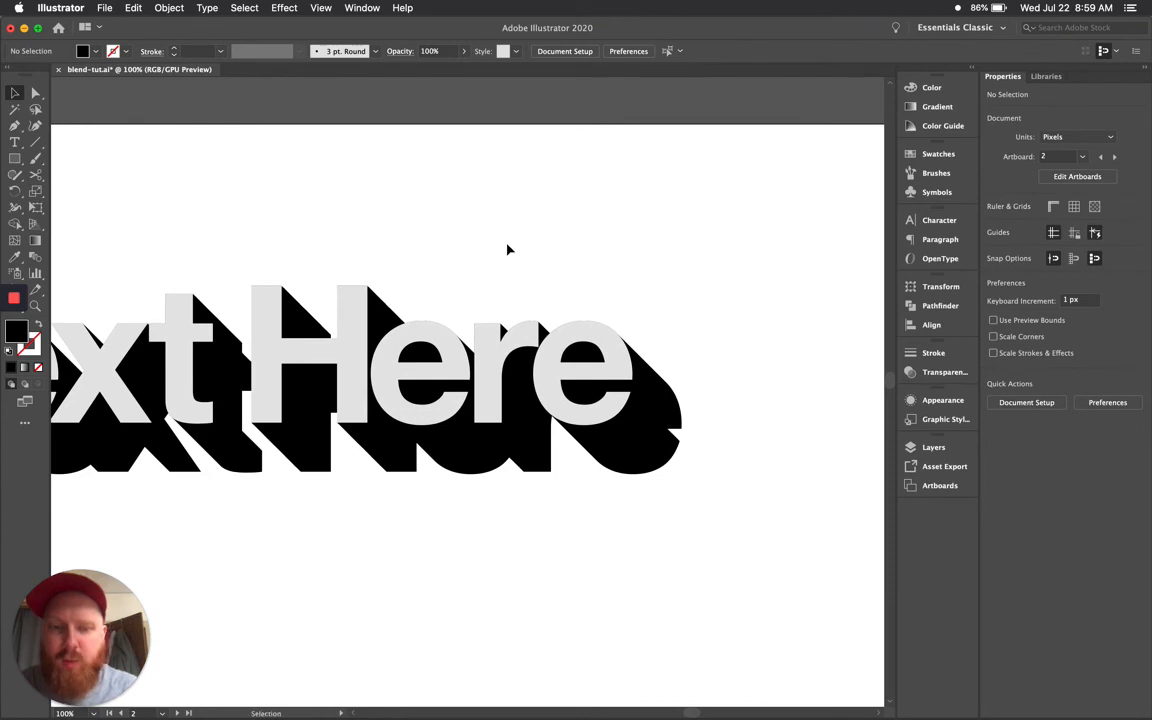
key("super+minus")
key("super+minus")
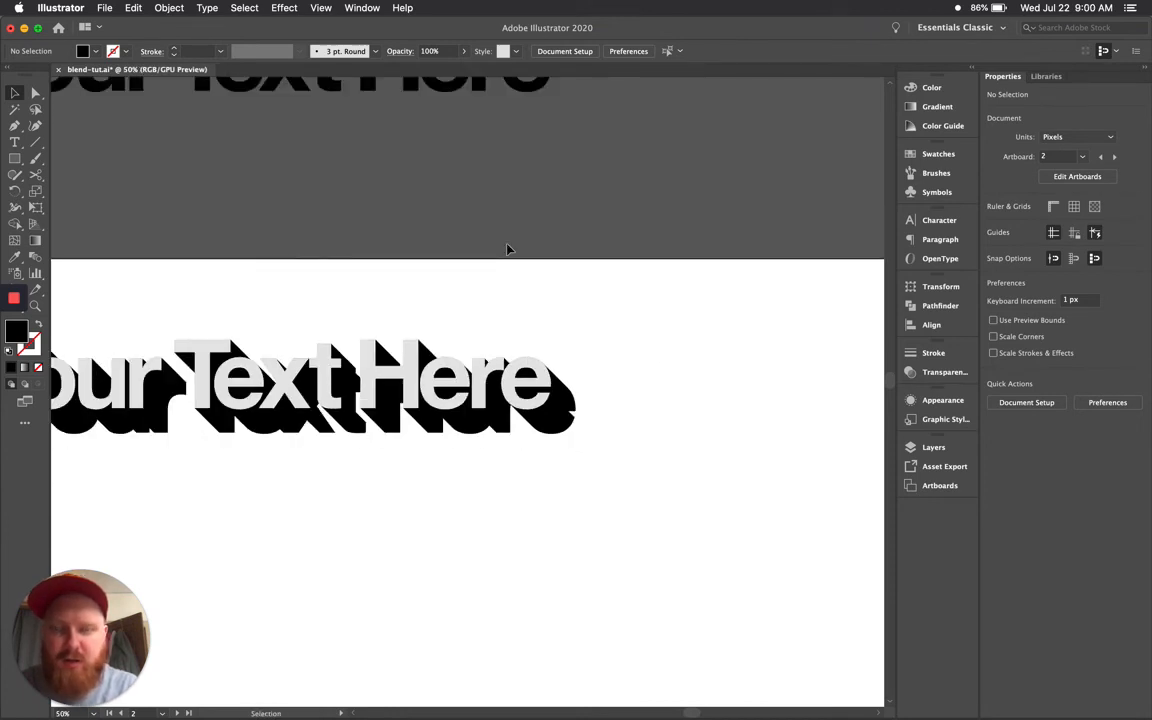
- Bring the clutch banner with the concentric rings into full view
left_click_drag(679, 321, 308, 305)
key("super+minus")
key("super+minus")
key("super+minus")
scroll(399, 404, "right", 3)
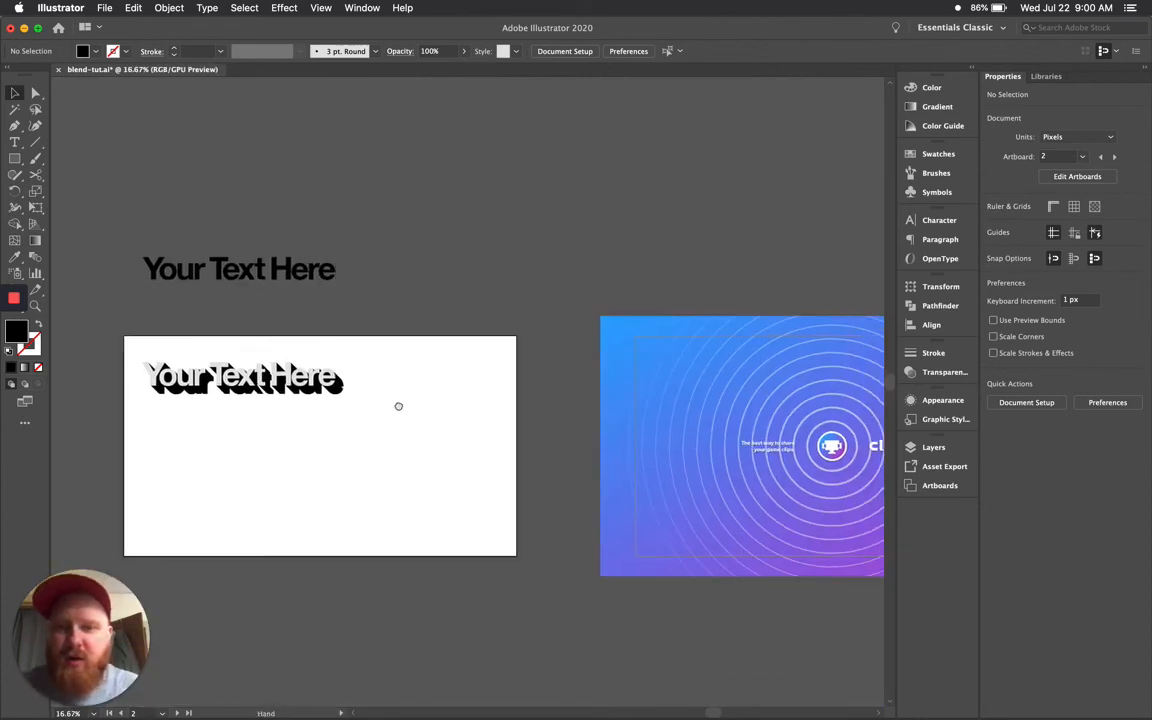
left_click_drag(495, 406, 159, 395)
key("z")
left_click_drag(166, 283, 697, 627)
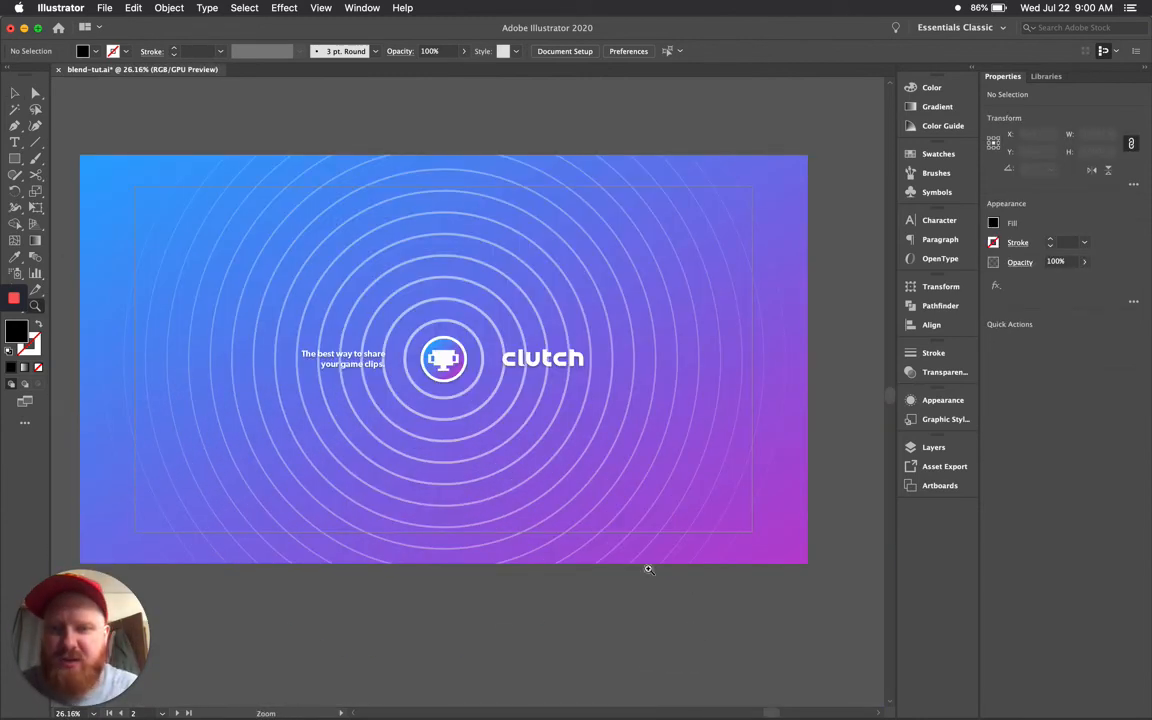
left_click_drag(551, 457, 586, 495)
key("v")
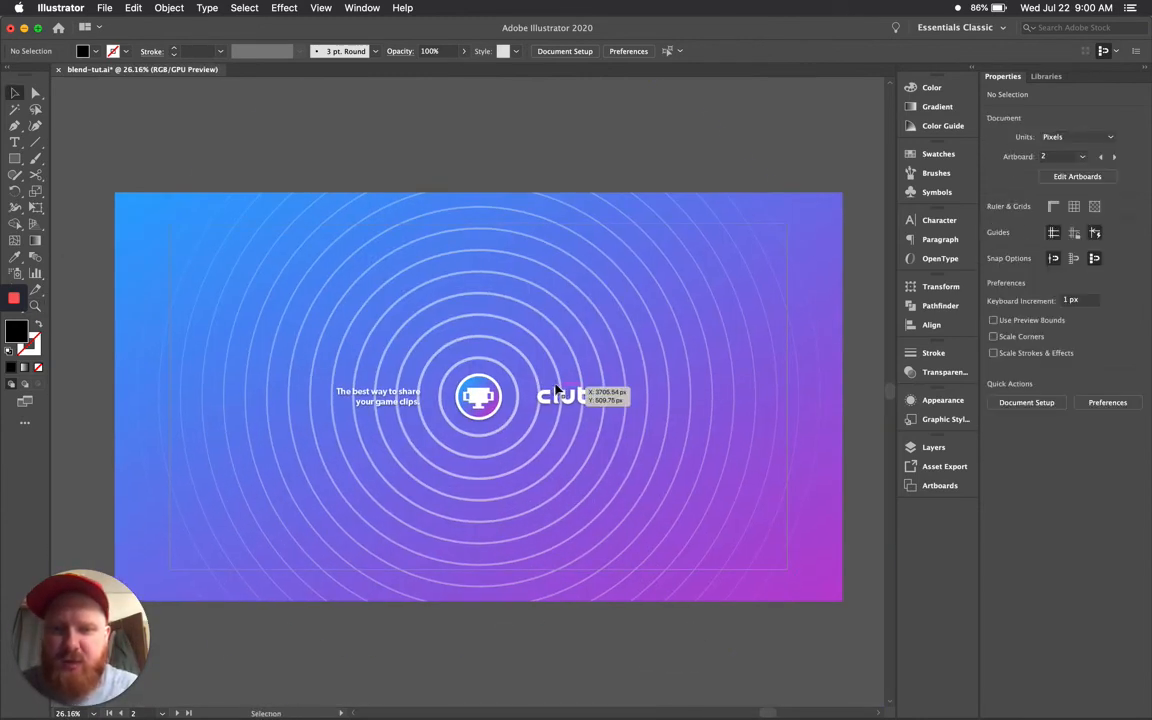
double_click(503, 371)
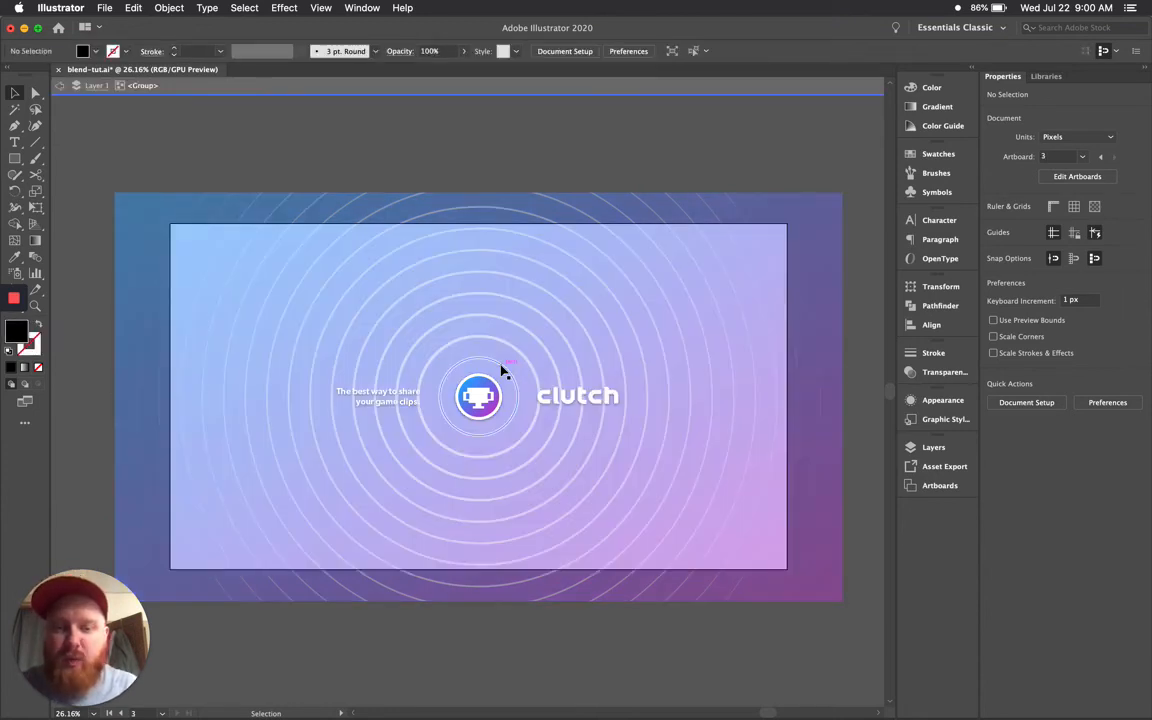
left_click(503, 371)
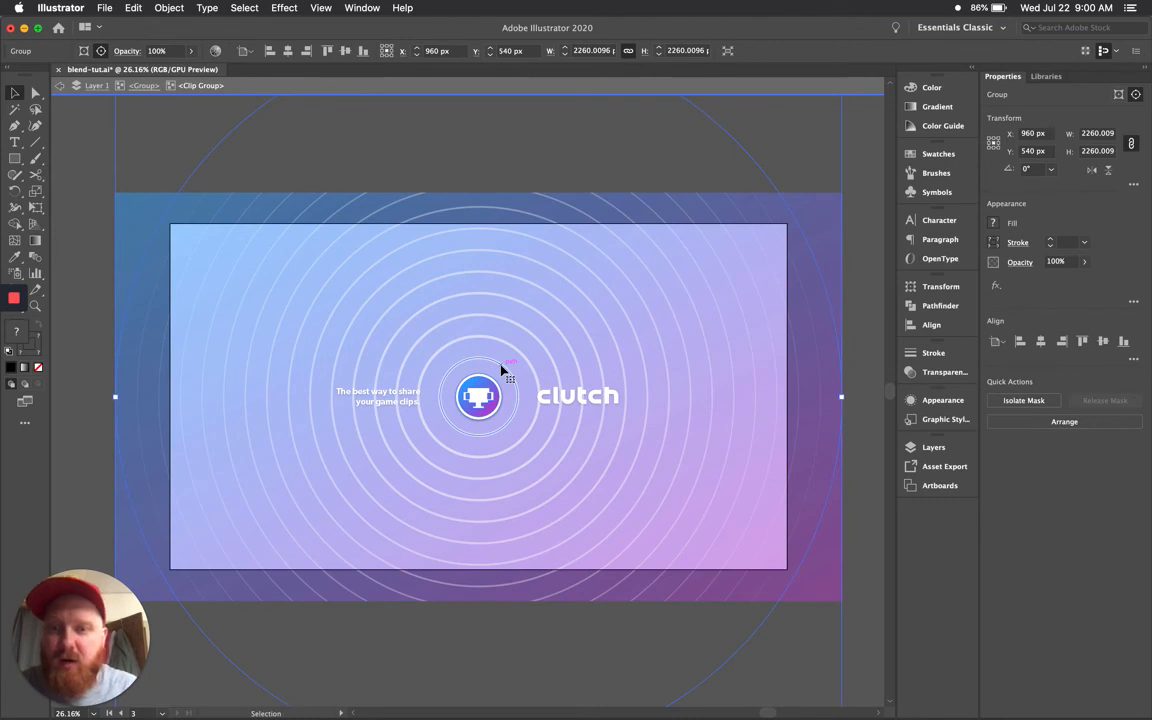
scroll(250, 300, "left", 3)
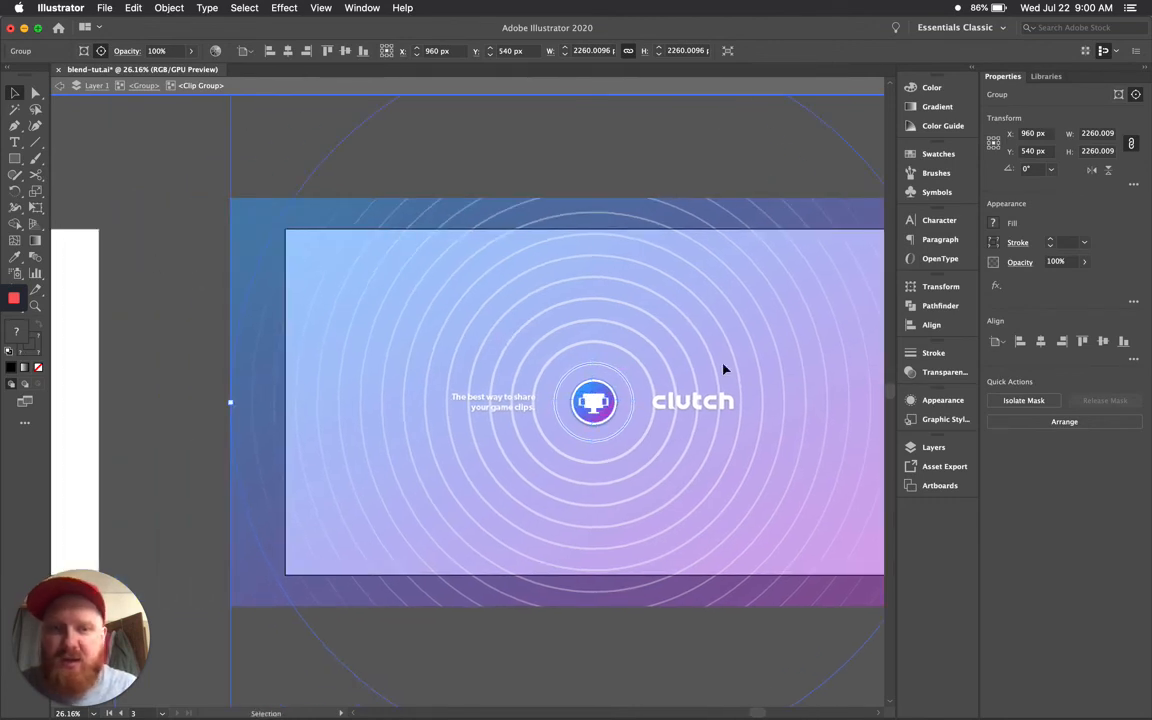
scroll(571, 322, "right", 3)
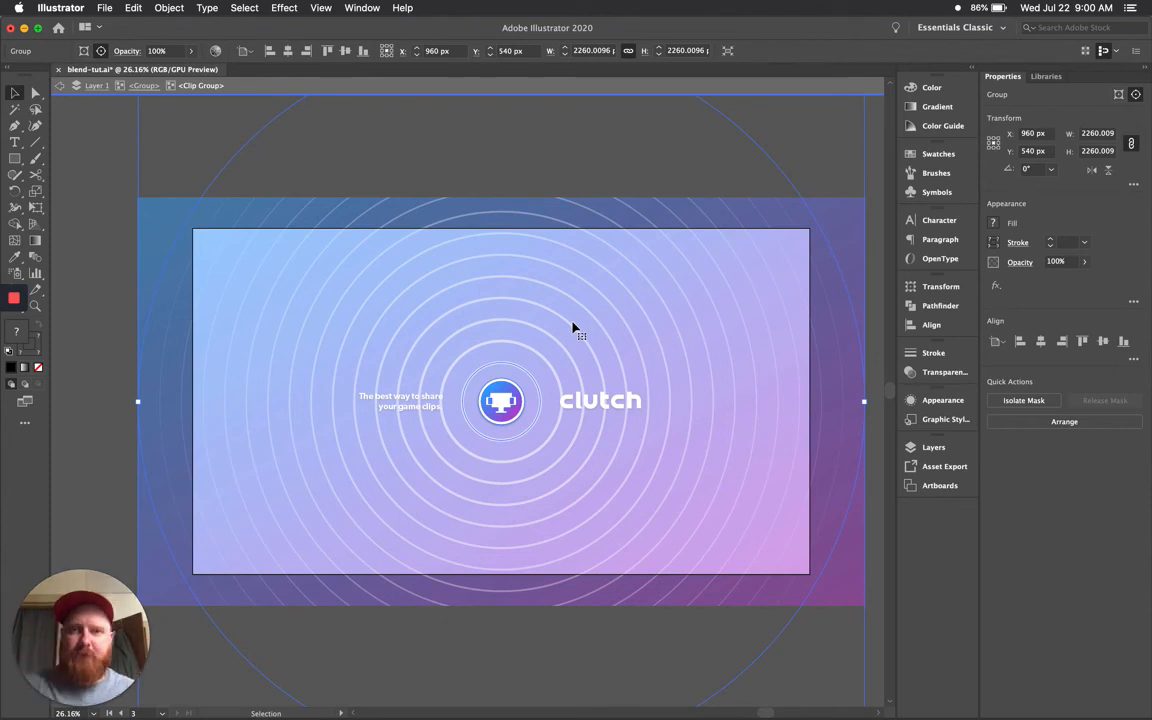
scroll(83, 194, "left", 1)
left_click(98, 196)
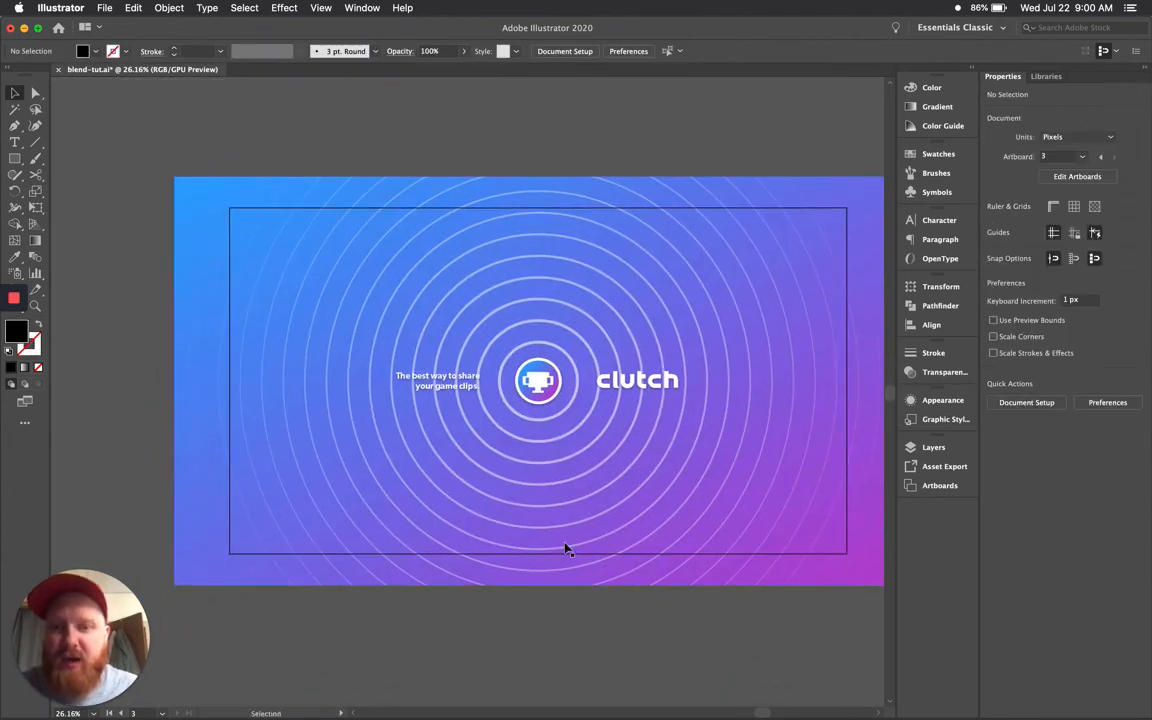
- Enter the banner's nested groups down to the ring blend and select its innermost circle
double_click(553, 352)
left_click(555, 352)
double_click(557, 350)
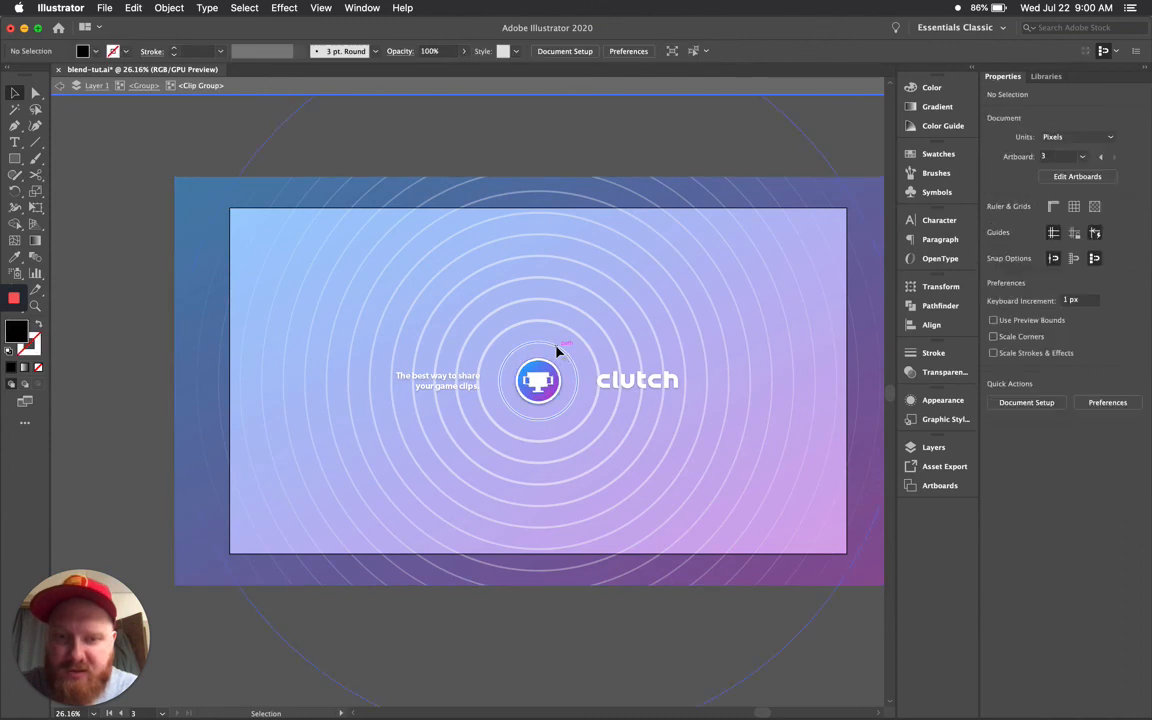
left_click(557, 350)
double_click(557, 351)
left_click(558, 352)
key("space")
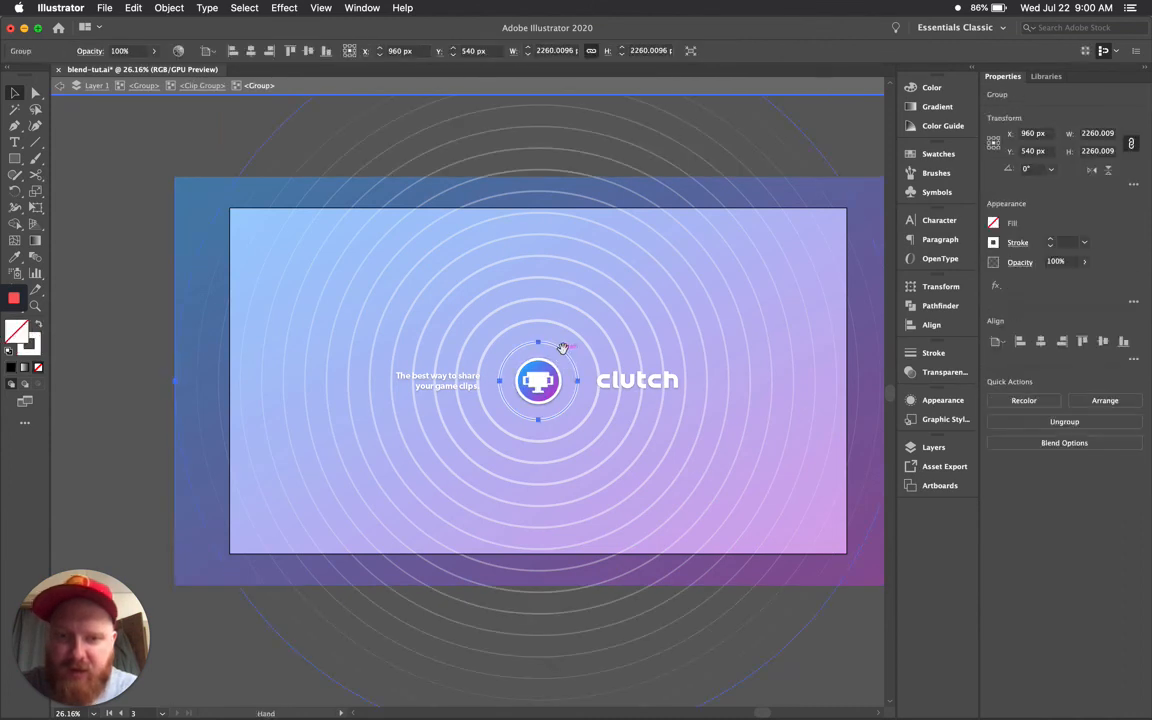
left_click_drag(563, 349, 536, 350)
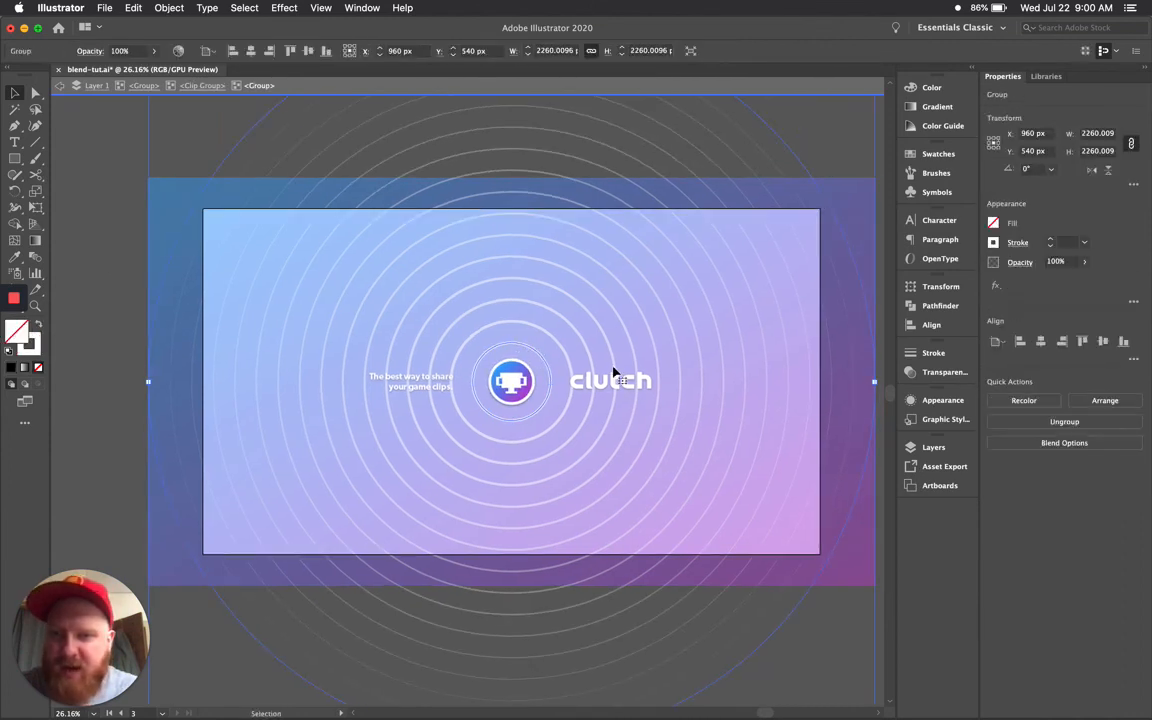
double_click(533, 353)
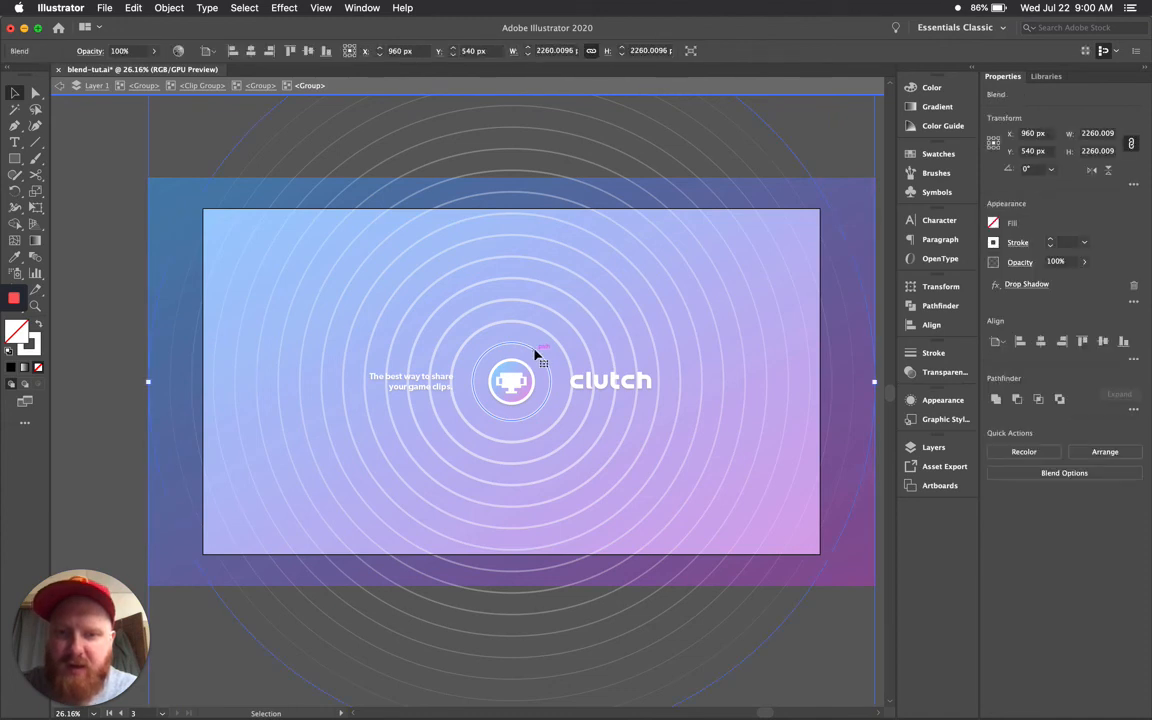
double_click(532, 349)
left_click(532, 349)
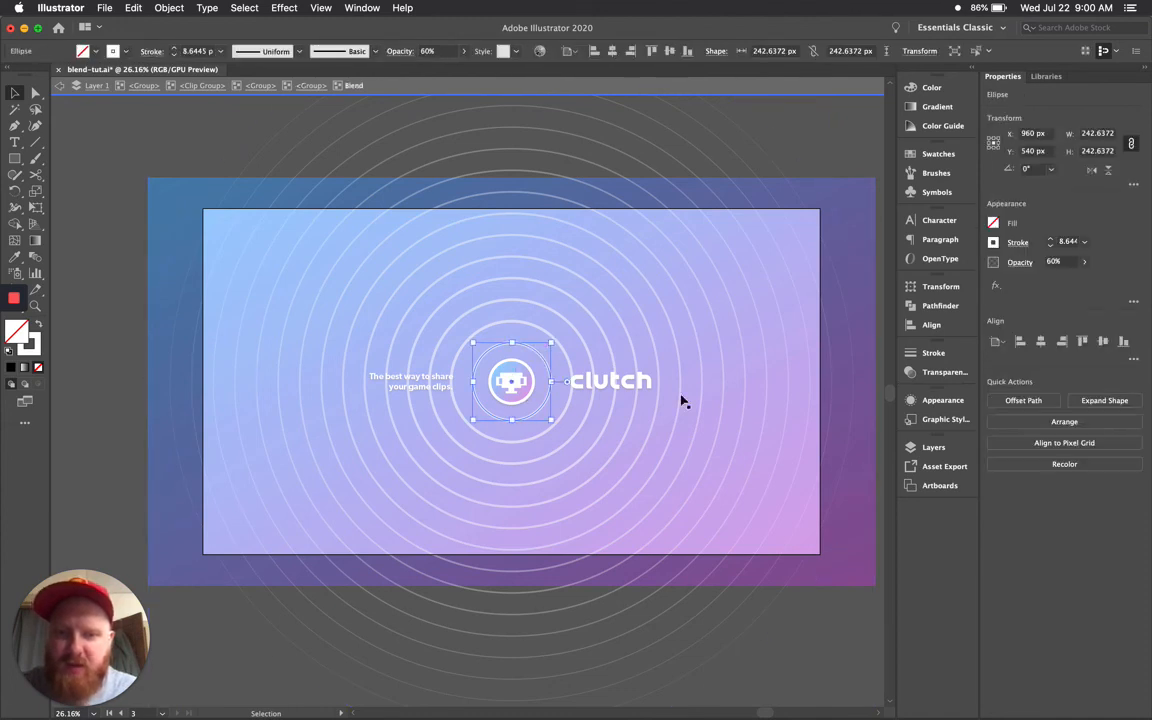
- Try enlarging the blend's innermost circle twice, the second time to 1115 px, undoing each resize
left_click_drag(553, 423, 635, 500)
key("super+z")
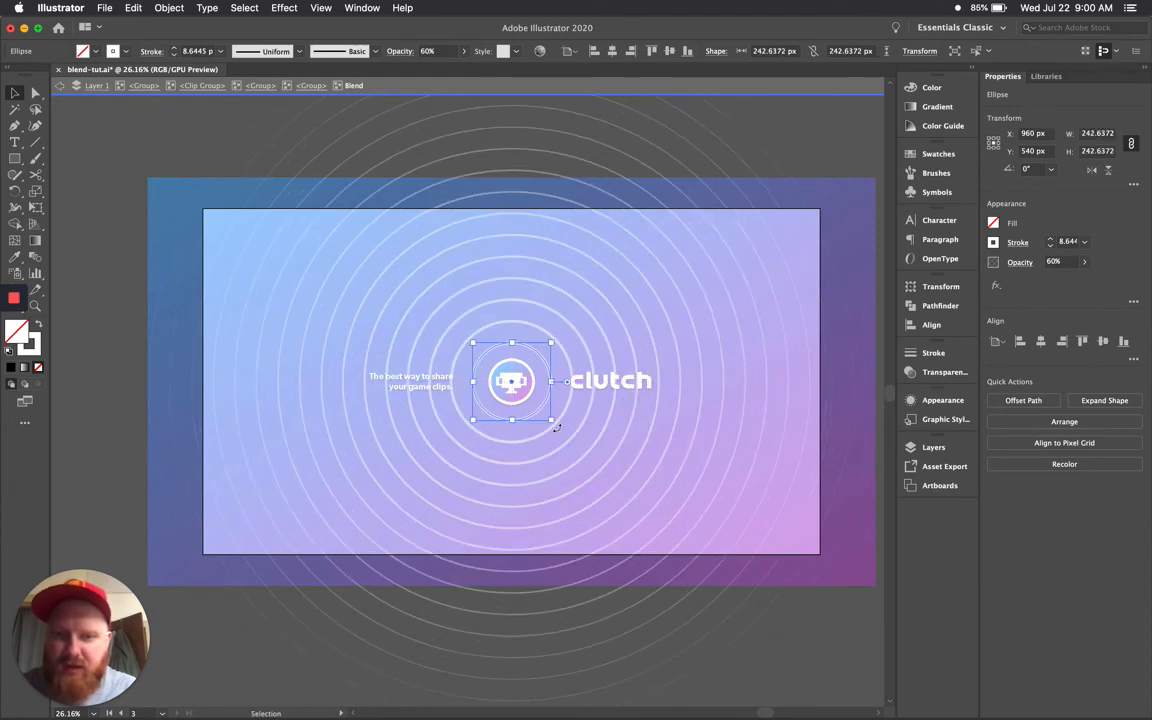
left_click_drag(556, 427, 691, 560)
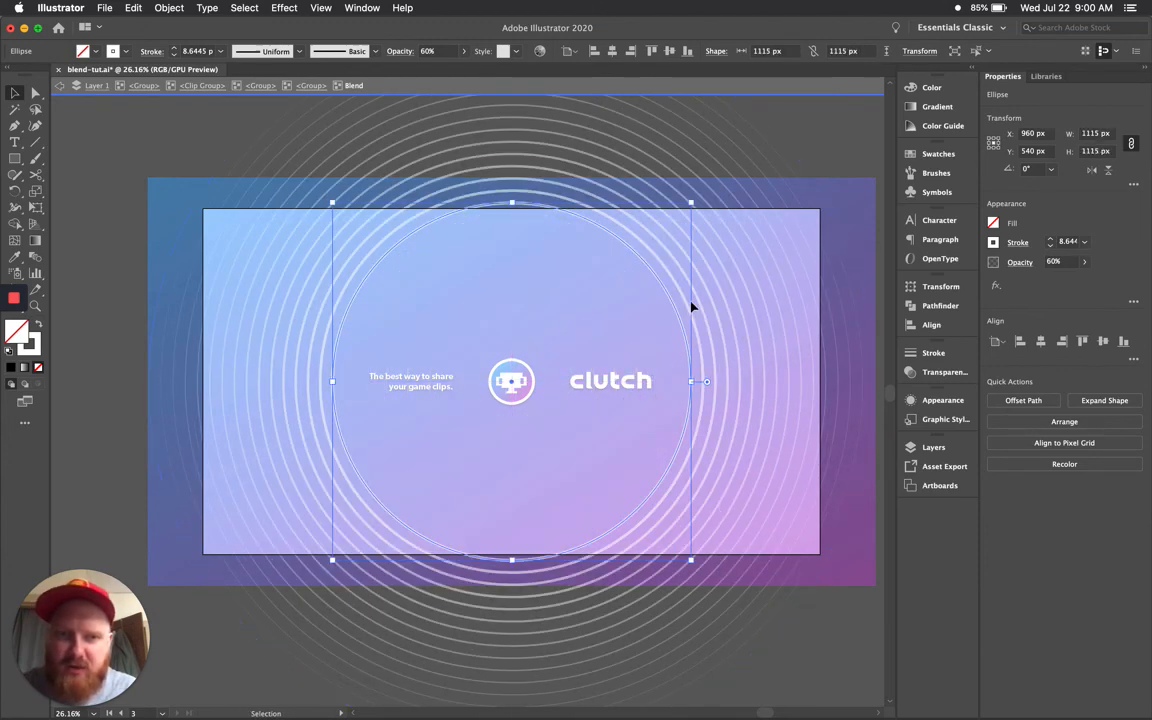
left_click_drag(617, 327, 593, 360)
key("super+z")
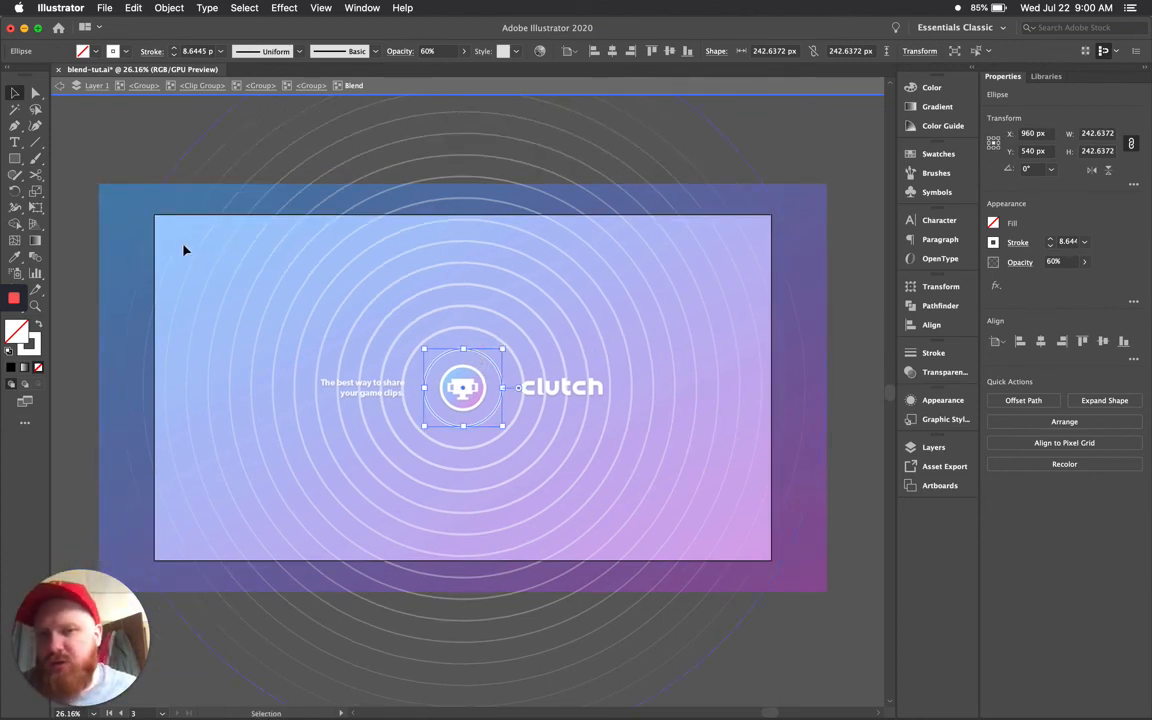
- Inspect the stroke and opacity of the blend's outermost and innermost circles, and exit isolation mode
left_click(126, 234)
scroll(105, 225, "left", 2)
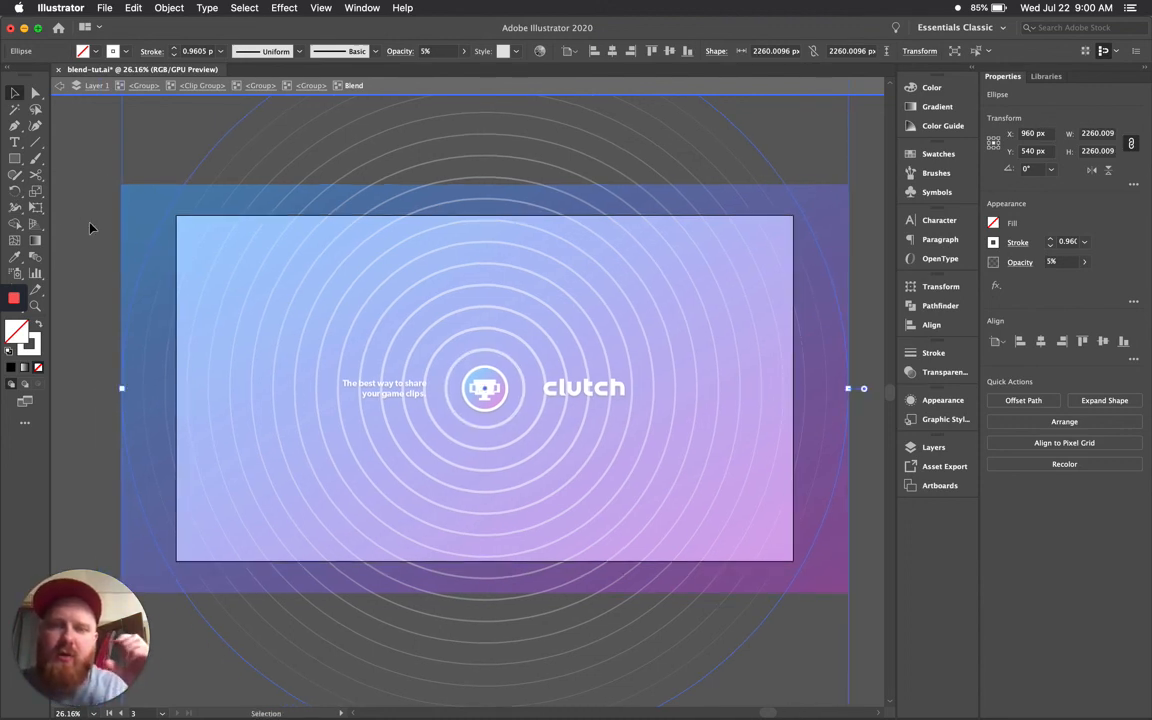
left_click(503, 358)
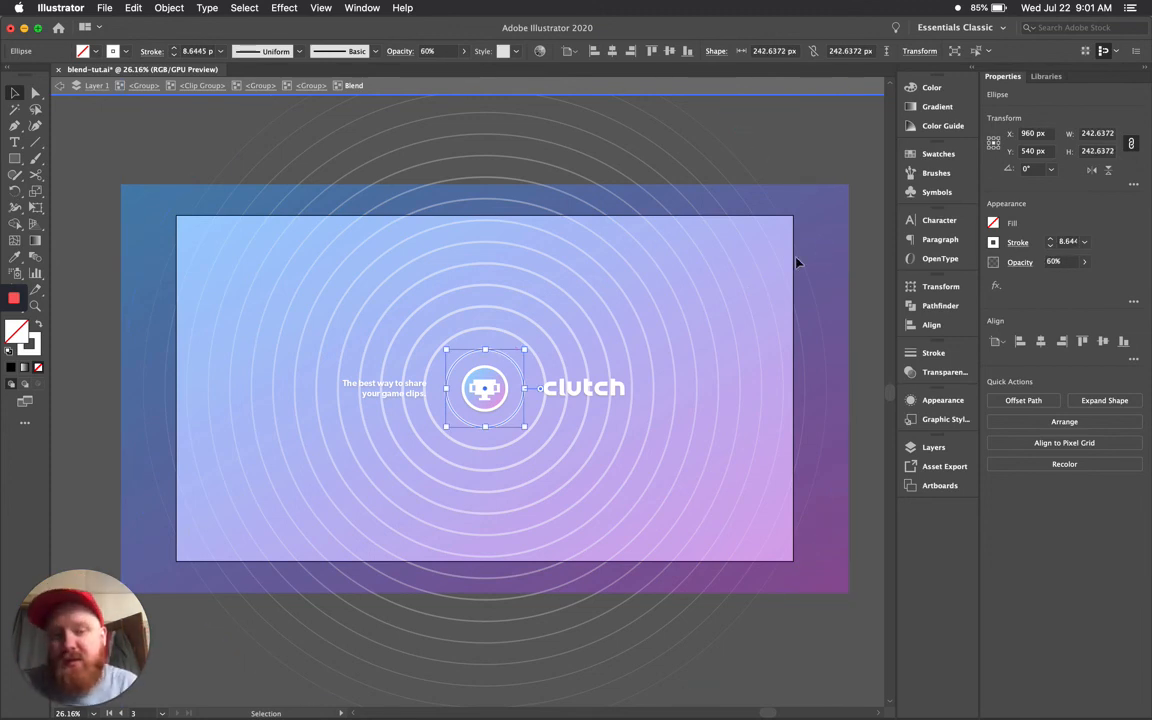
double_click(113, 122)
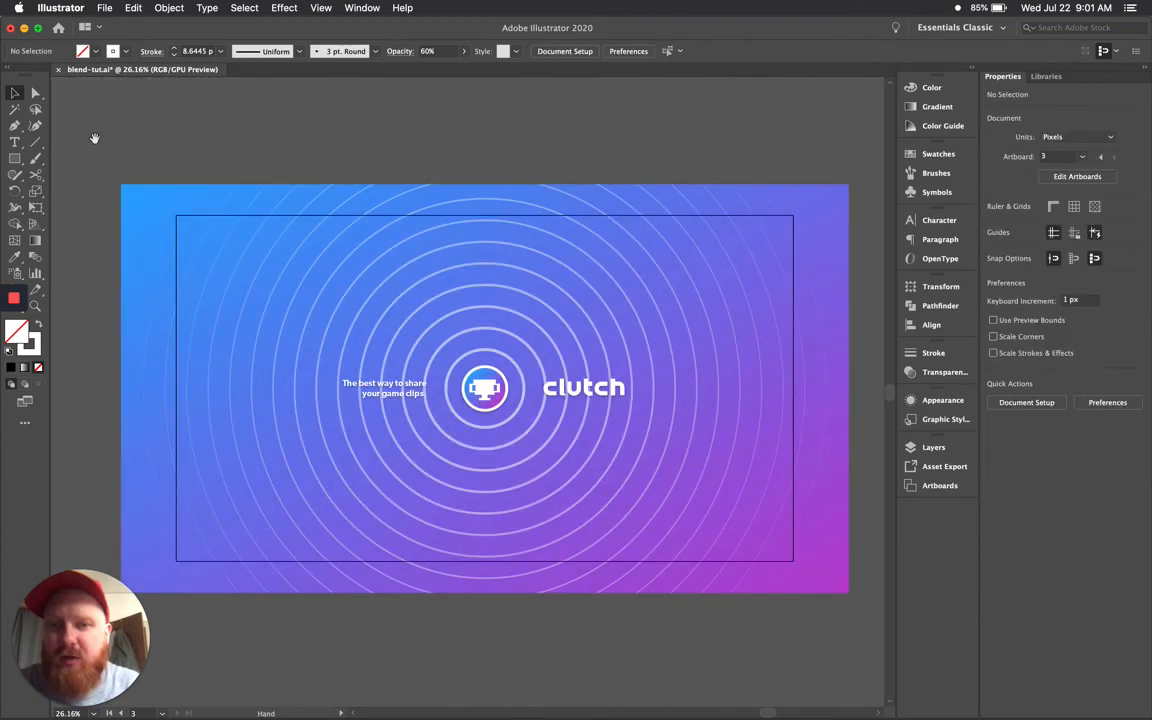
- Return to the first artboard and select the cyan-to-orange circle blend
left_click_drag(95, 139, 124, 145)
key("super+minus")
scroll(240, 170, "left", 2)
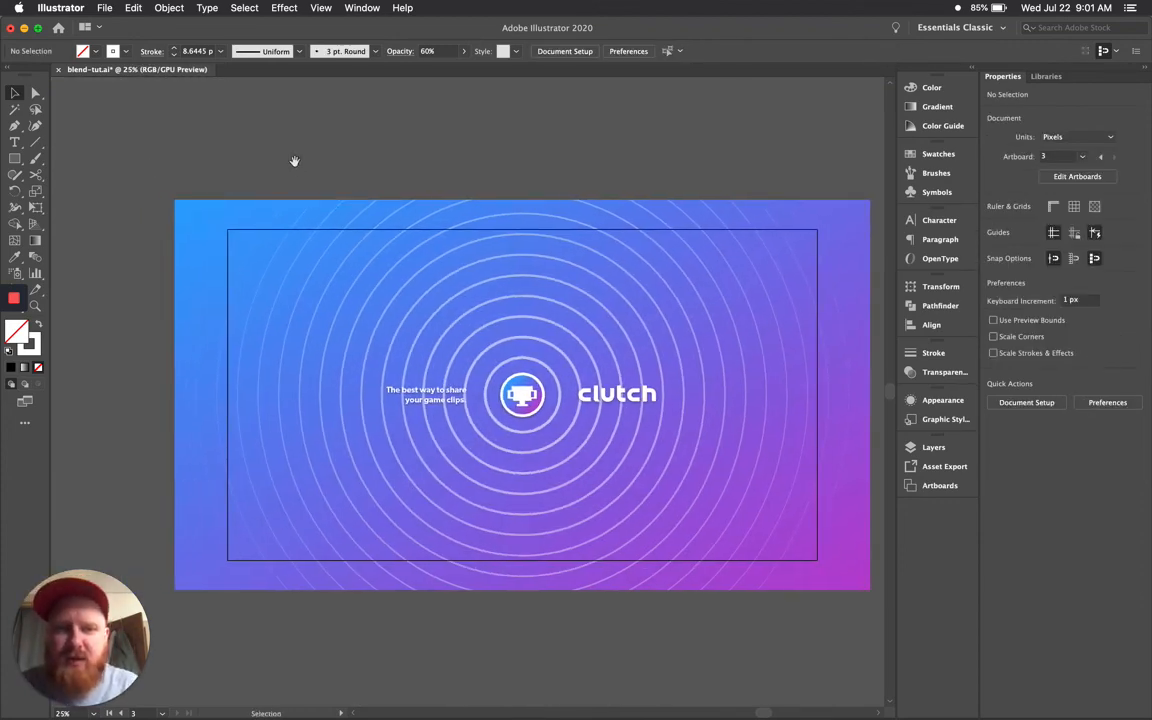
left_click_drag(211, 160, 668, 167)
left_click_drag(327, 181, 779, 167)
left_click_drag(470, 218, 711, 211)
scroll(591, 211, "left", 10)
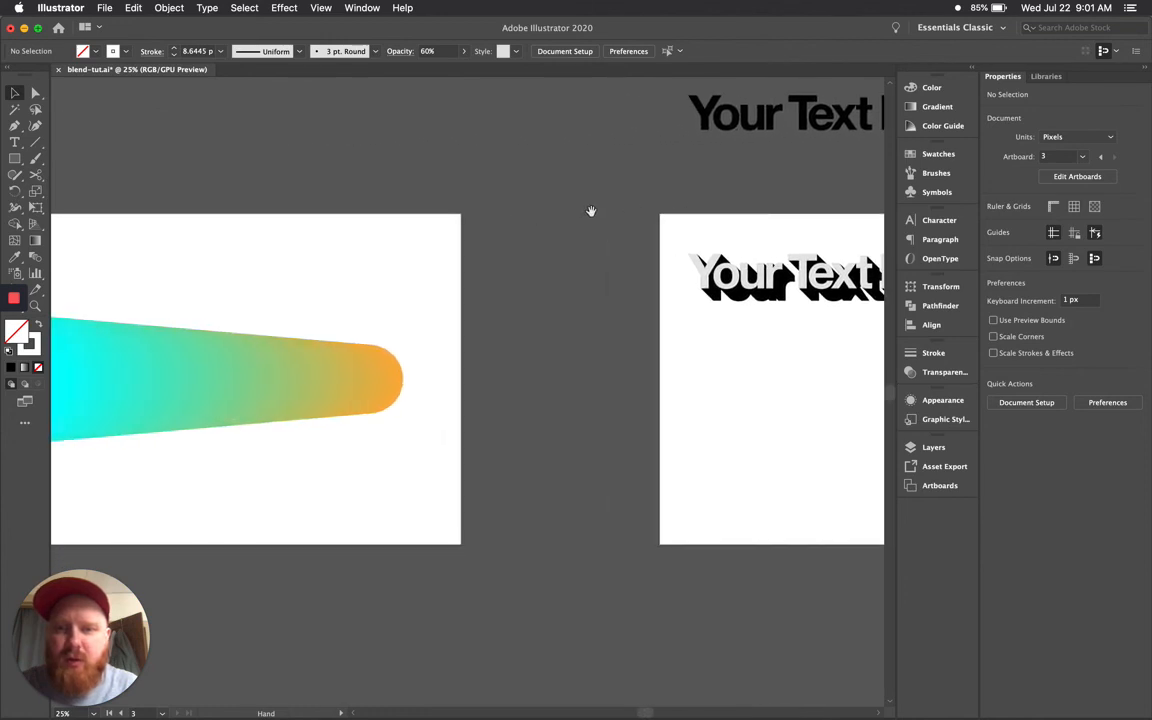
scroll(414, 339, "down", 3)
left_click(281, 333)
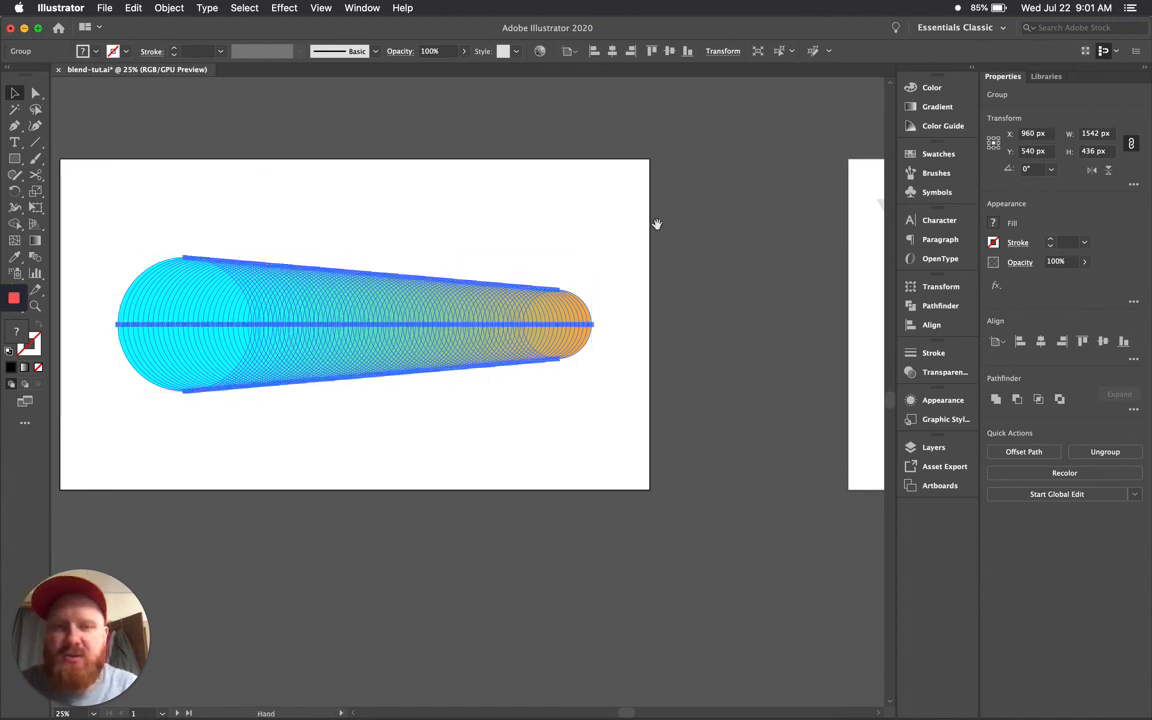
- Move the black extrusion to the lower right of the second artboard, blend it with the light grey "Your Text Here", and deselect
left_click_drag(657, 224, 160, 316)
mouse_move(567, 305)
left_mouse_down()
mouse_move(403, 384)
mouse_move(386, 294)
mouse_move(429, 262)
mouse_move(482, 407)
mouse_move(612, 400)
left_mouse_up()
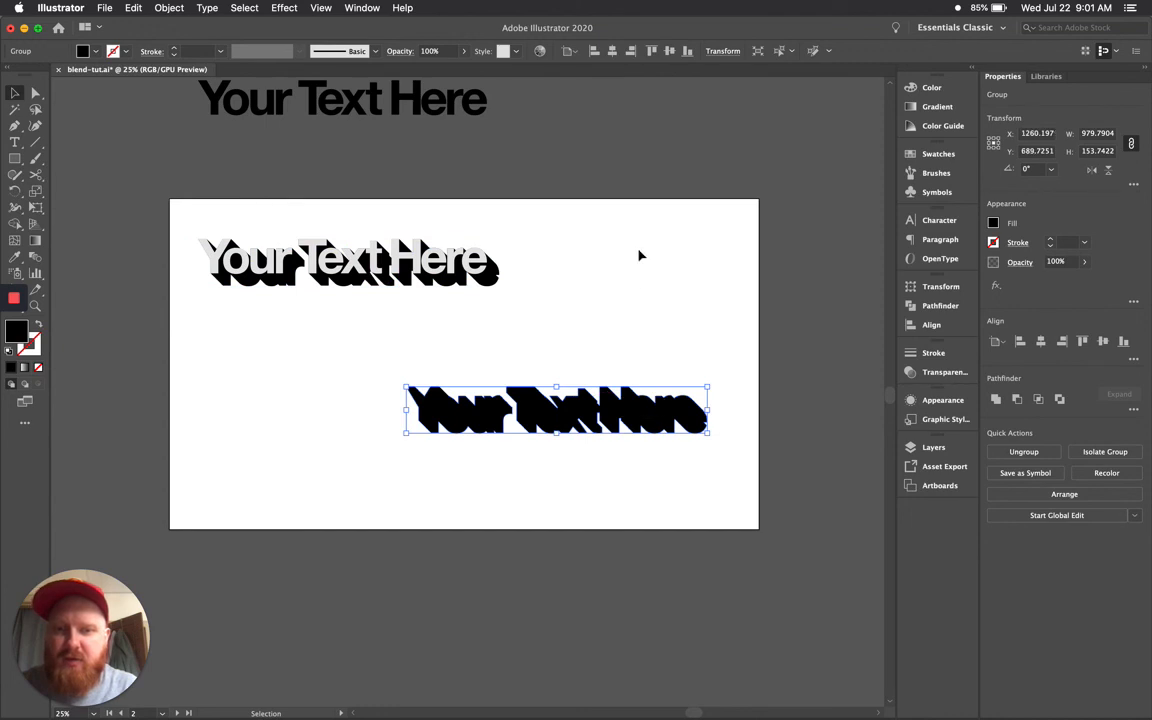
left_click_drag(638, 255, 386, 471)
key("alt+super+b")
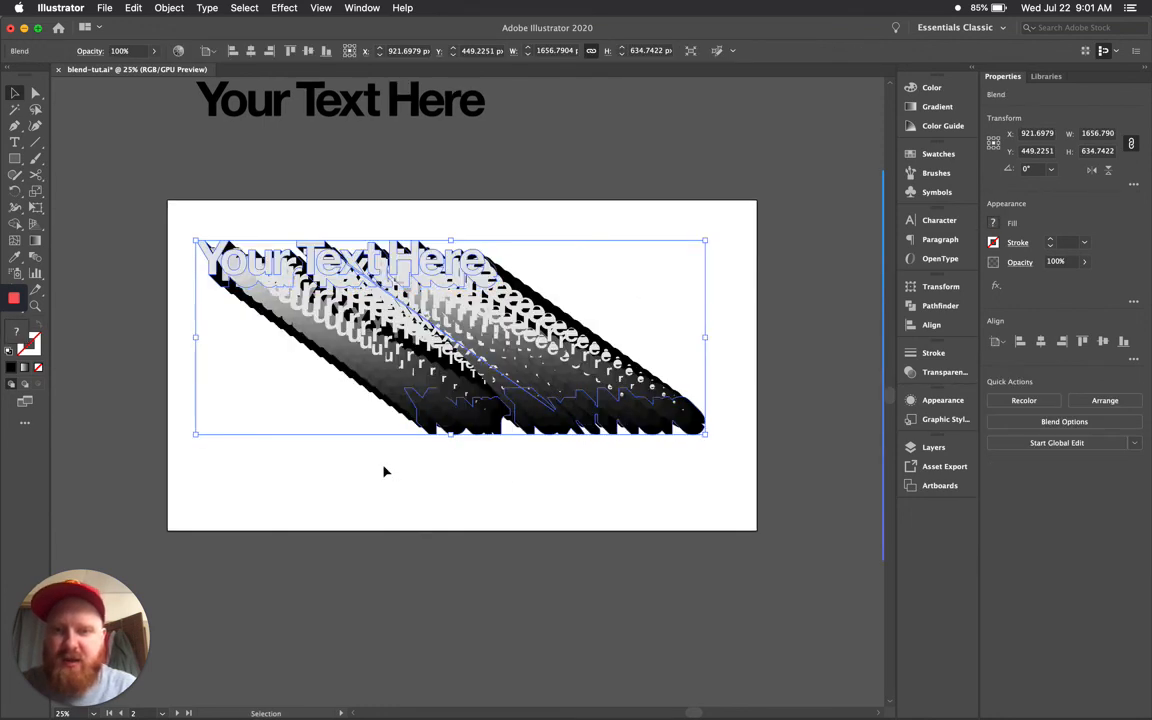
left_click(290, 473)
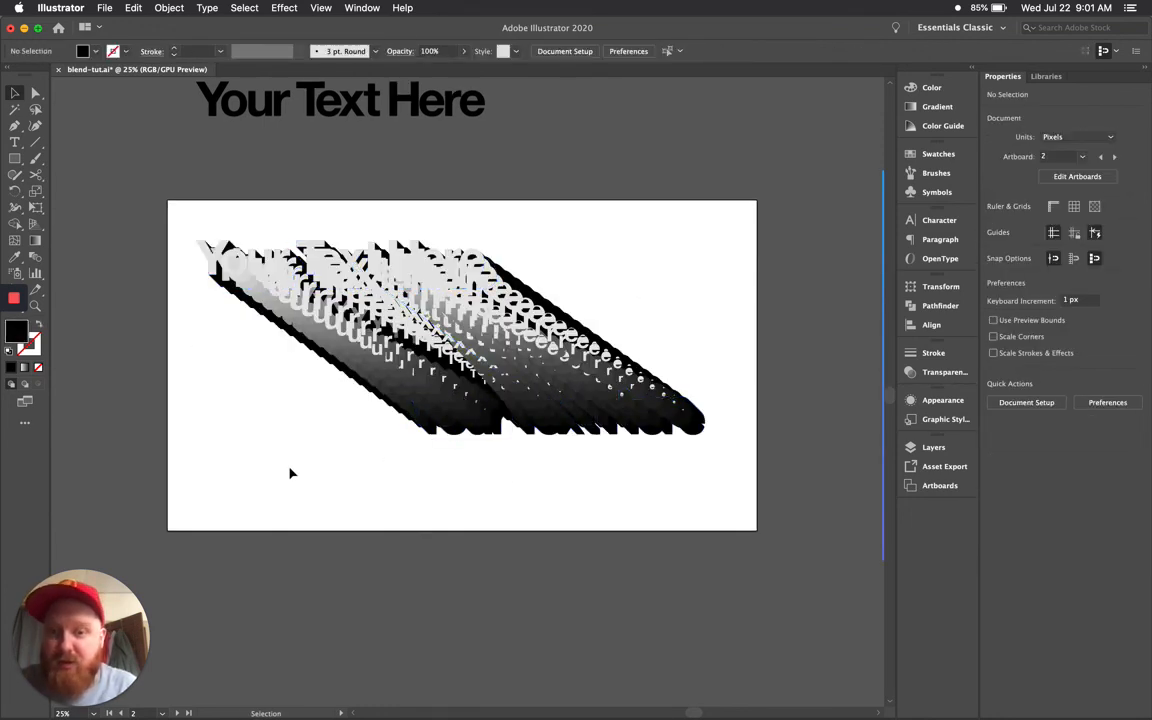